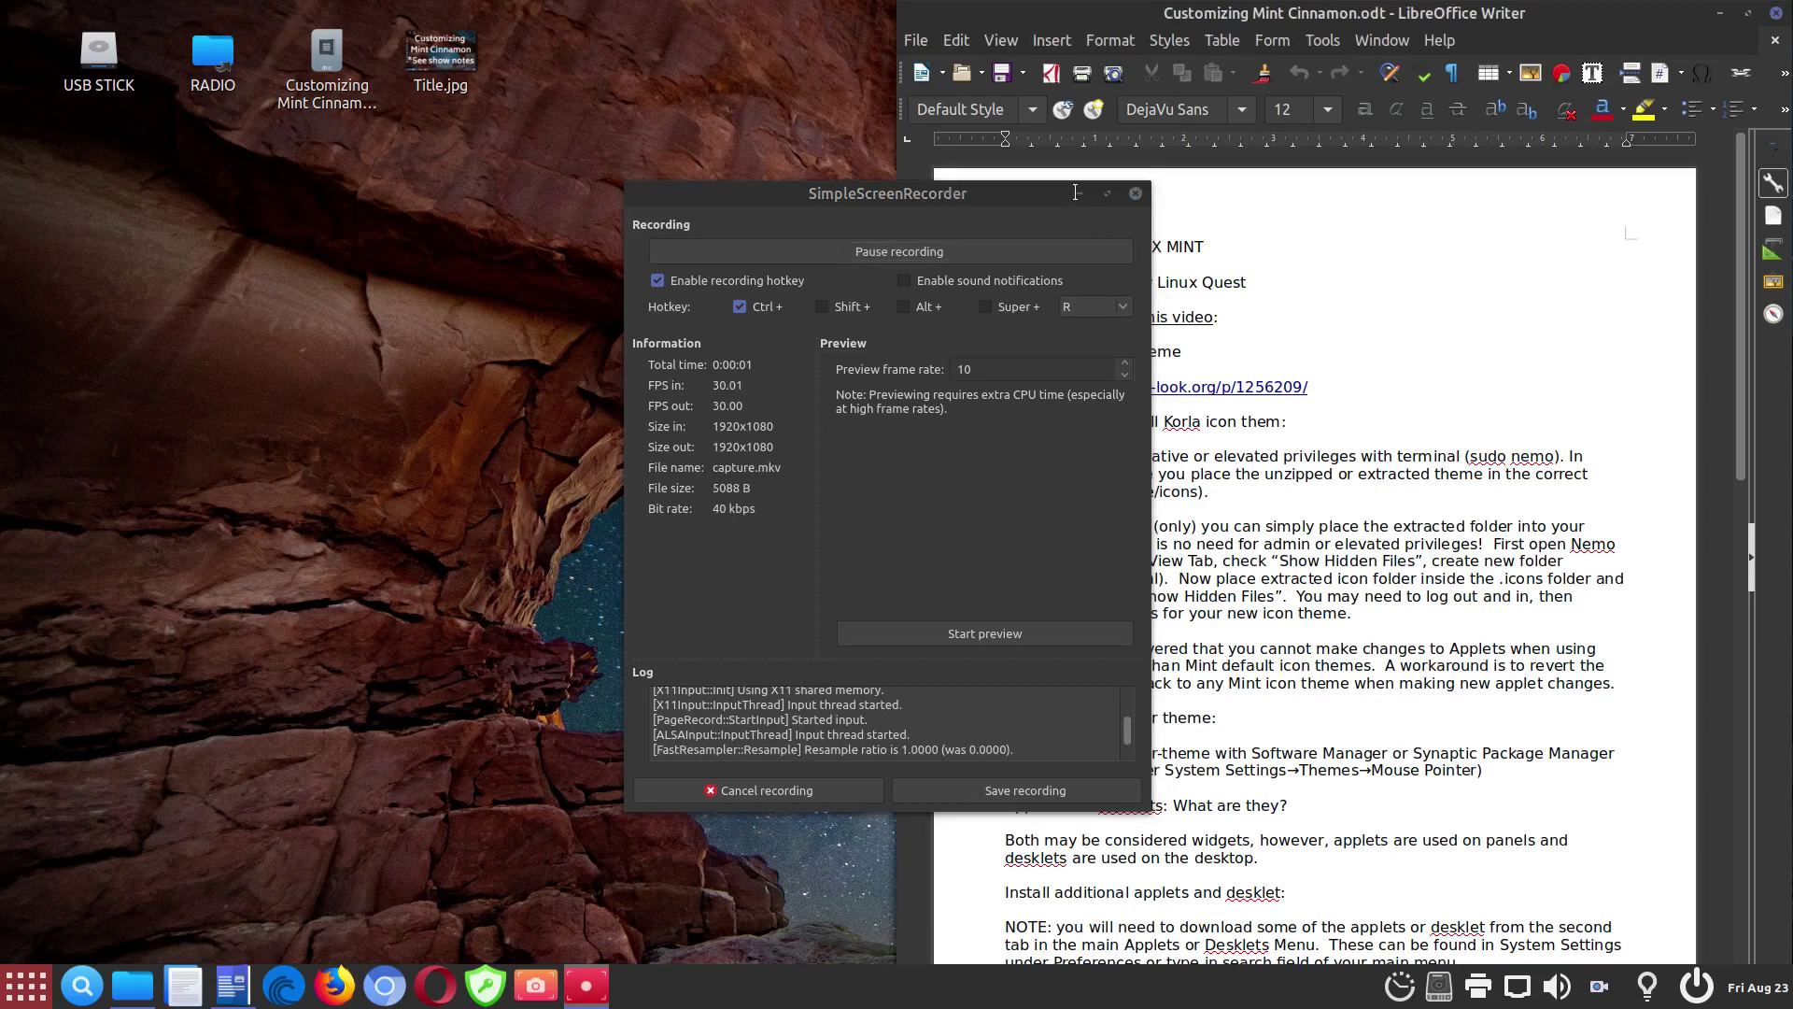
Minimize the SimpleScreenRecorder window to reveal the Customizing Mint Cinnamon show notes.
click(1077, 192)
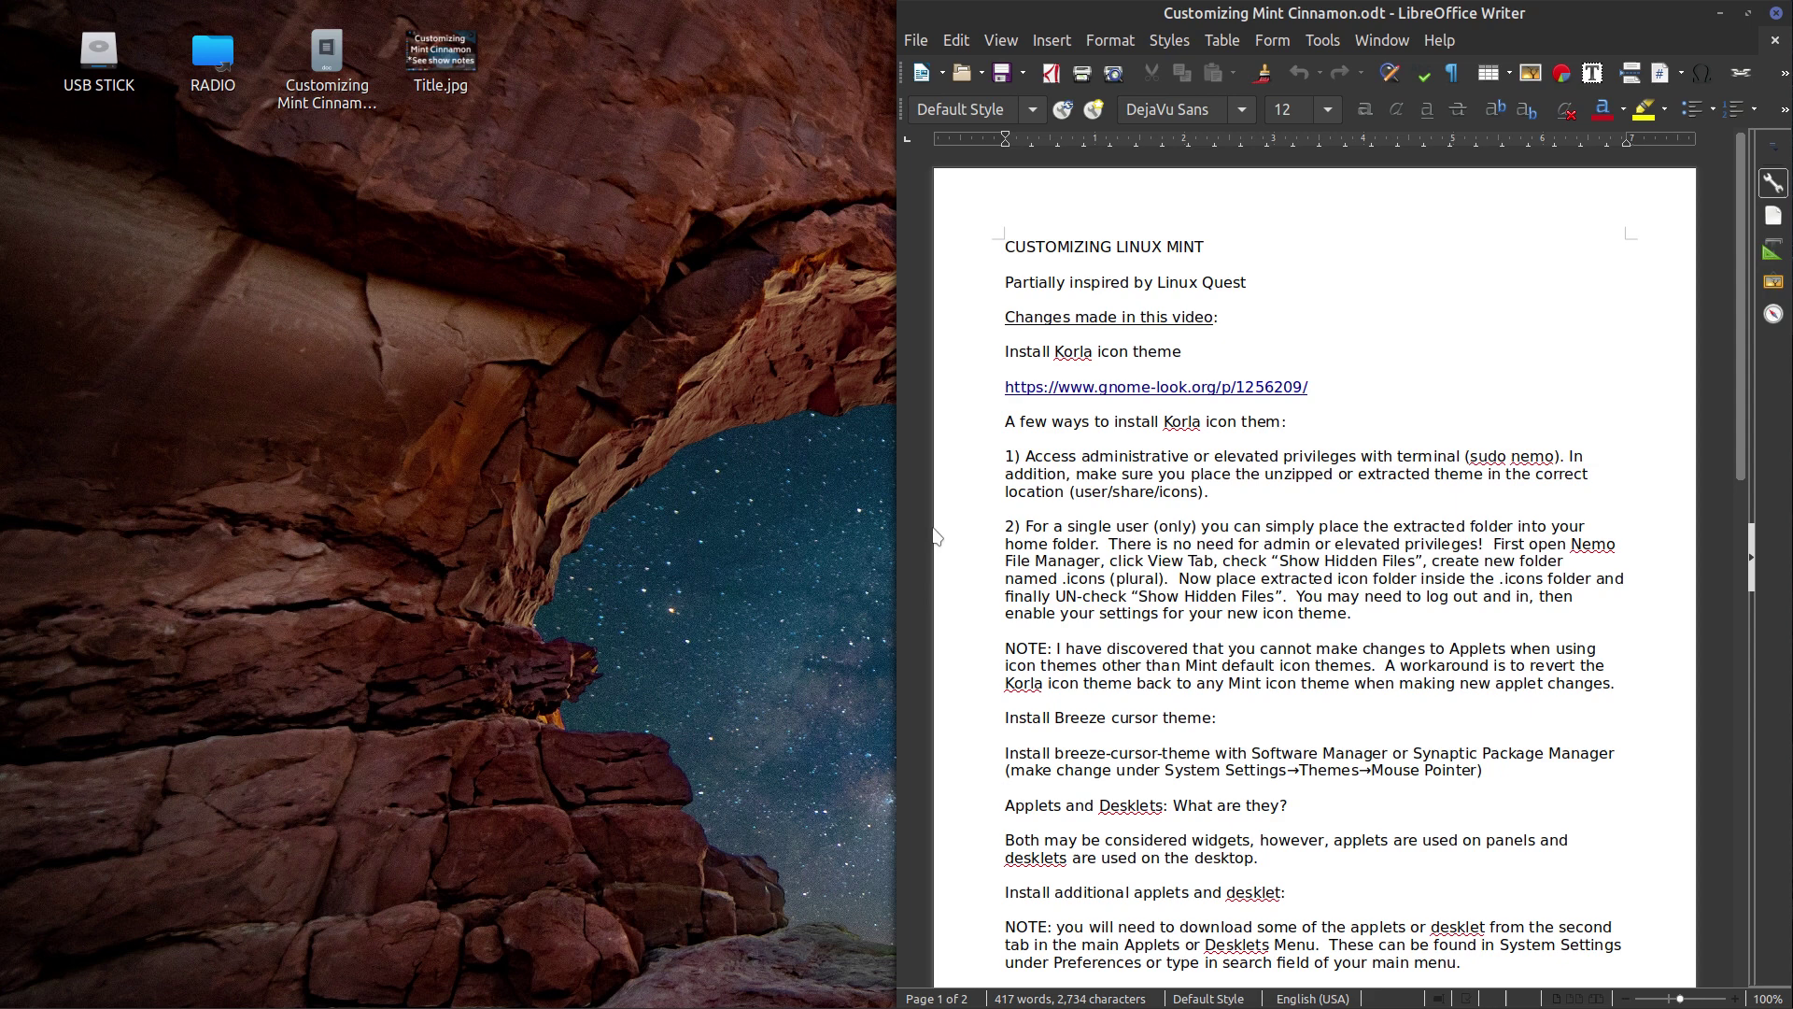
mouse_move(654, 1004)
Open the Home folder in Nemo from the Files taskbar icon, then close it.
mouse_move(234, 1004)
click(136, 992)
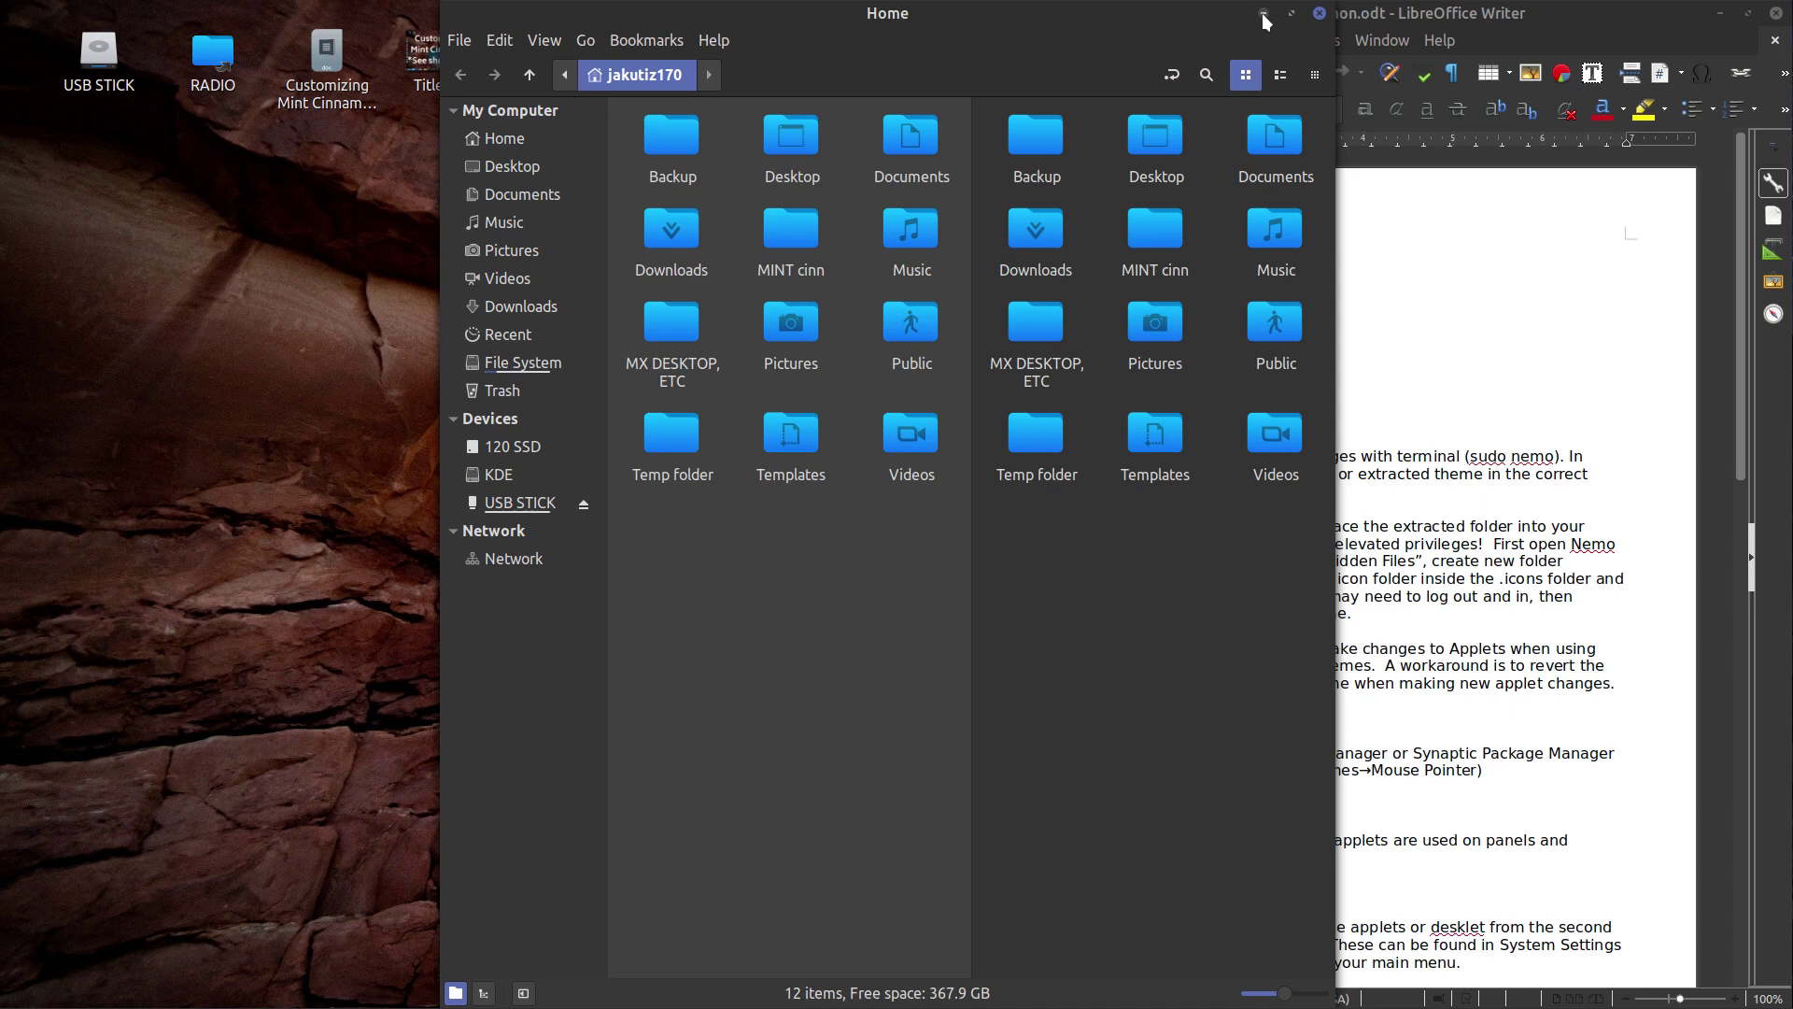
click(1319, 13)
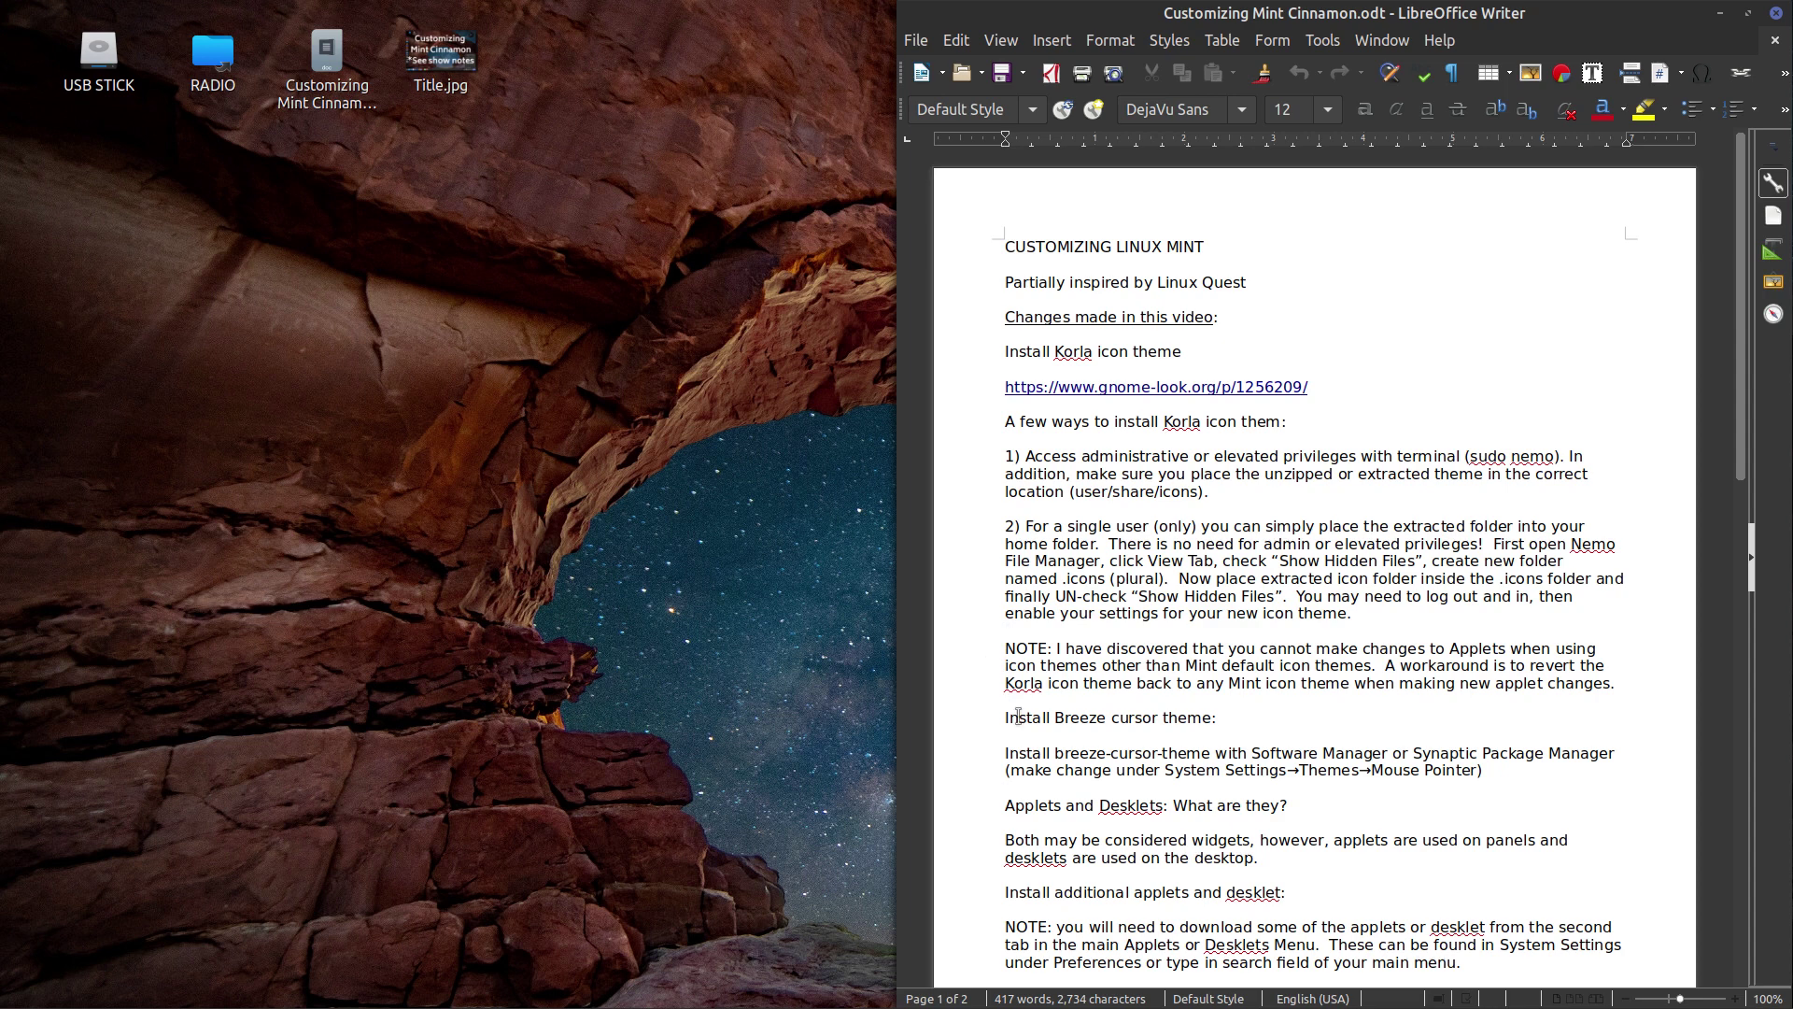
Scroll the notes down to the Applets list naming CinnVIIStarkMenu and Grouped Window List.
scroll(1018, 715, down, 3)
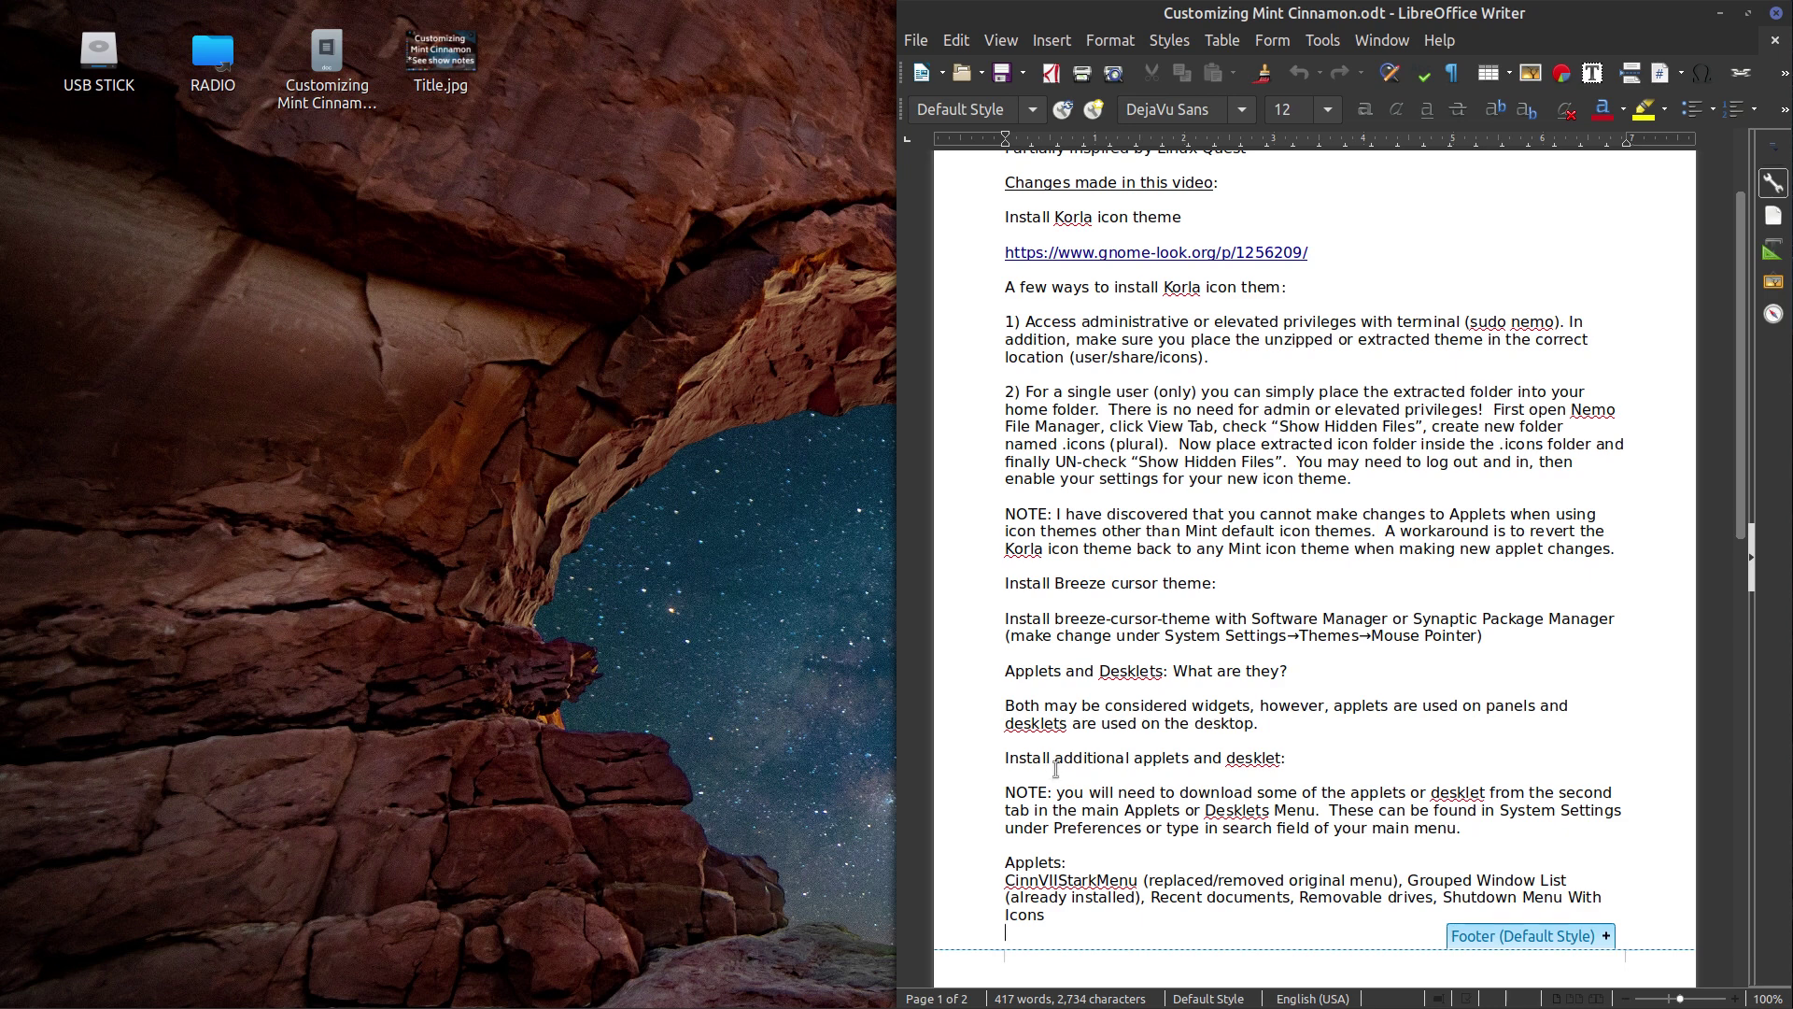
scroll(1014, 766, down, 1)
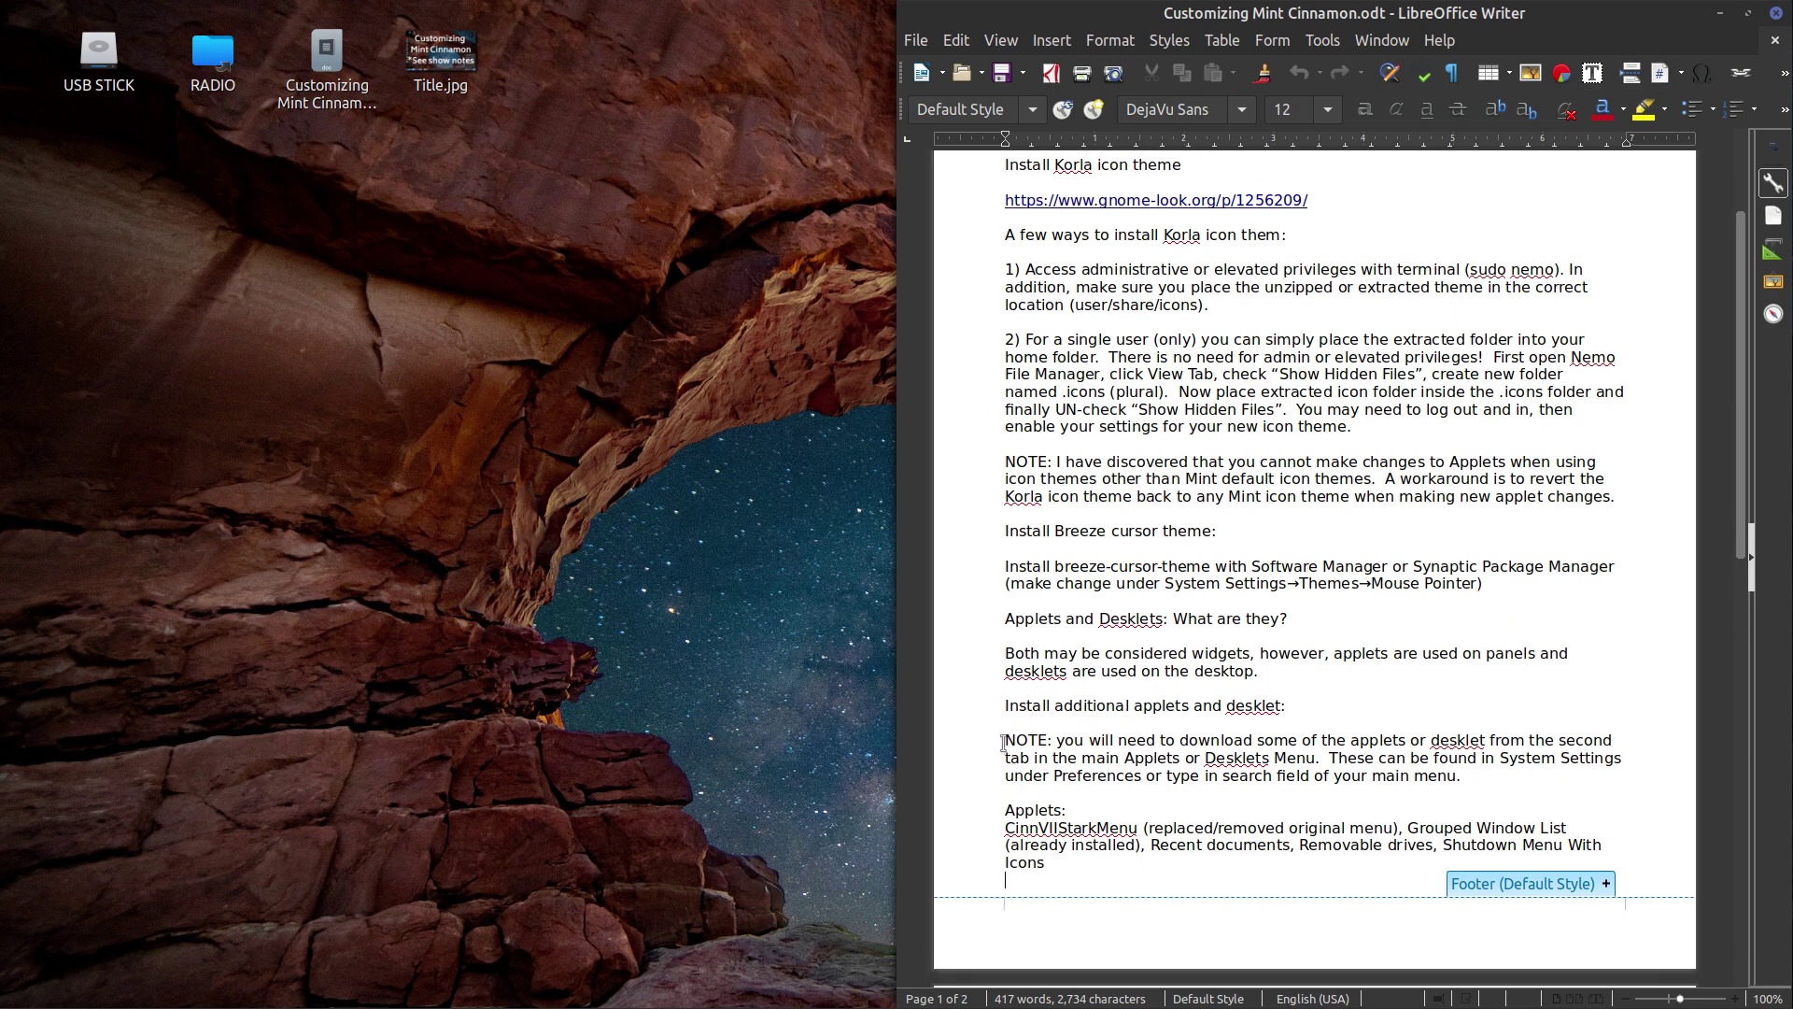
scroll(1004, 743, down, 2)
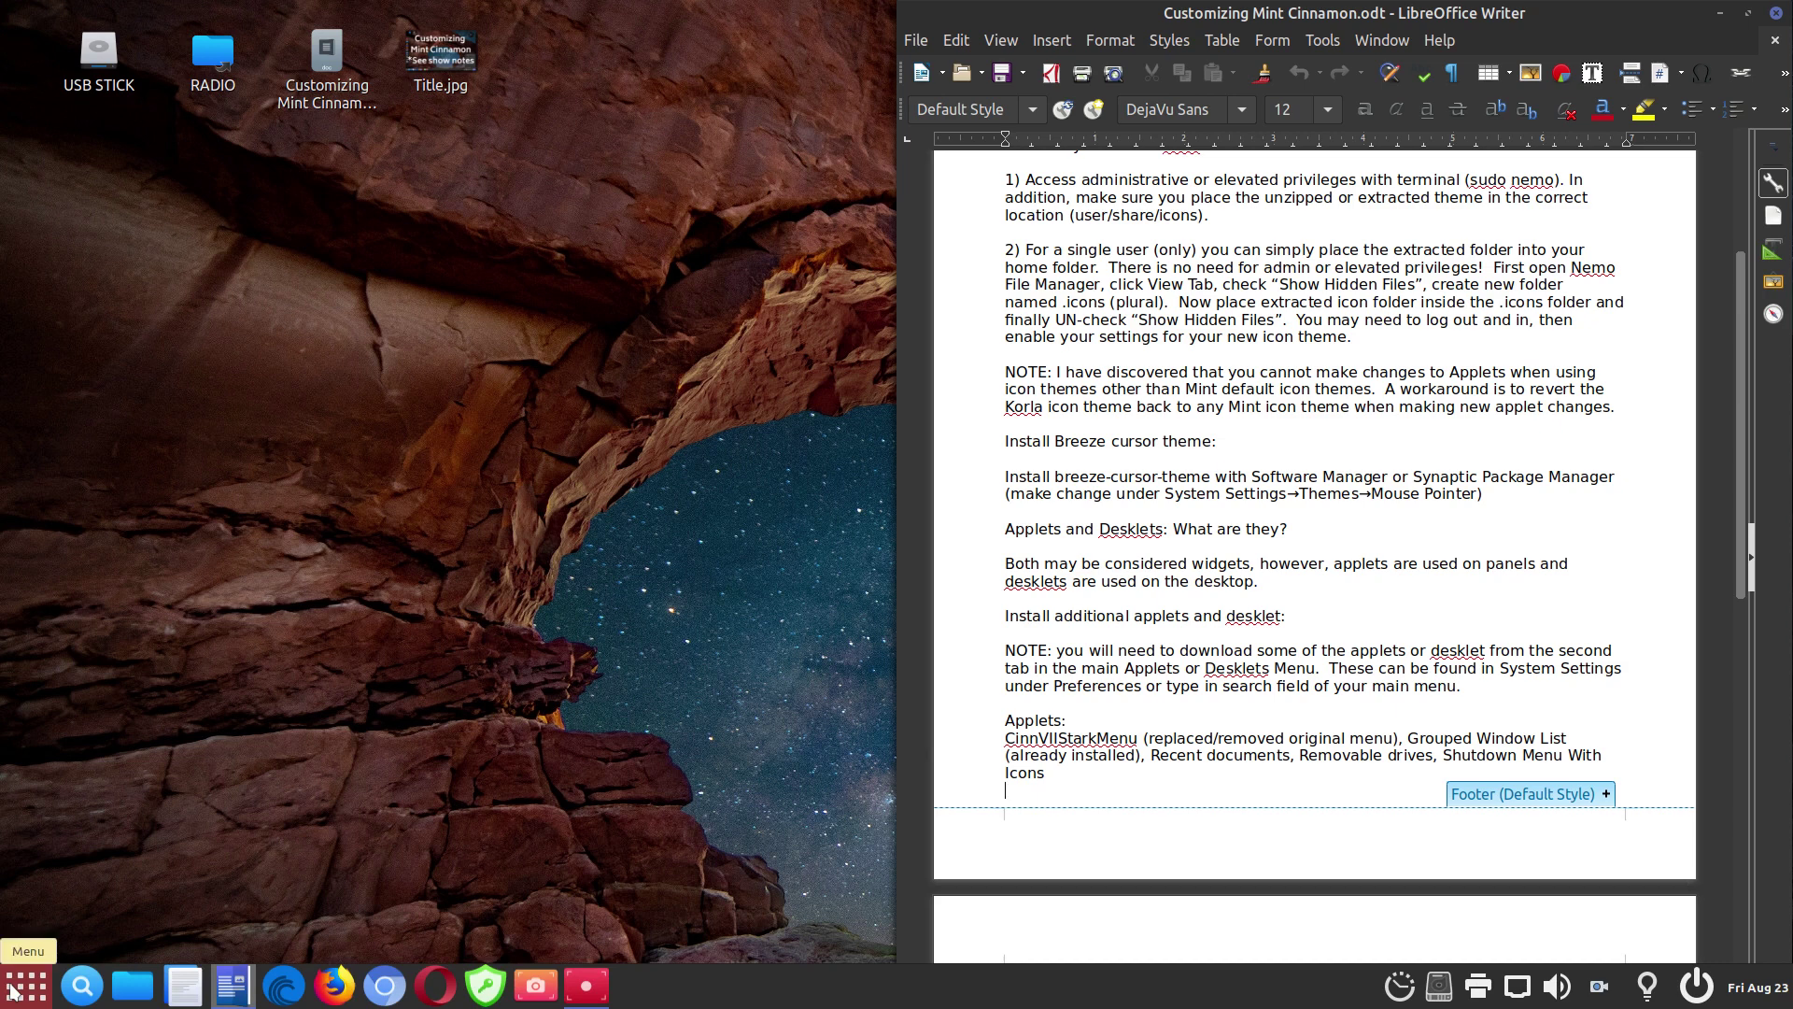
click(12, 988)
click(166, 897)
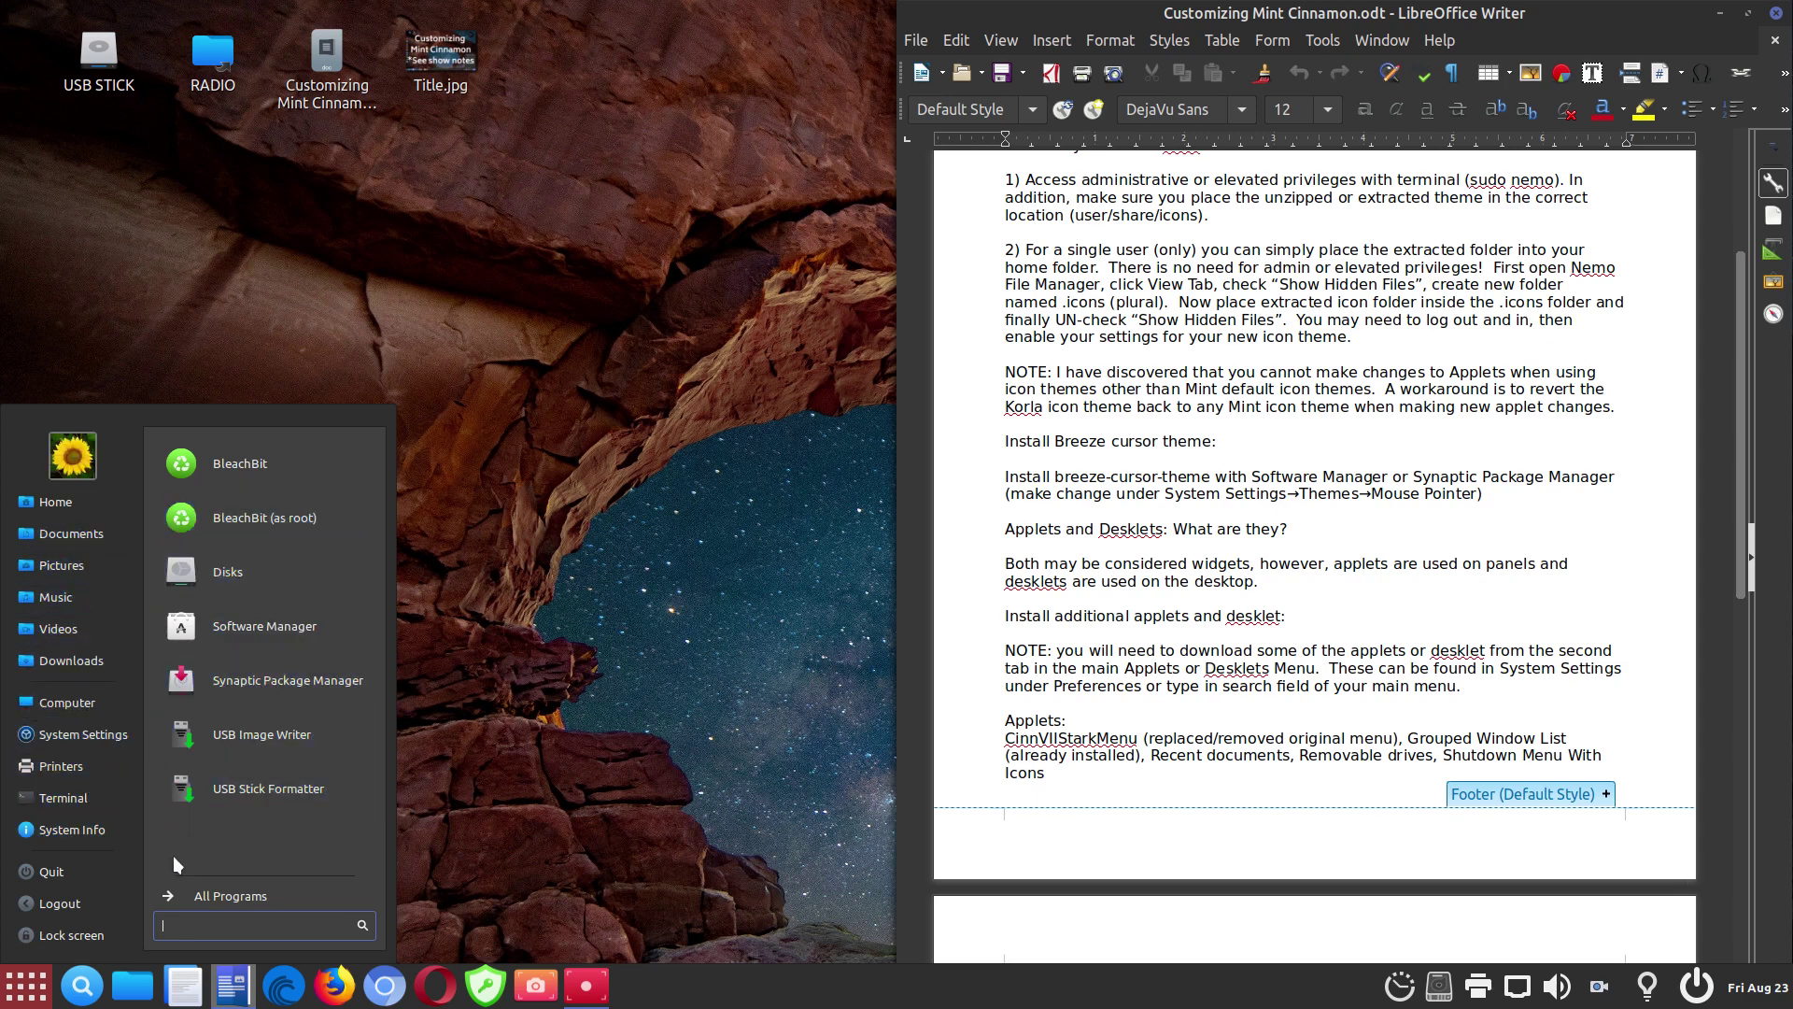
click(170, 898)
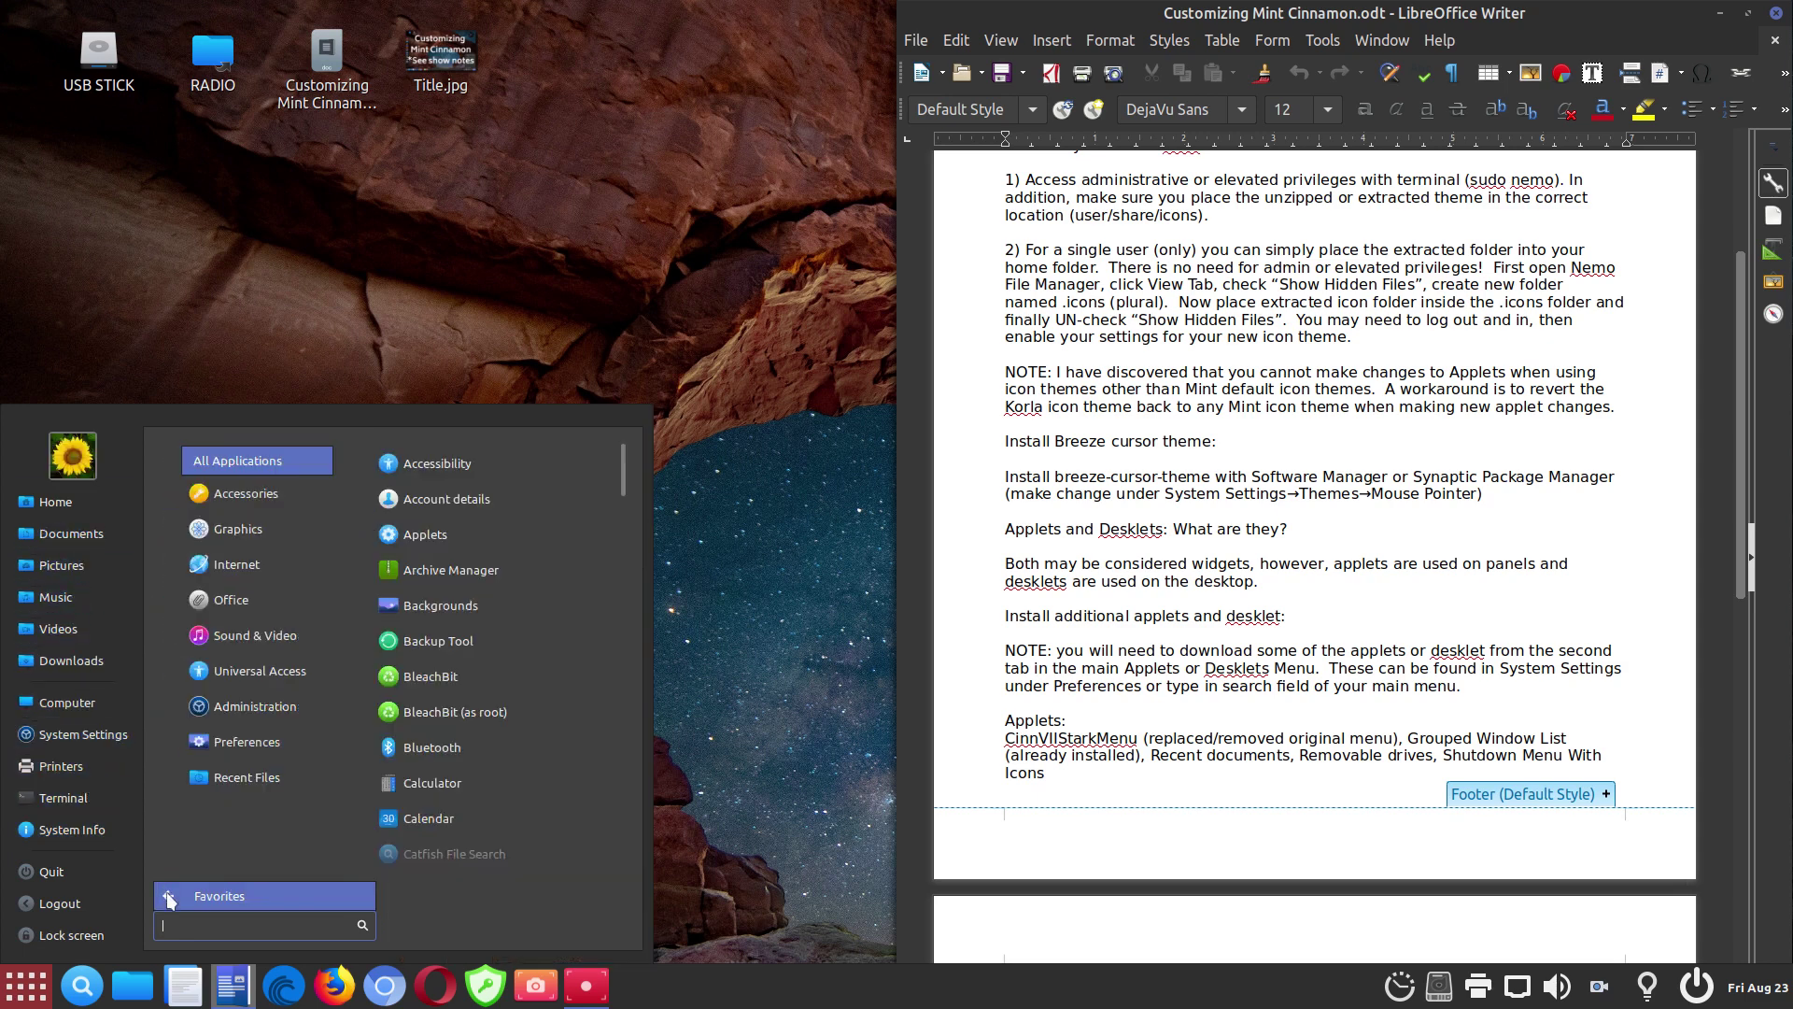
click(170, 899)
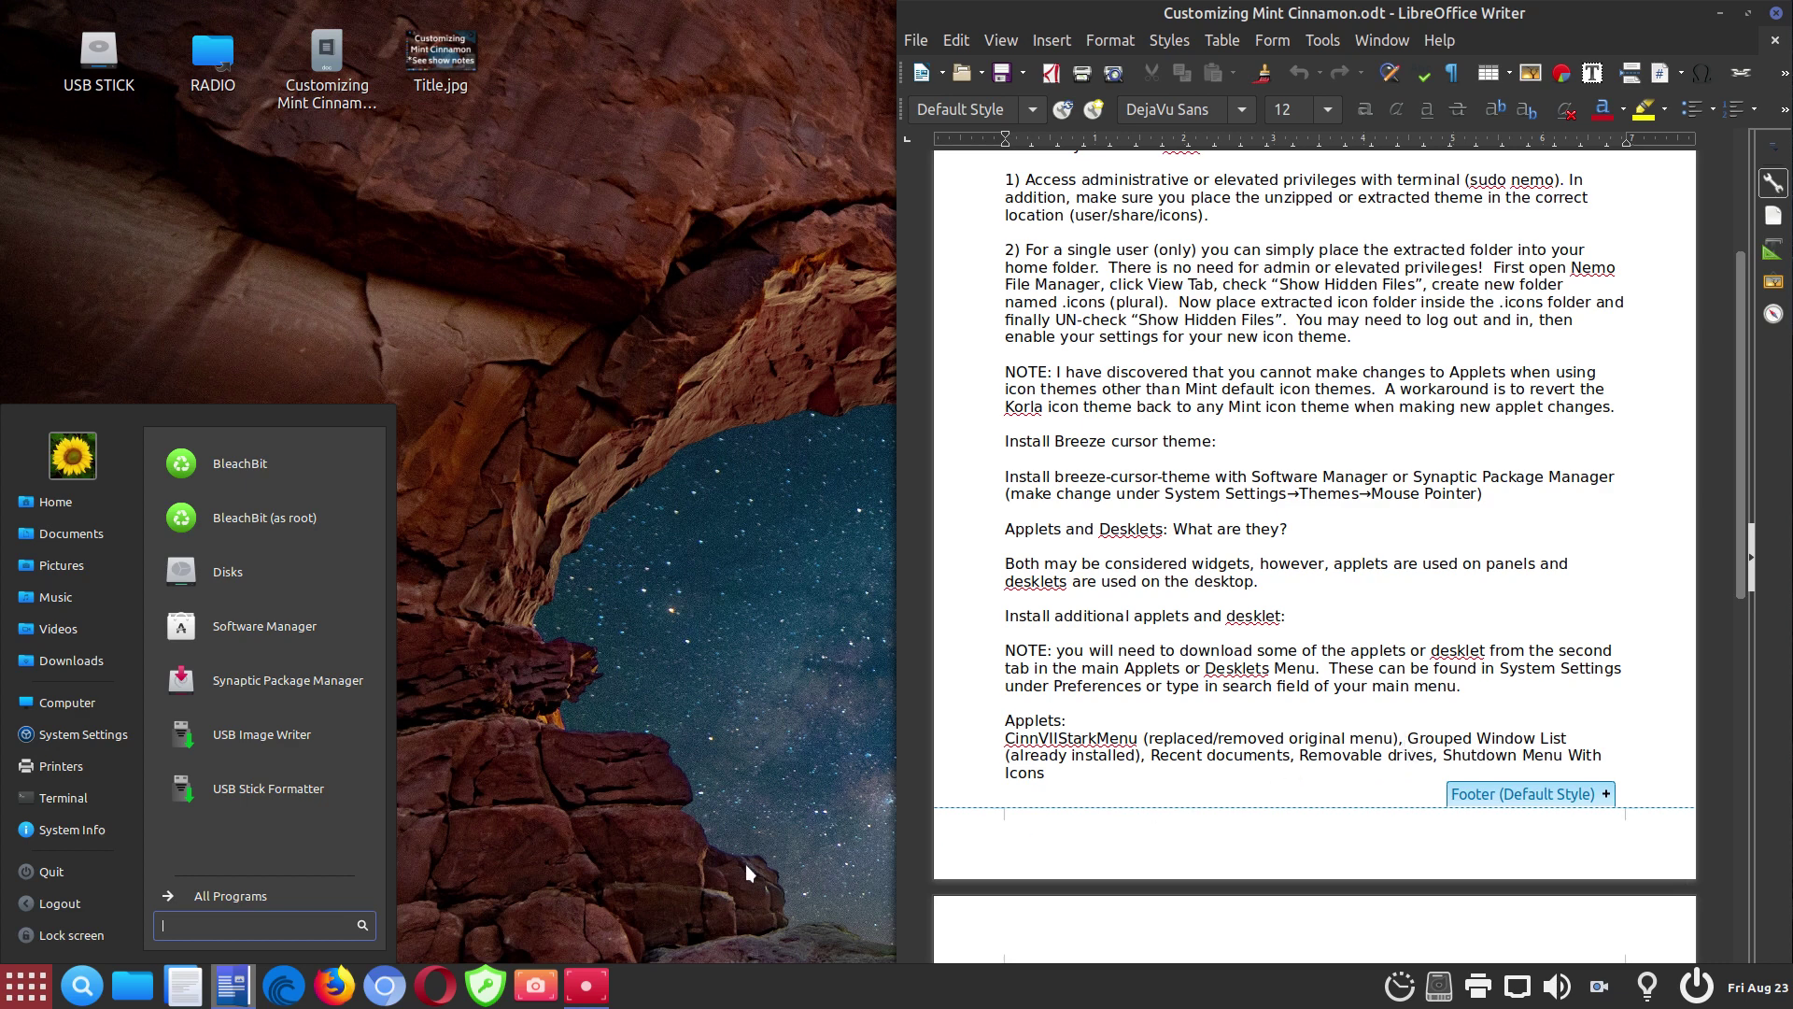
click(630, 865)
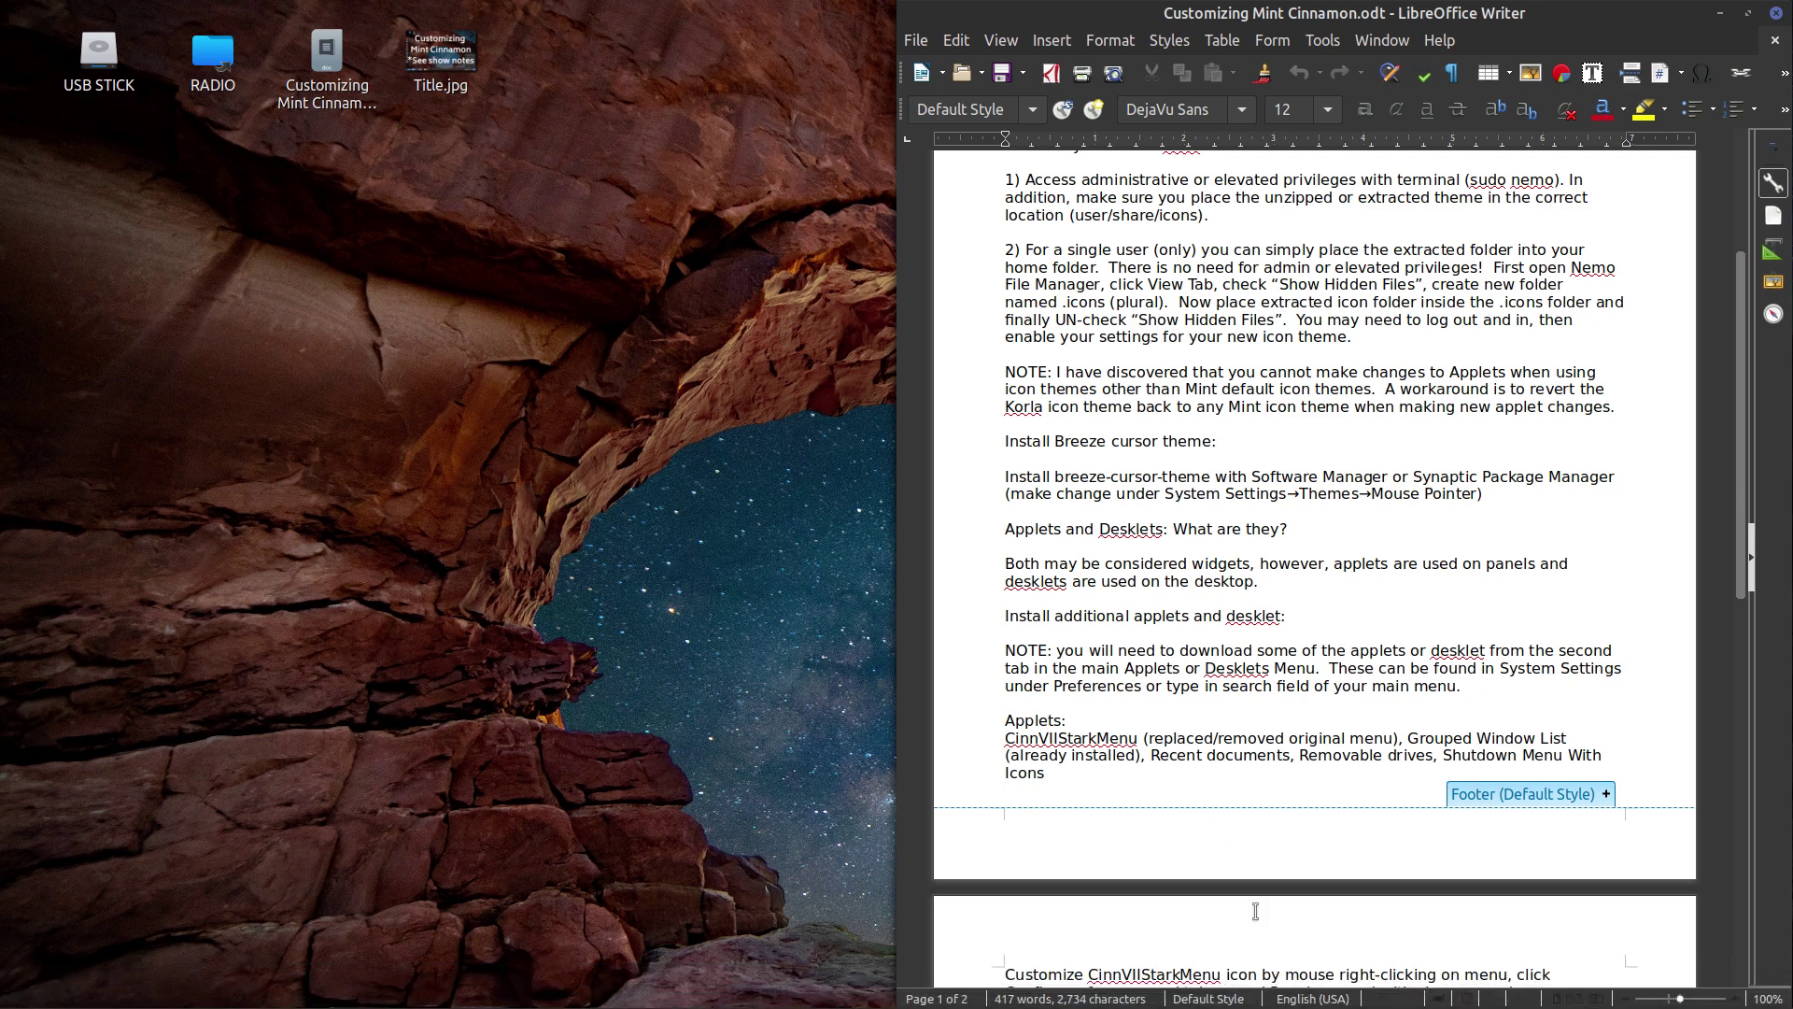
Show the Recent documents applet's list, then dismiss it.
click(1401, 992)
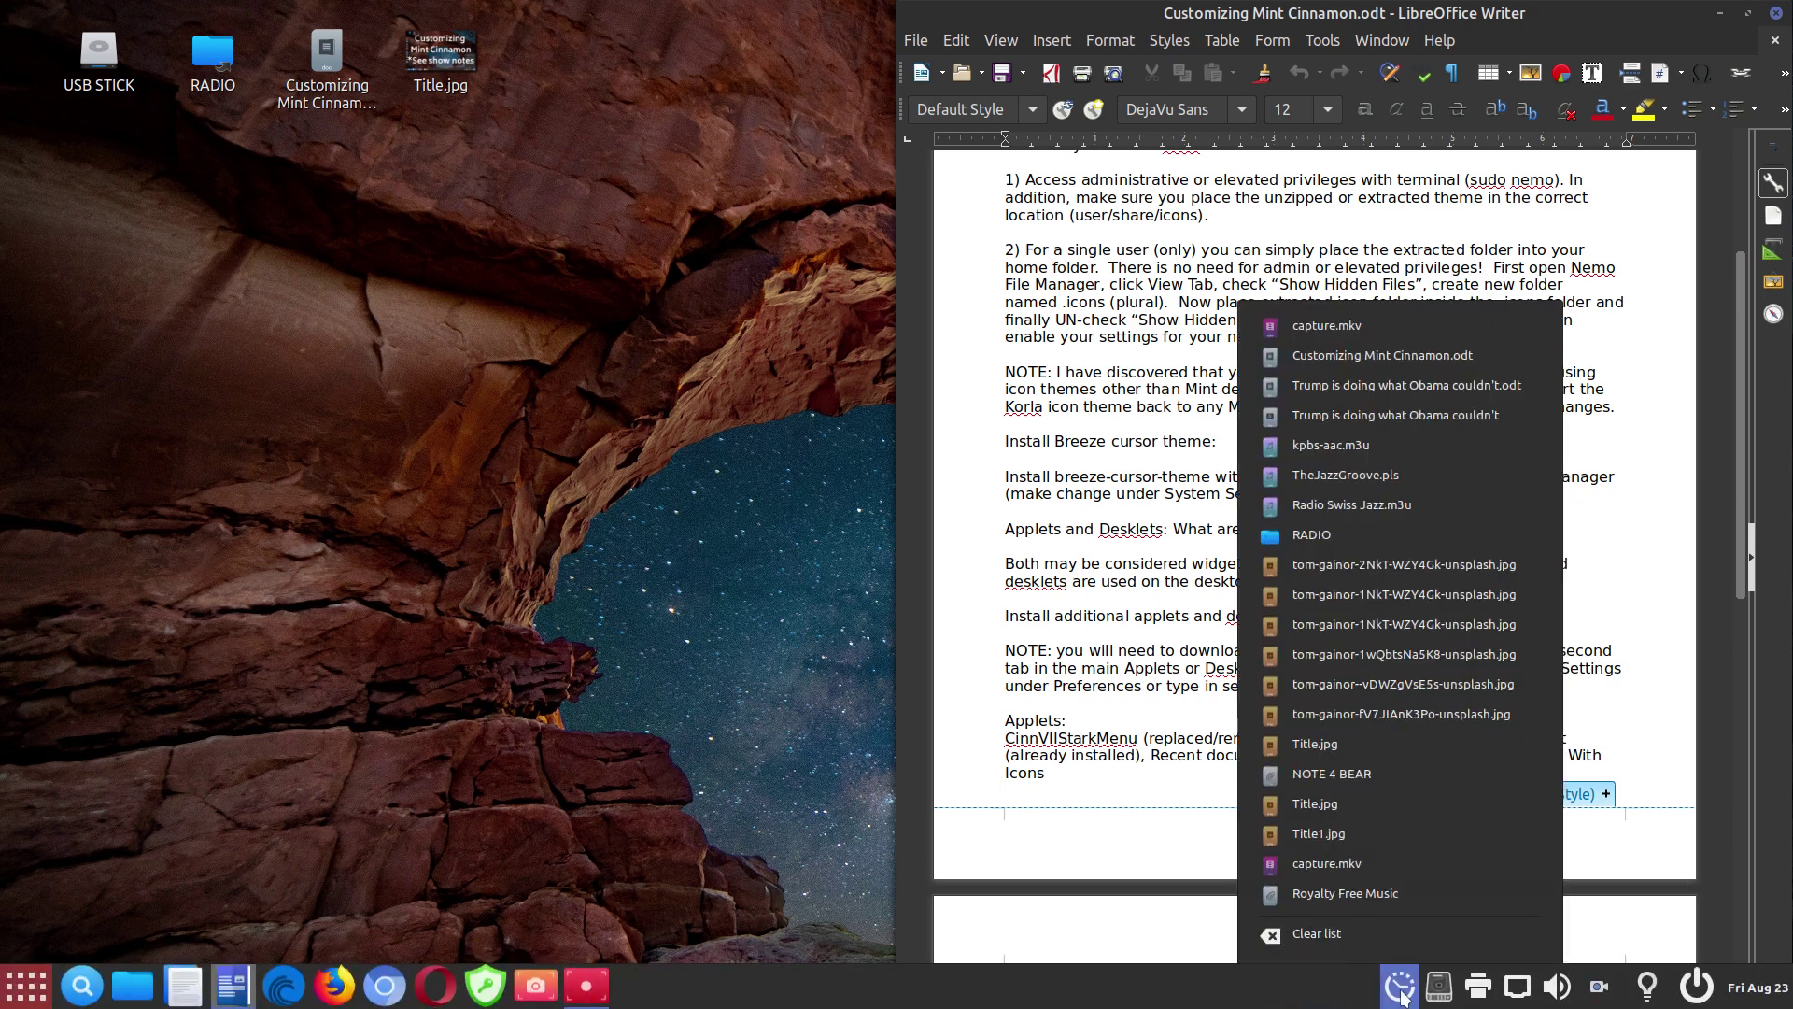
click(1401, 992)
click(1401, 992)
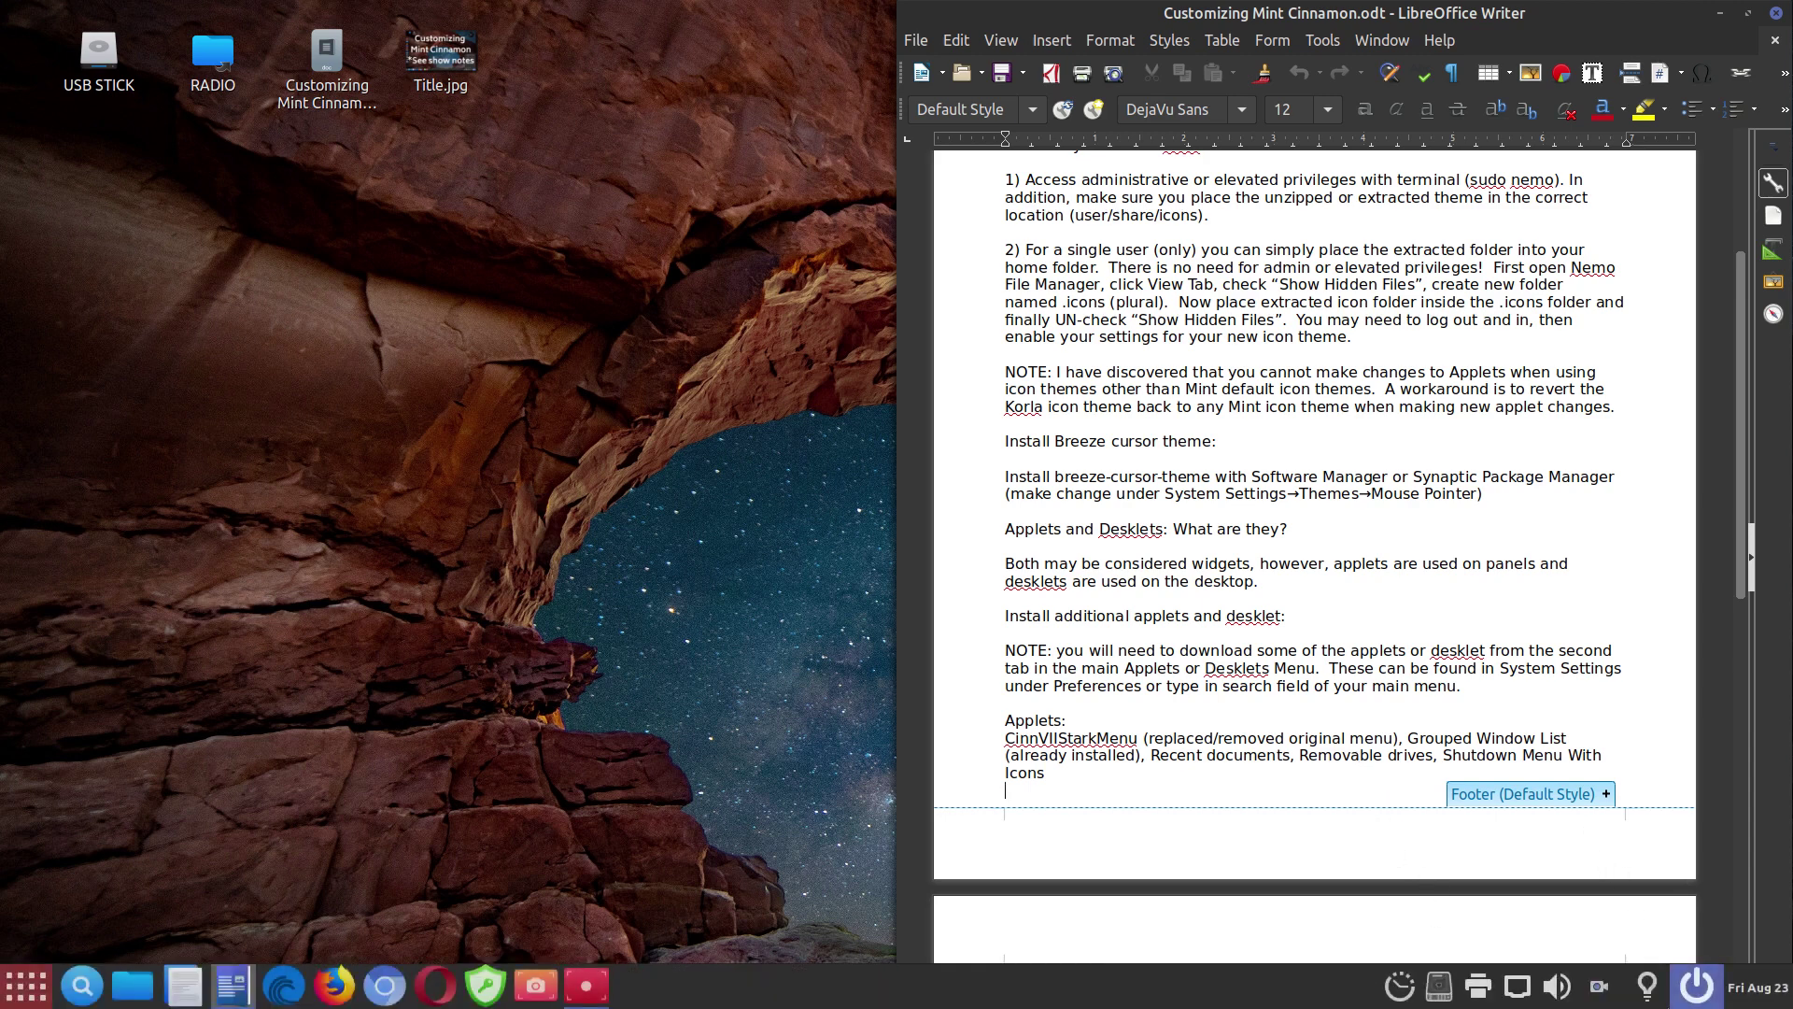
Preview the shutdown menu applet's options, then scroll the notes to page 2.
click(1698, 987)
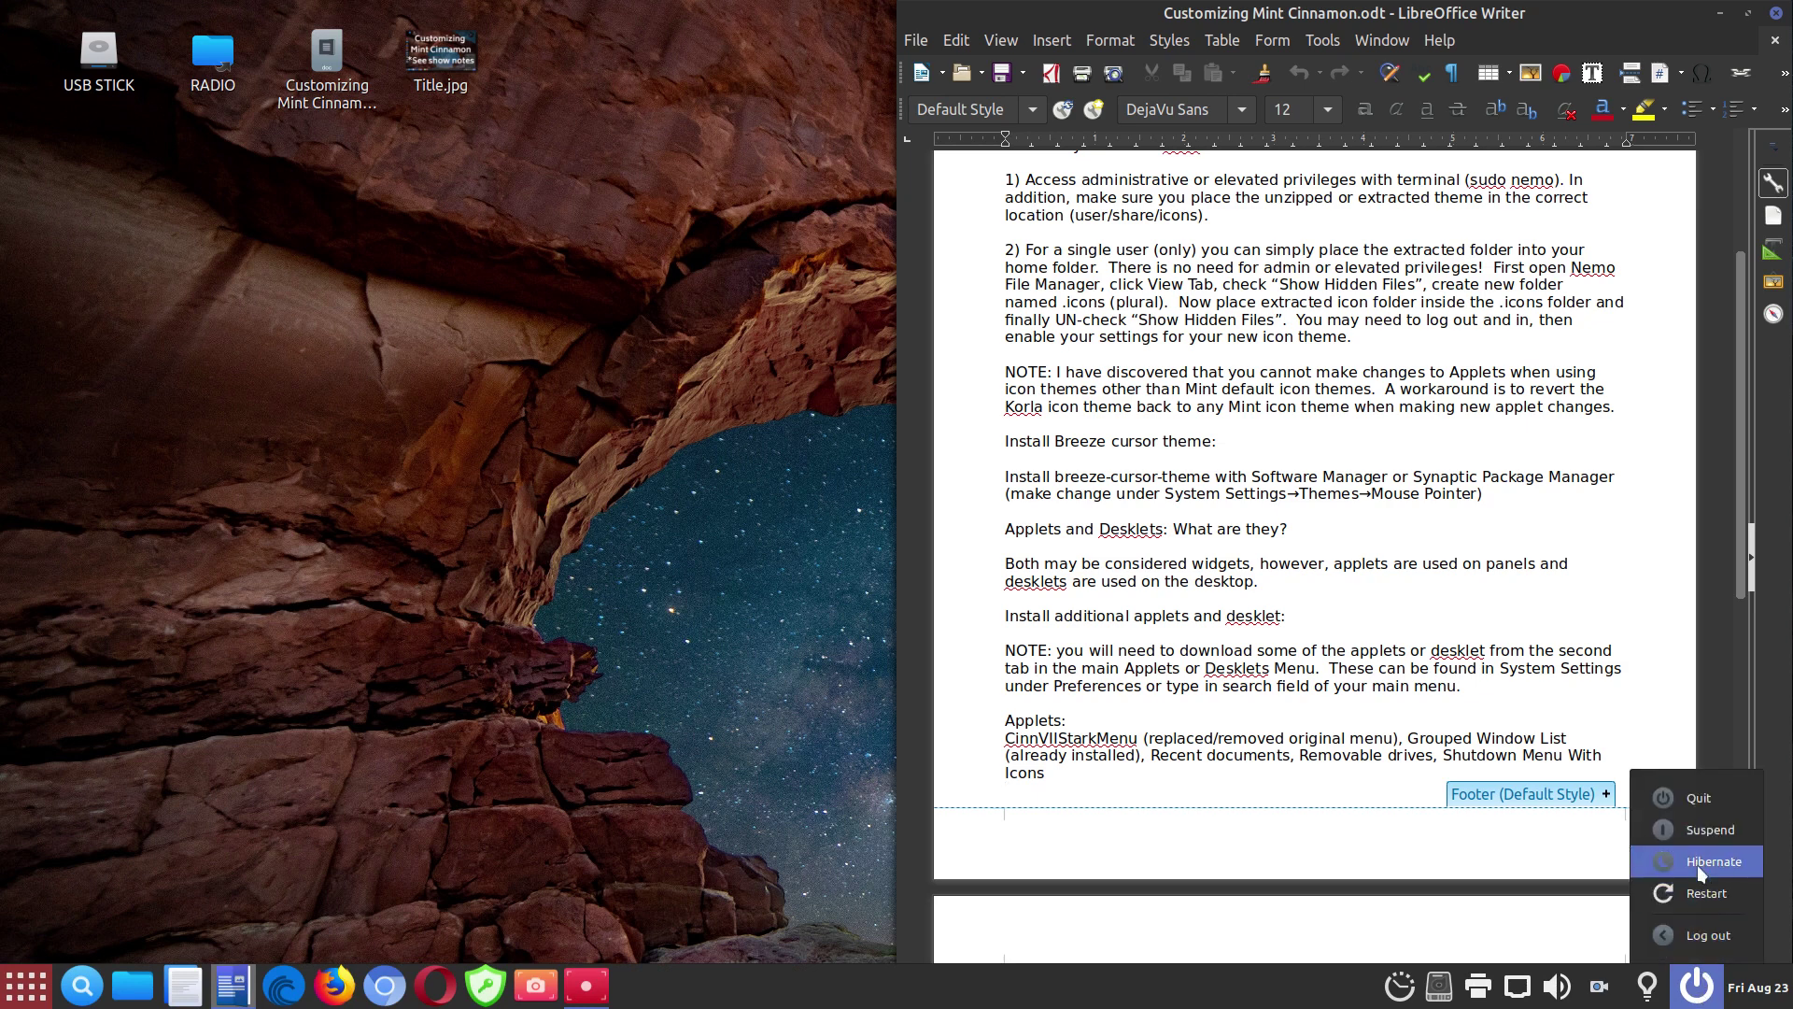
click(1698, 990)
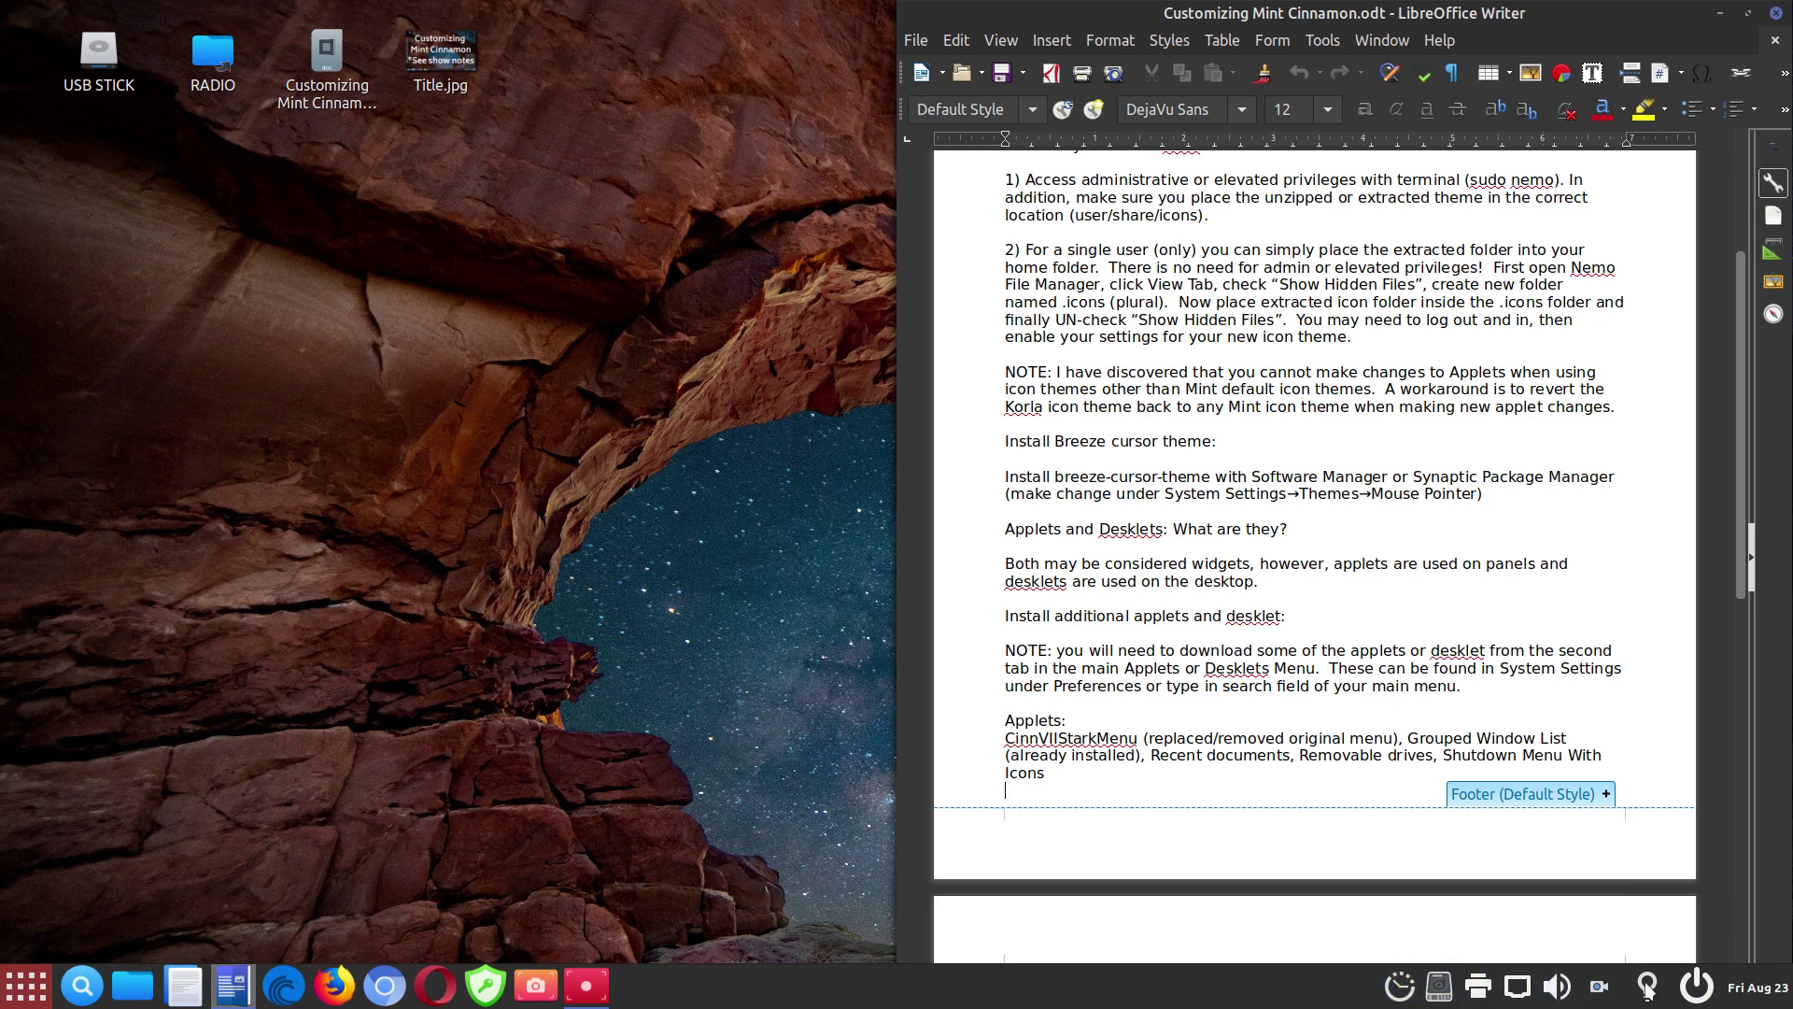
scroll(1453, 835, down, 3)
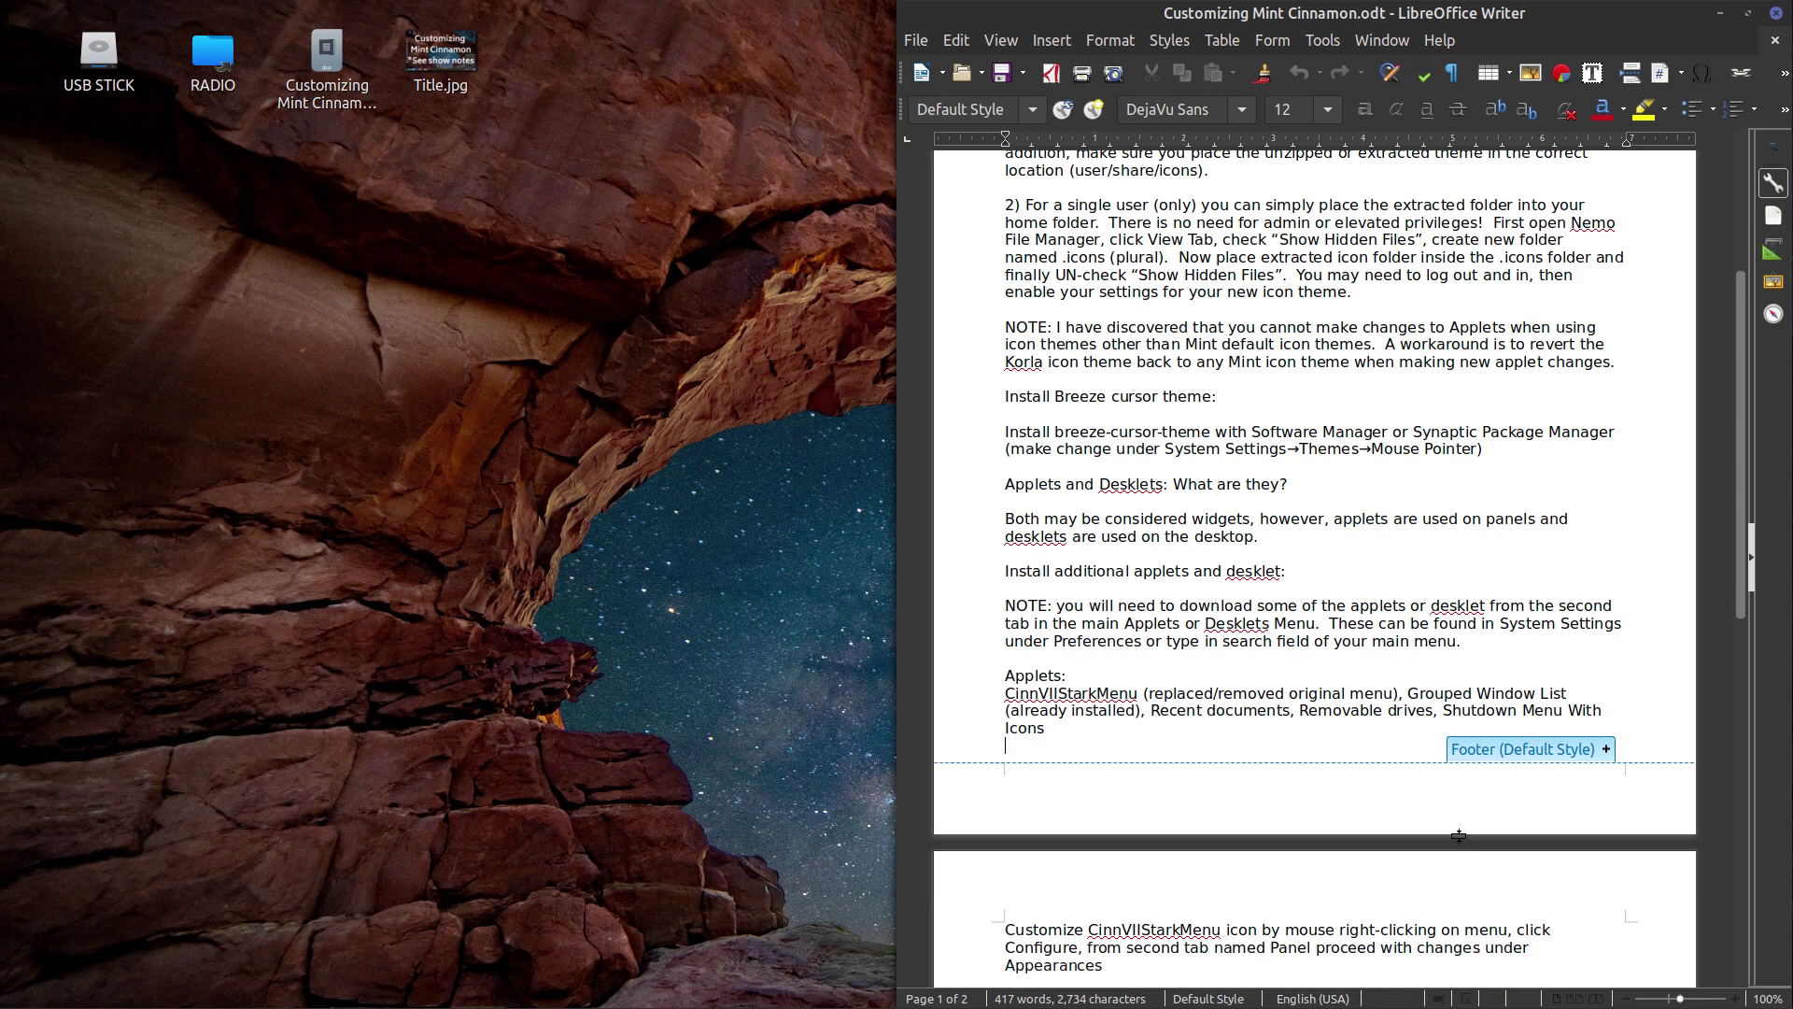
scroll(1459, 836, down, 2)
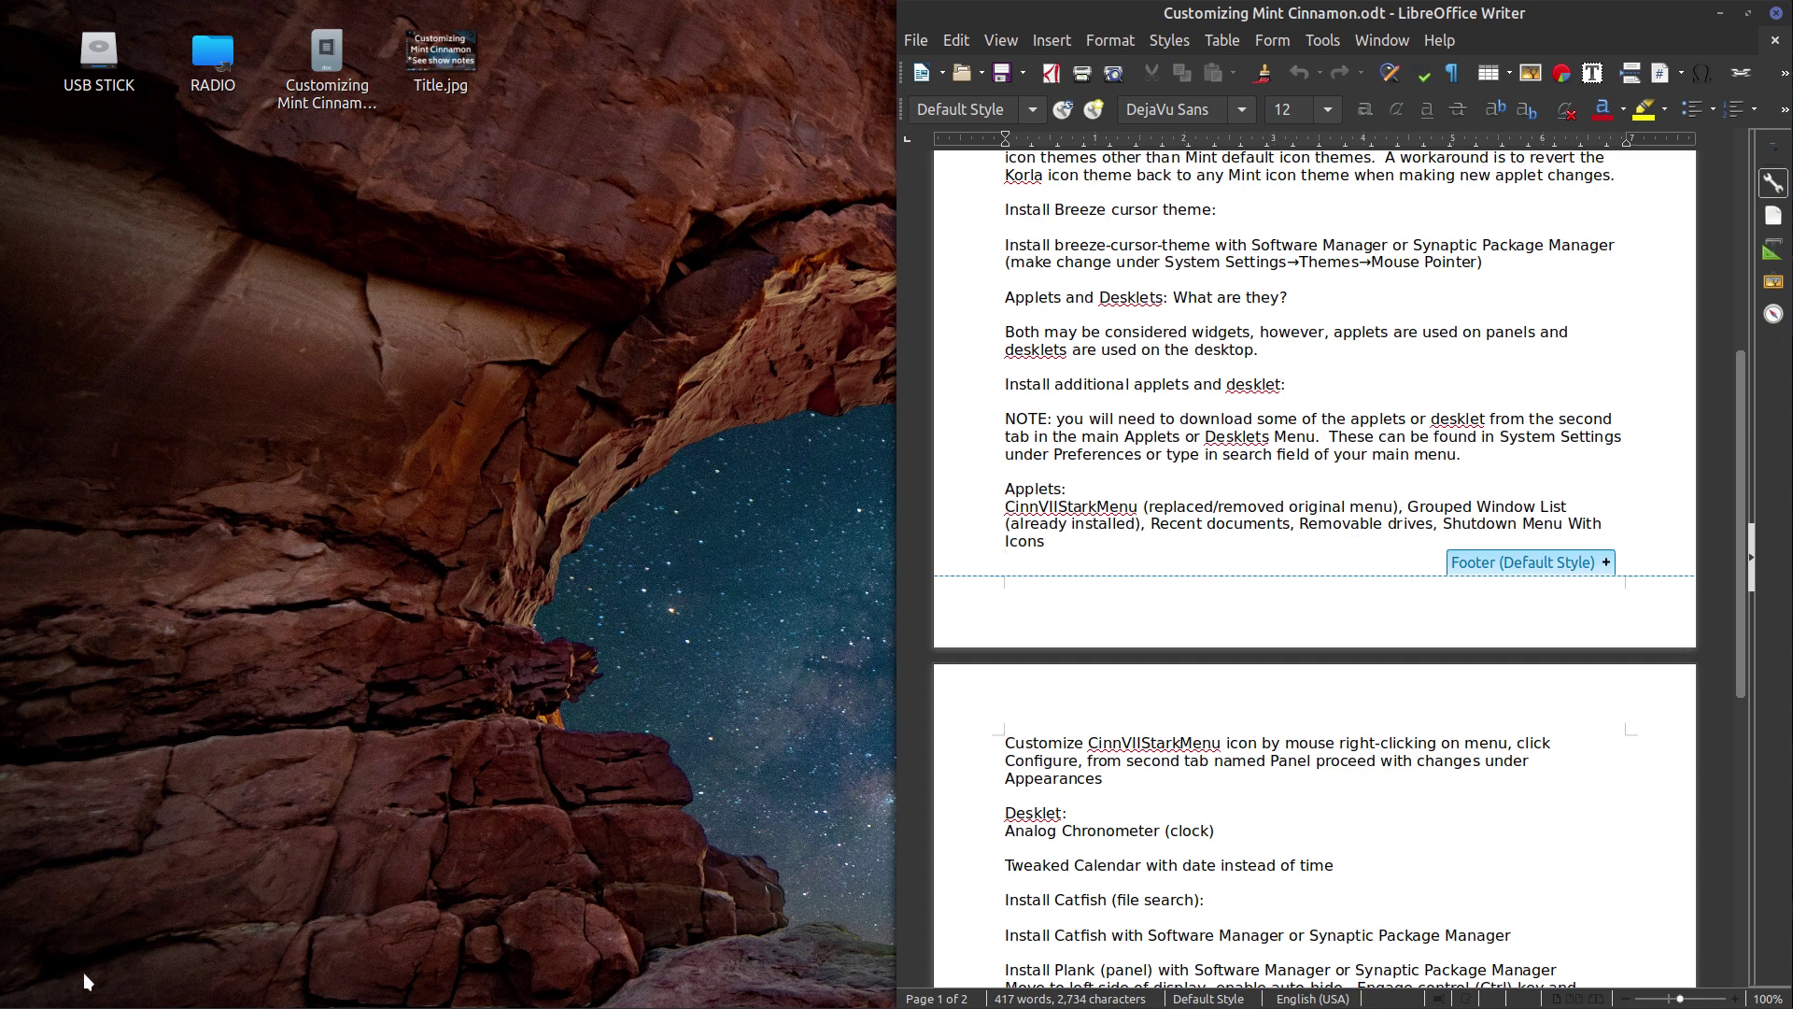
Open the CinnVIIStarkMenu applet's Configure settings on the Panel tab, showing its custom icon.
mouse_move(20, 990)
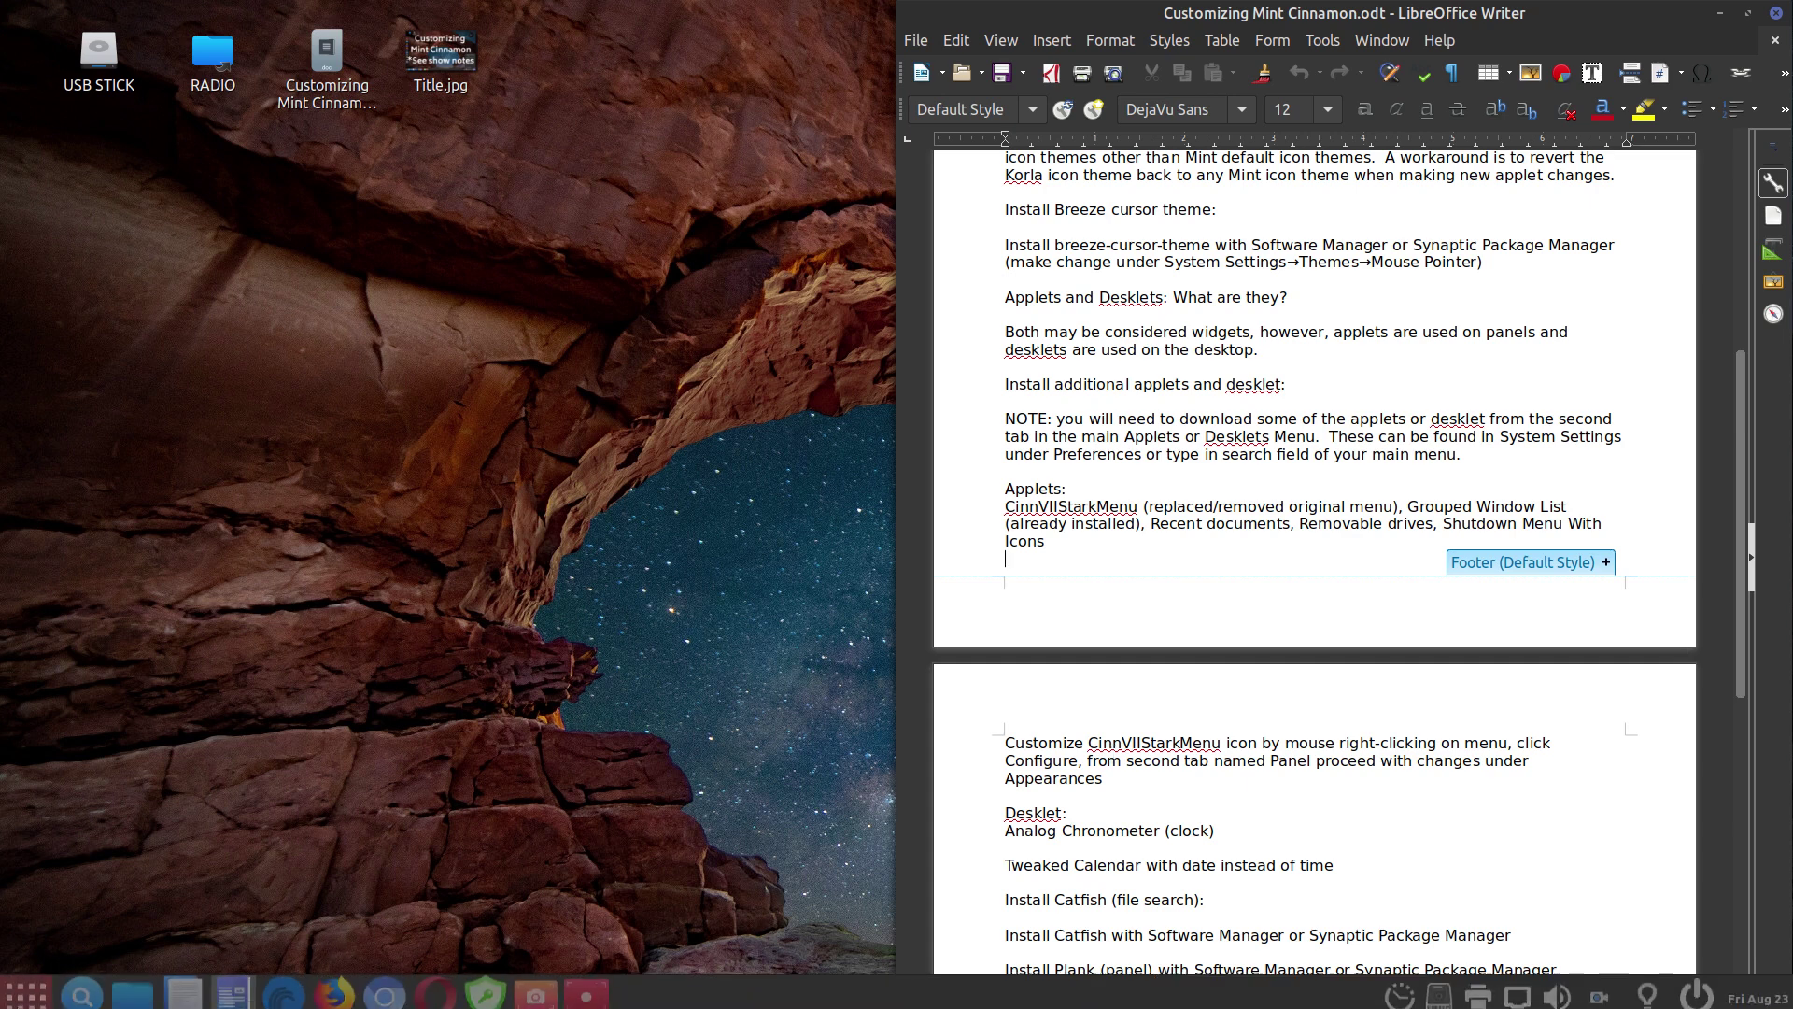
right_click(19, 989)
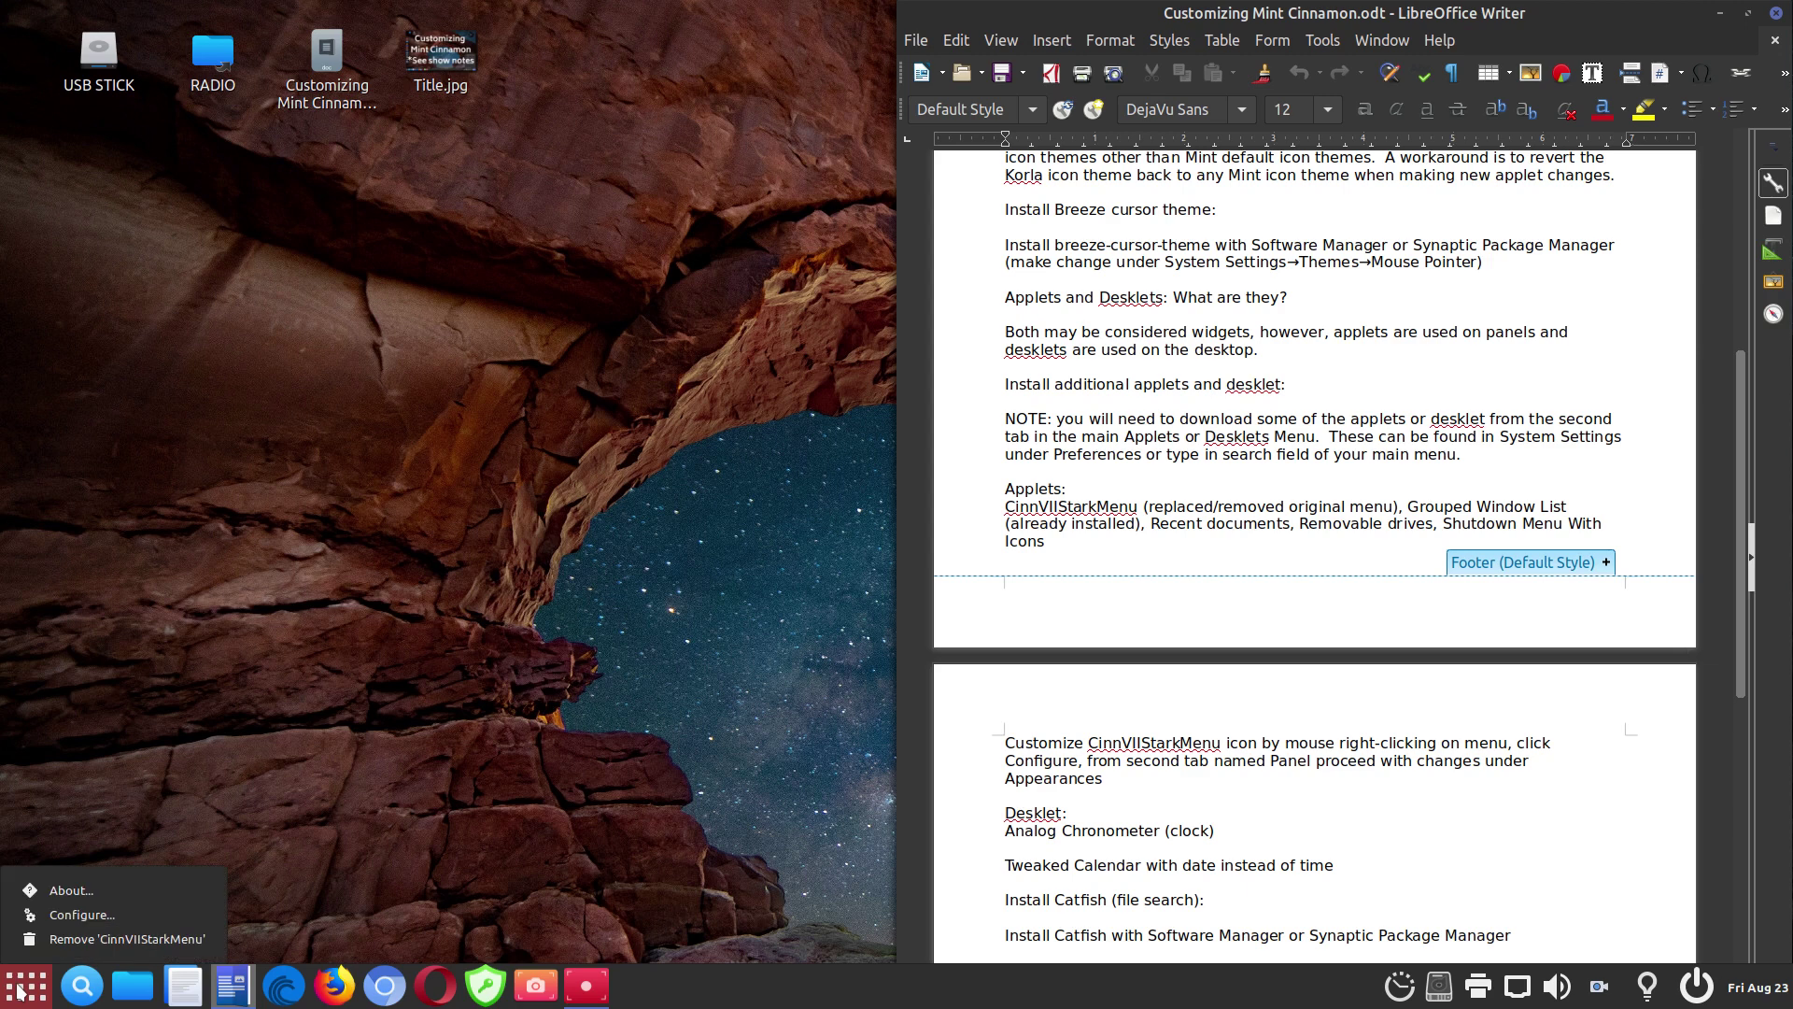
click(60, 915)
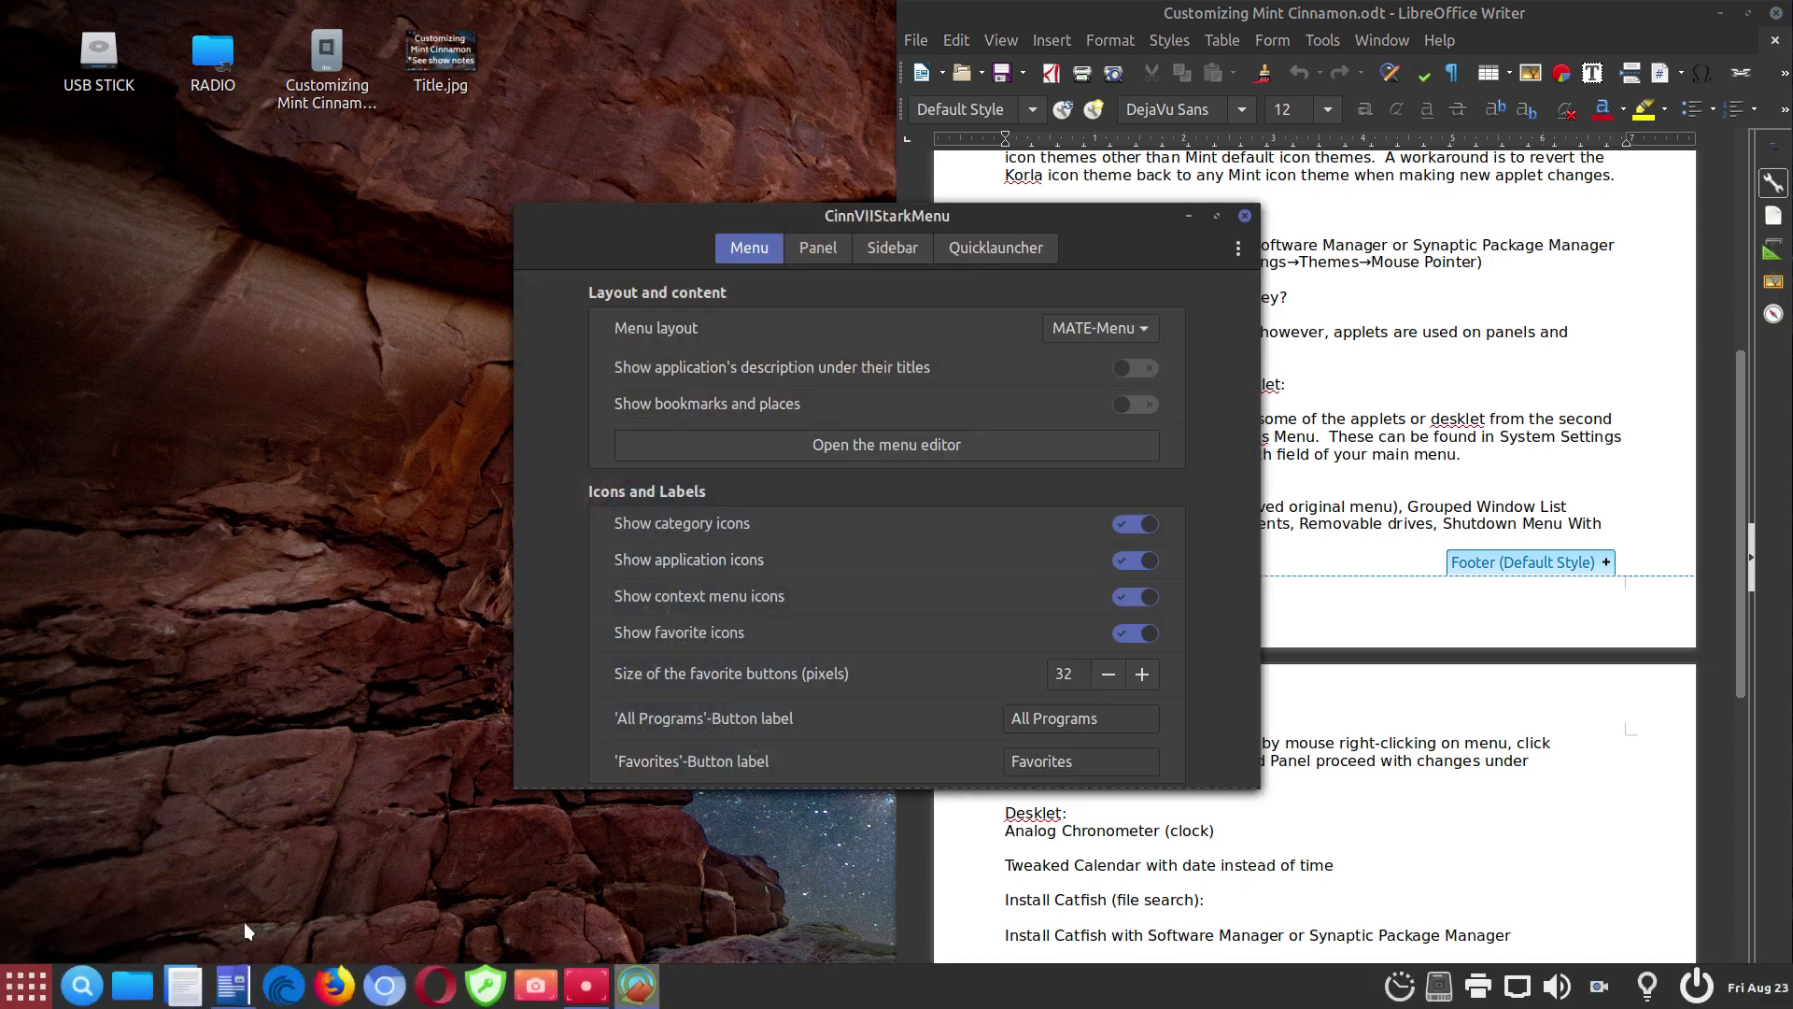
click(809, 252)
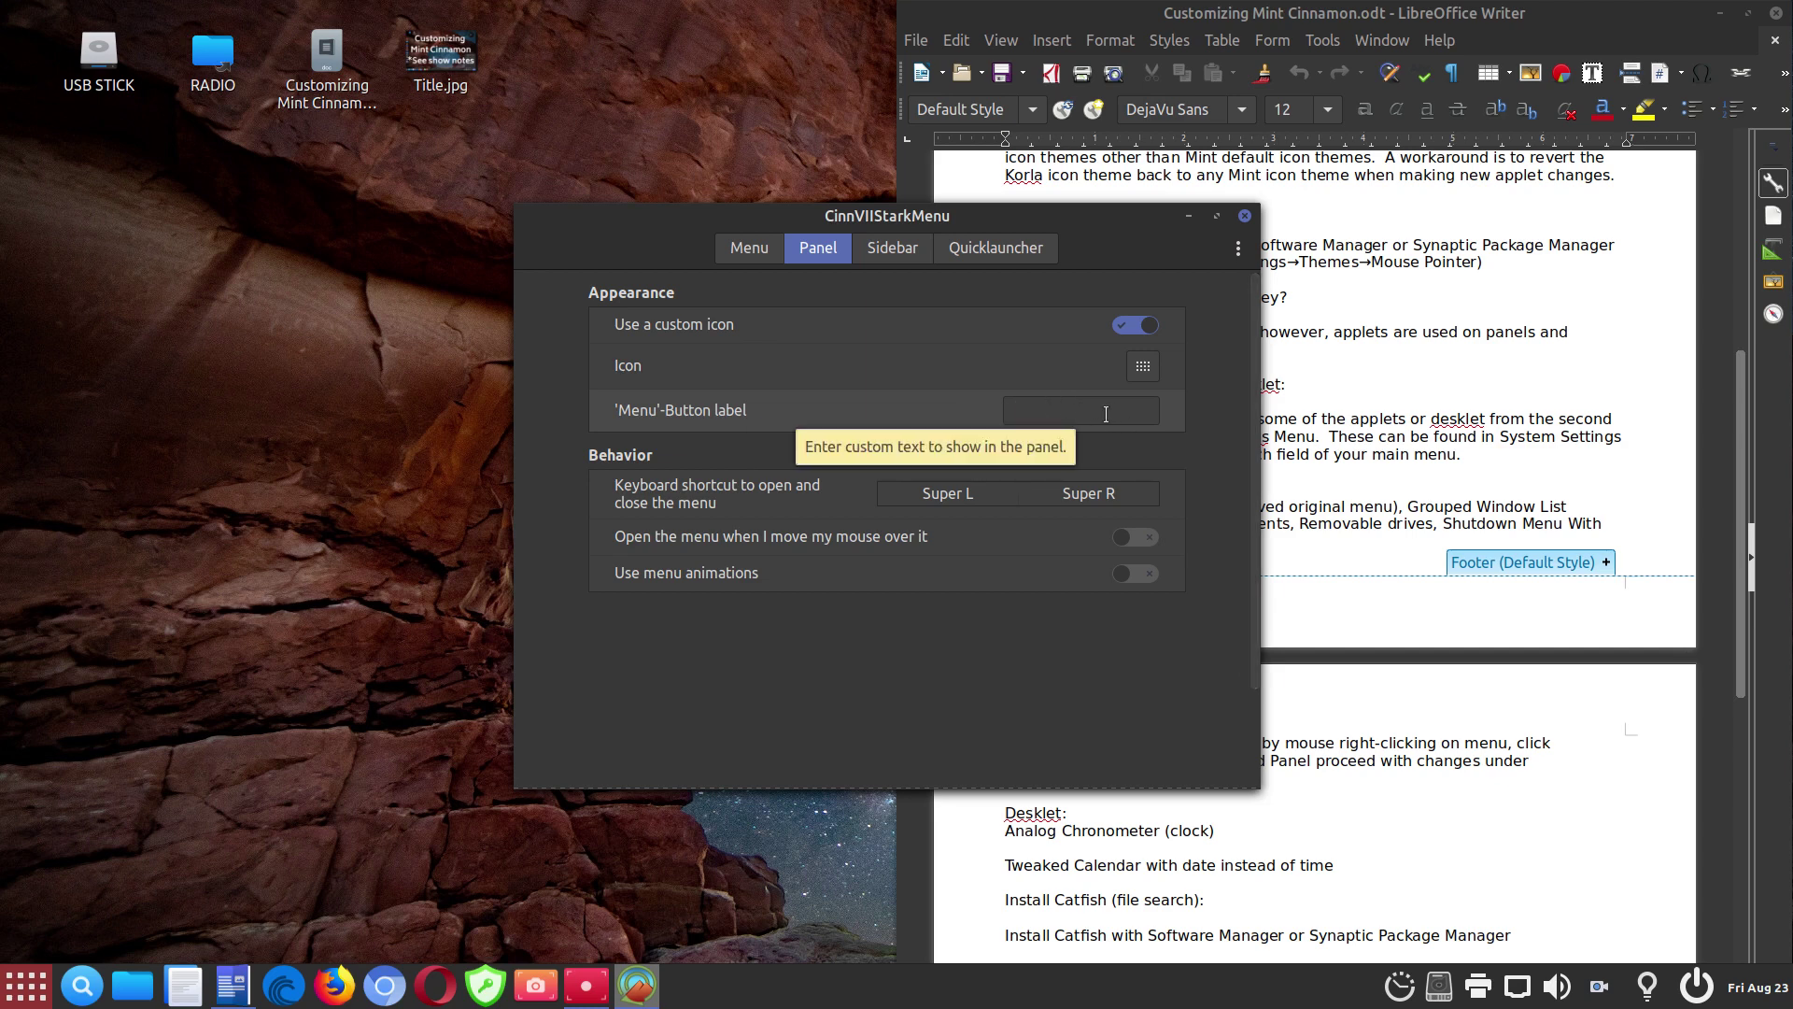
Close the CinnVIIStarkMenu settings and switch to Workspace 2 with Ctrl+Alt+Right.
click(1246, 219)
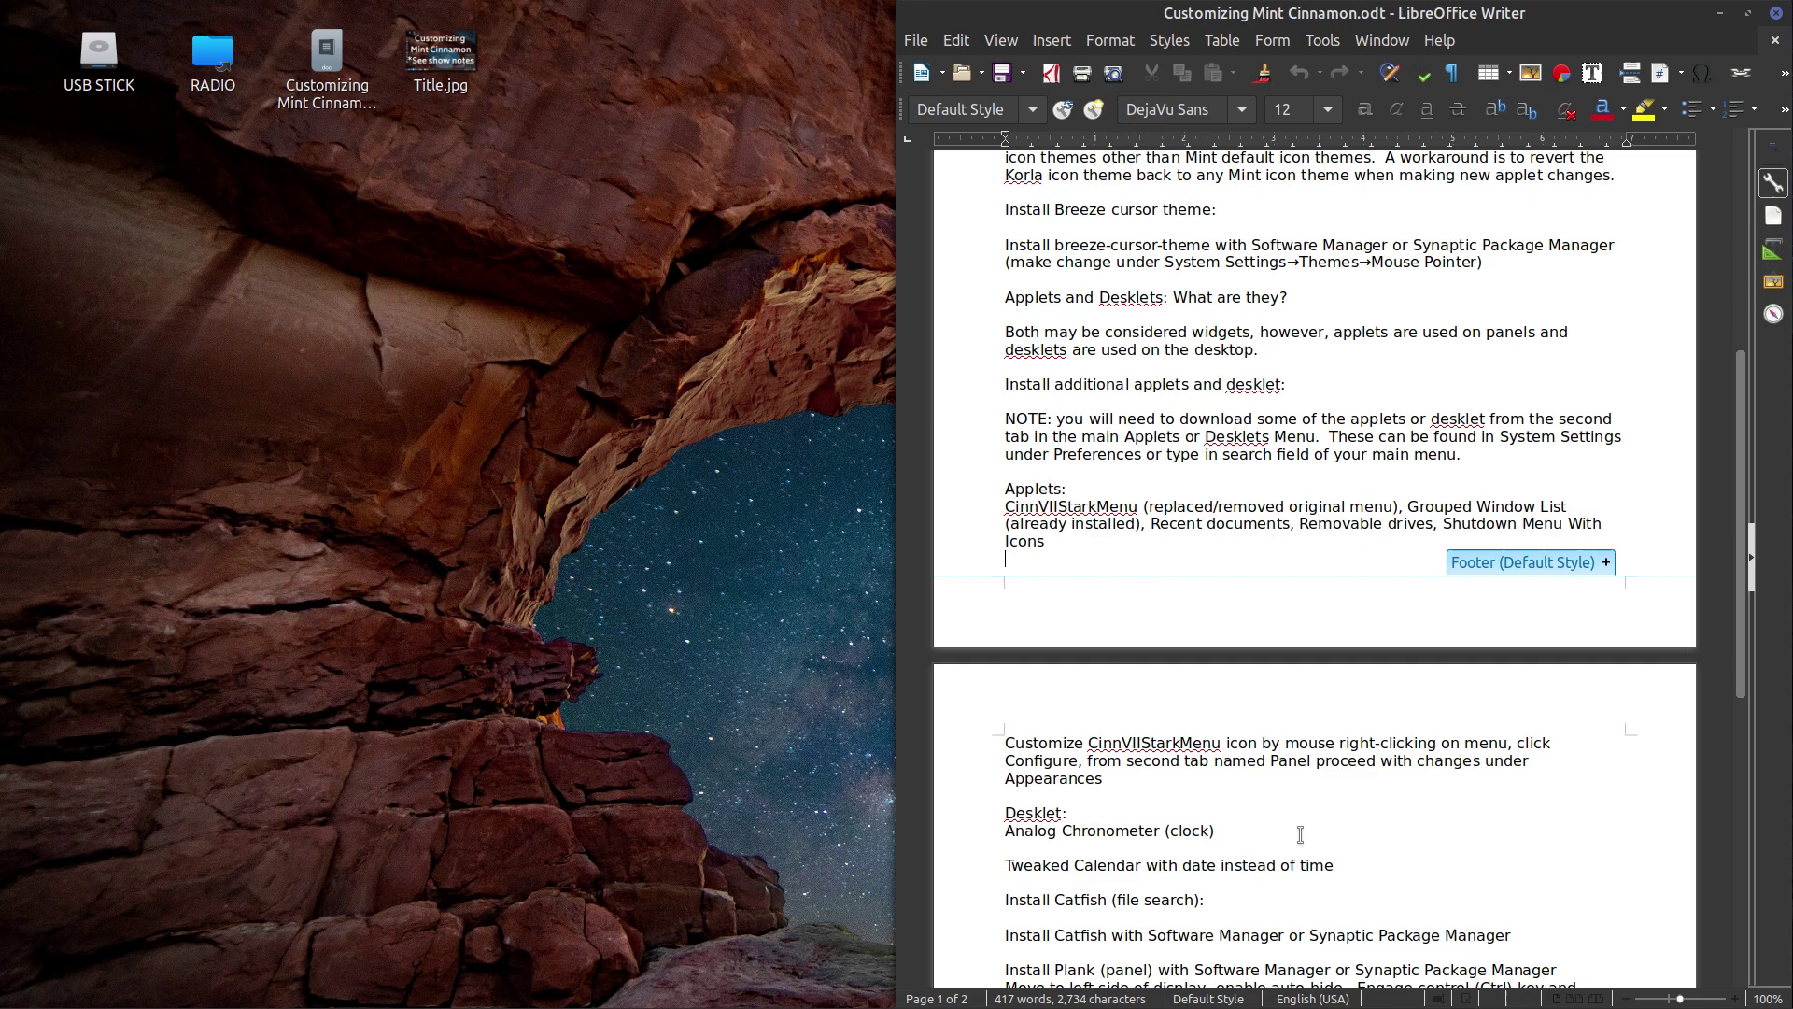
key(ctrl+alt+Right)
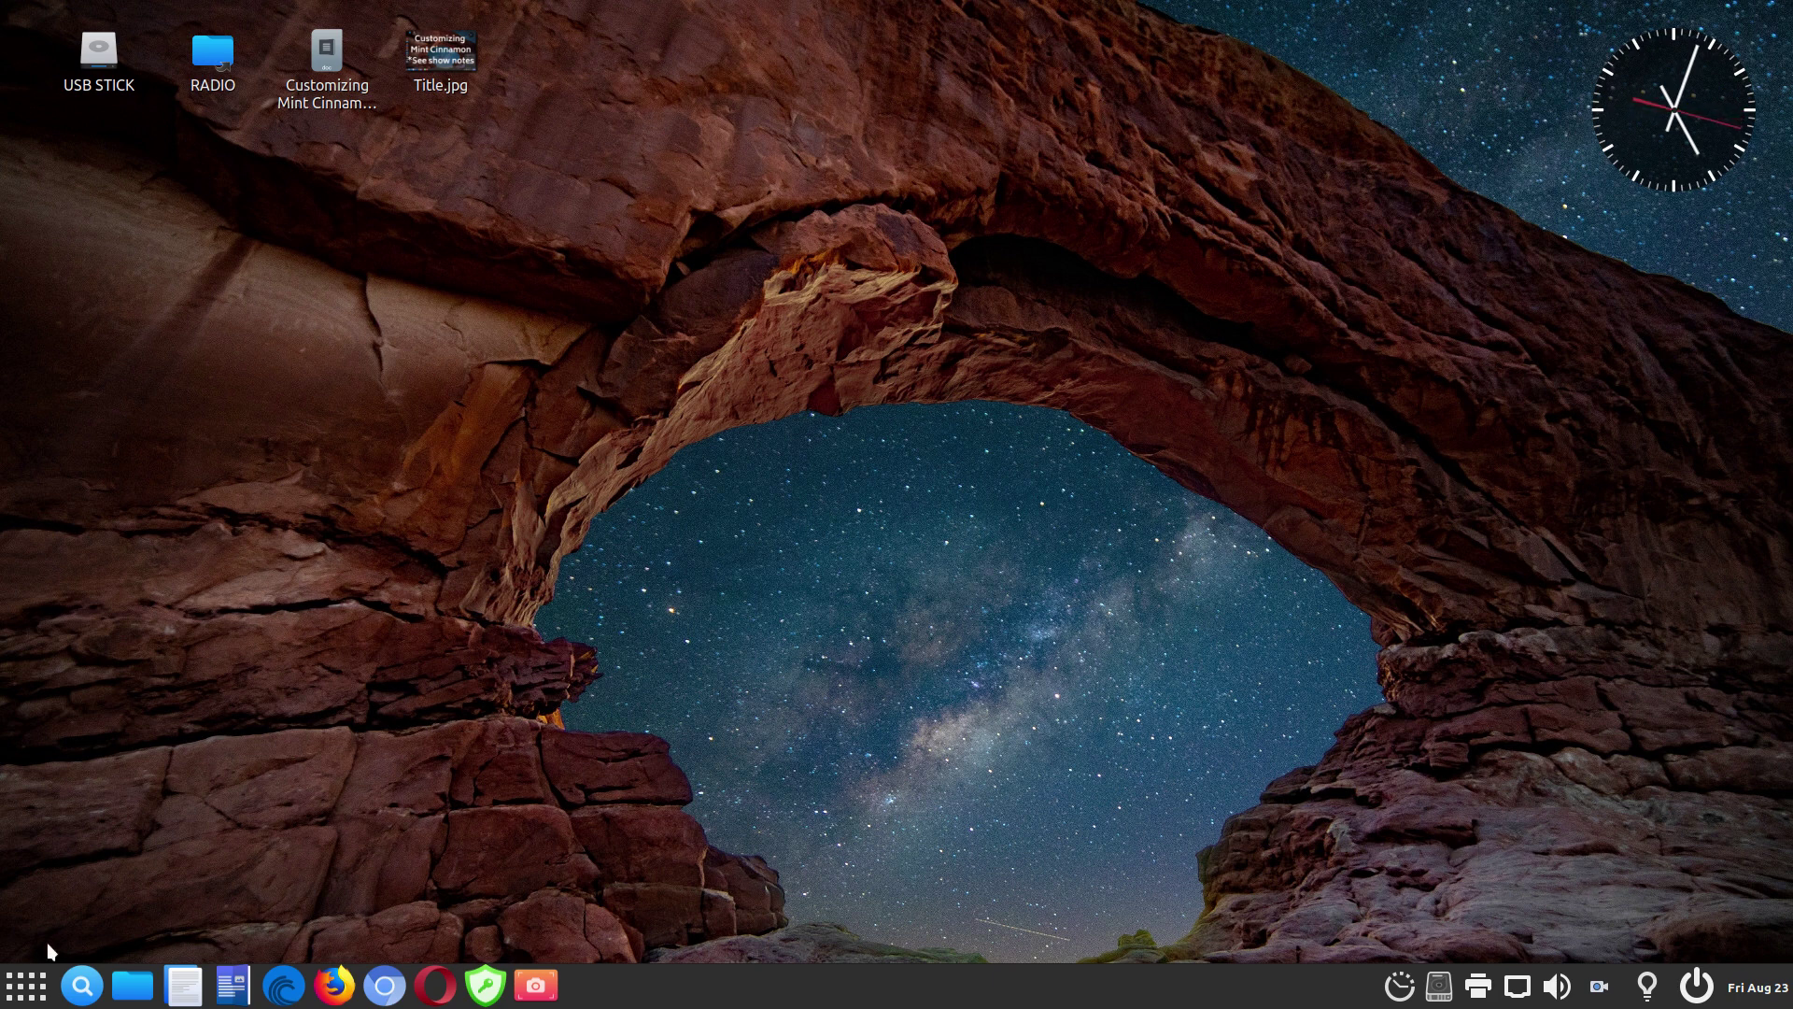
Launch Desklets settings by searching the menu for 'desklet', and browse its Download tab.
click(27, 987)
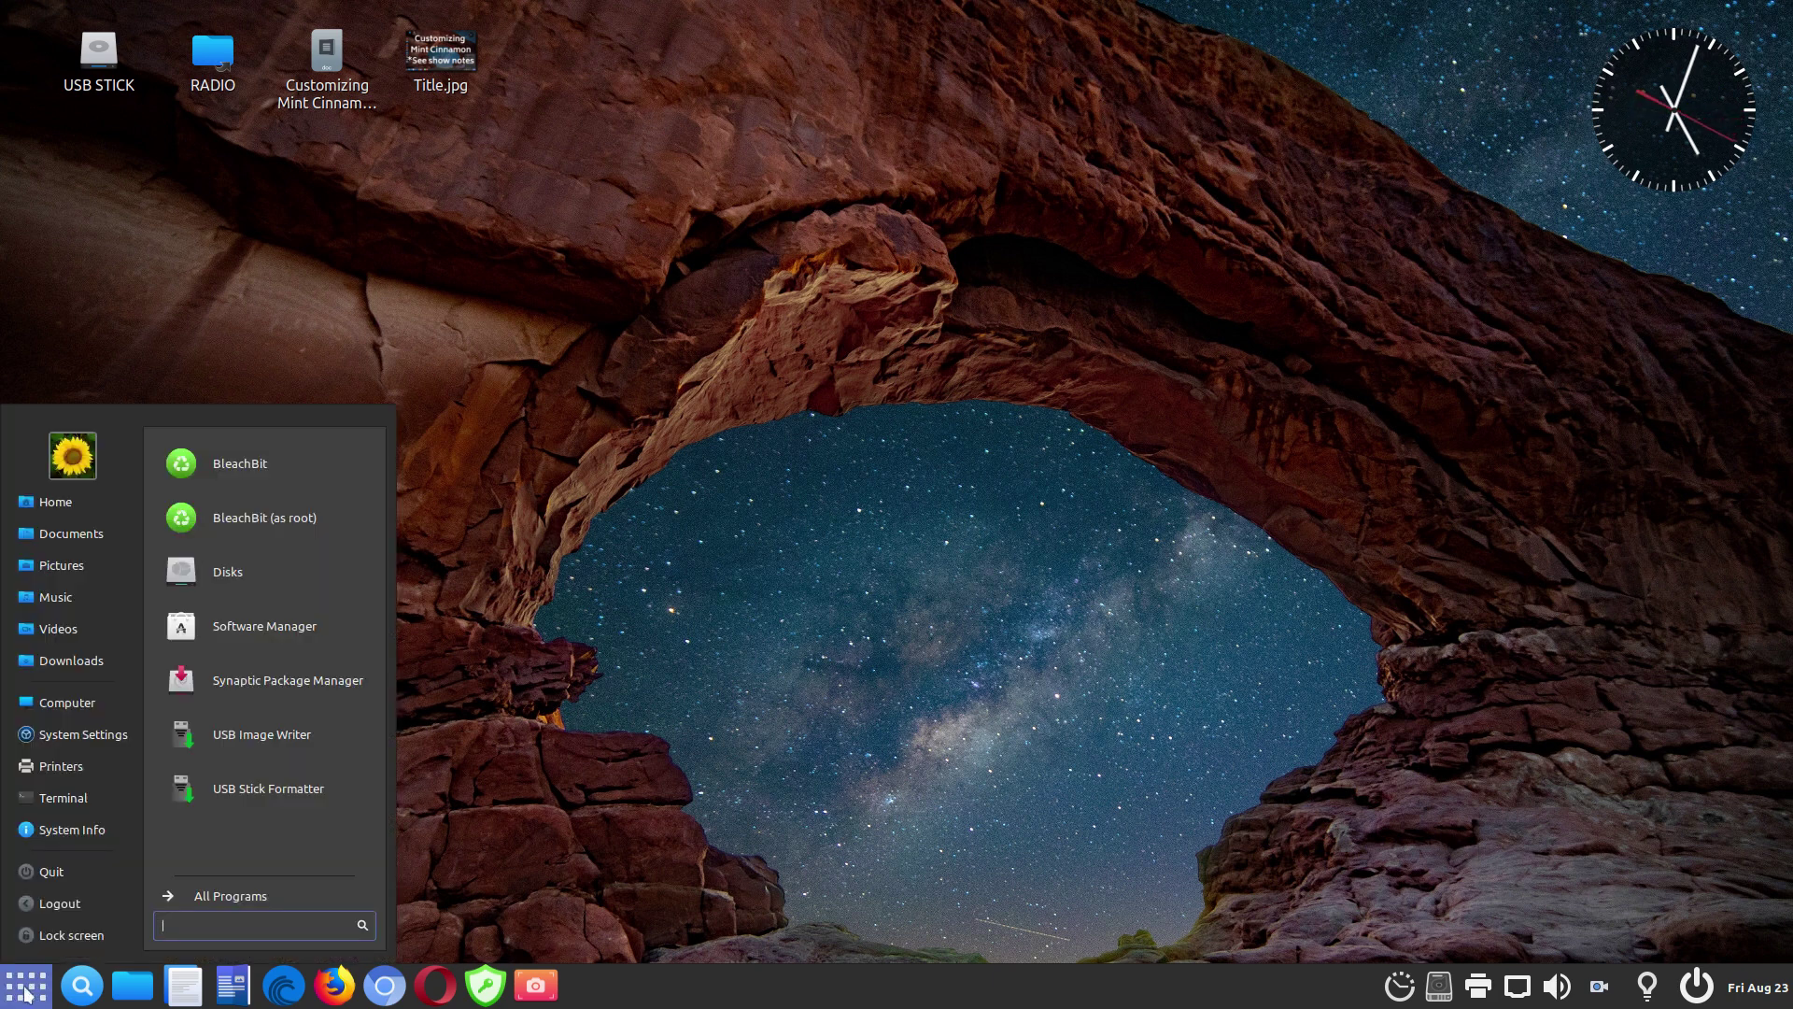
text(desklet)
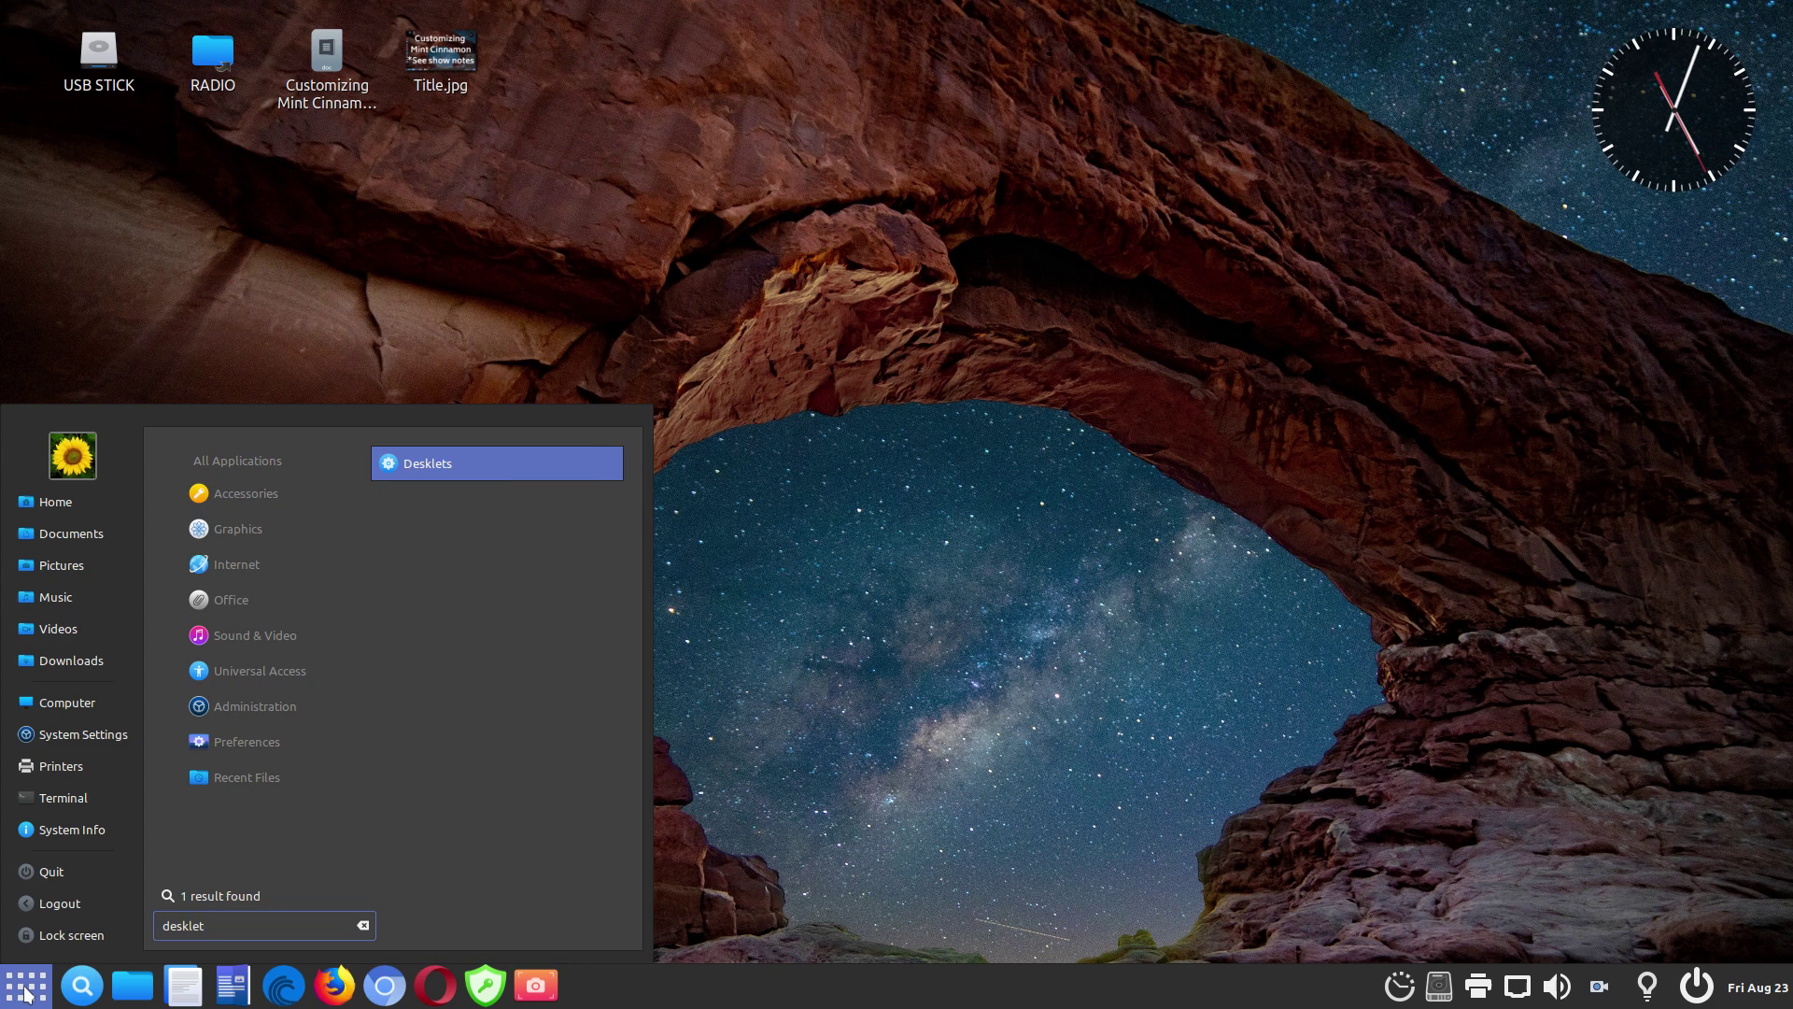
key(Return)
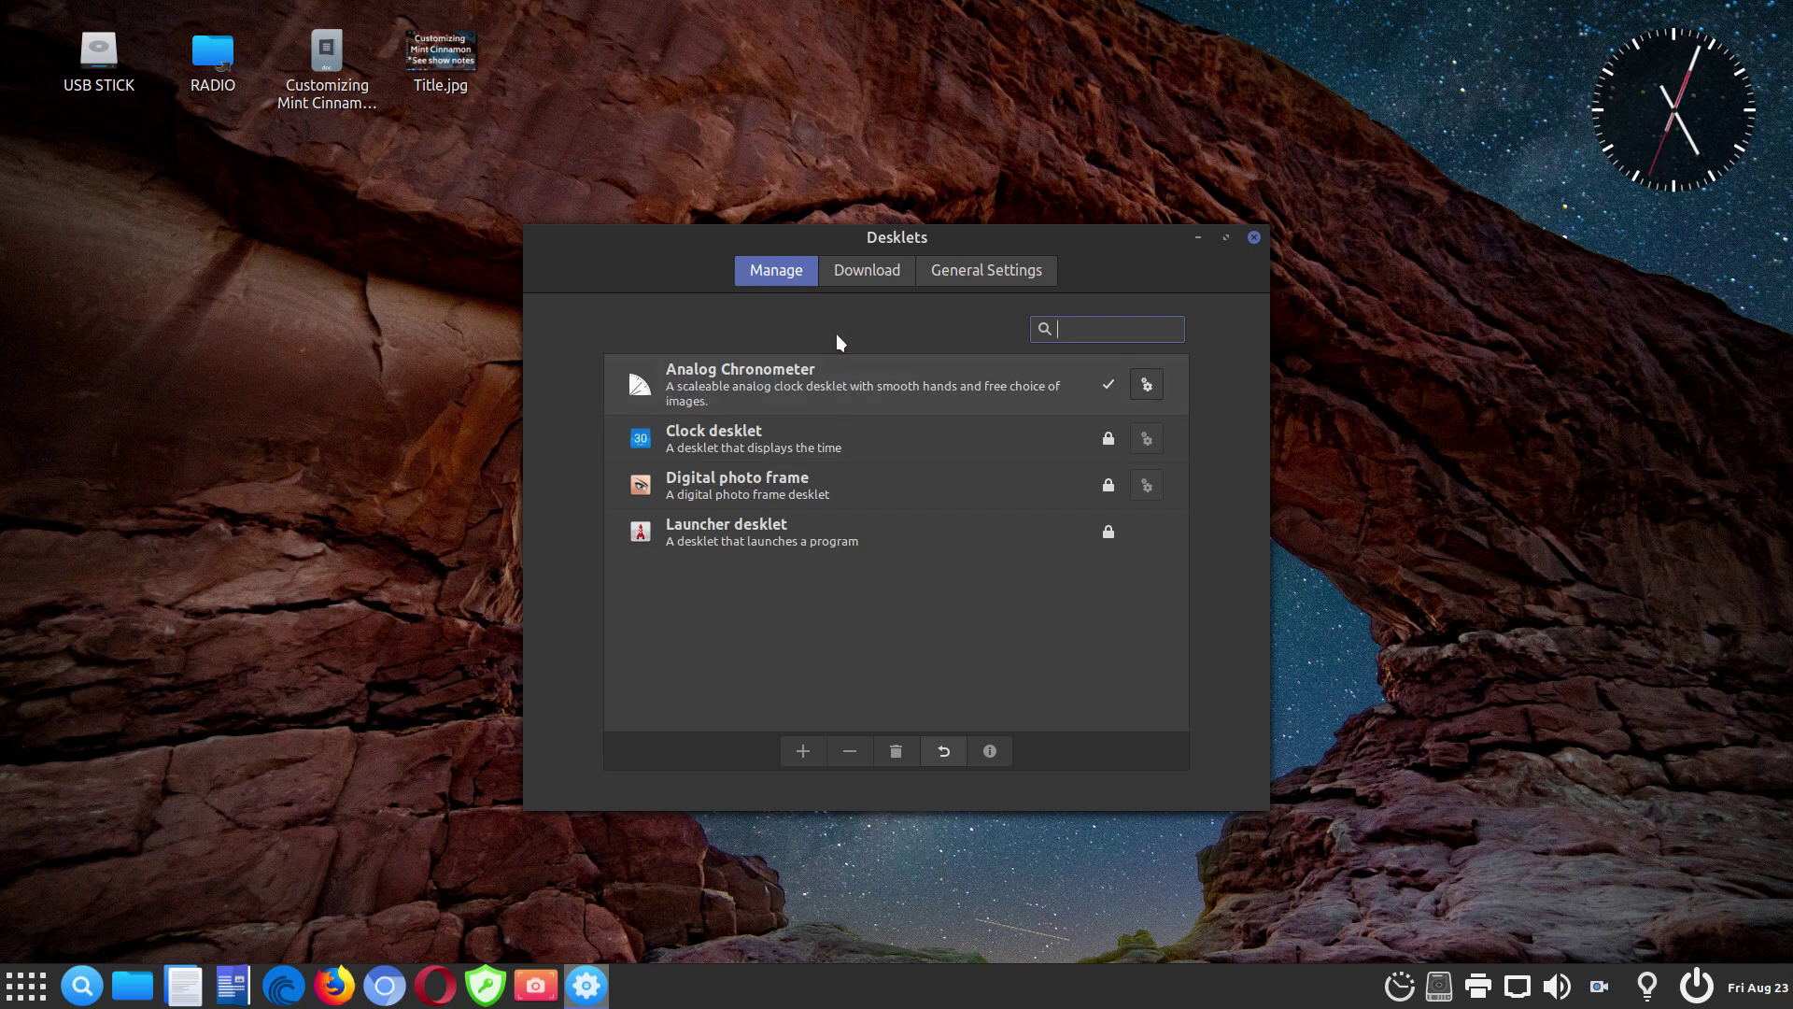
click(859, 267)
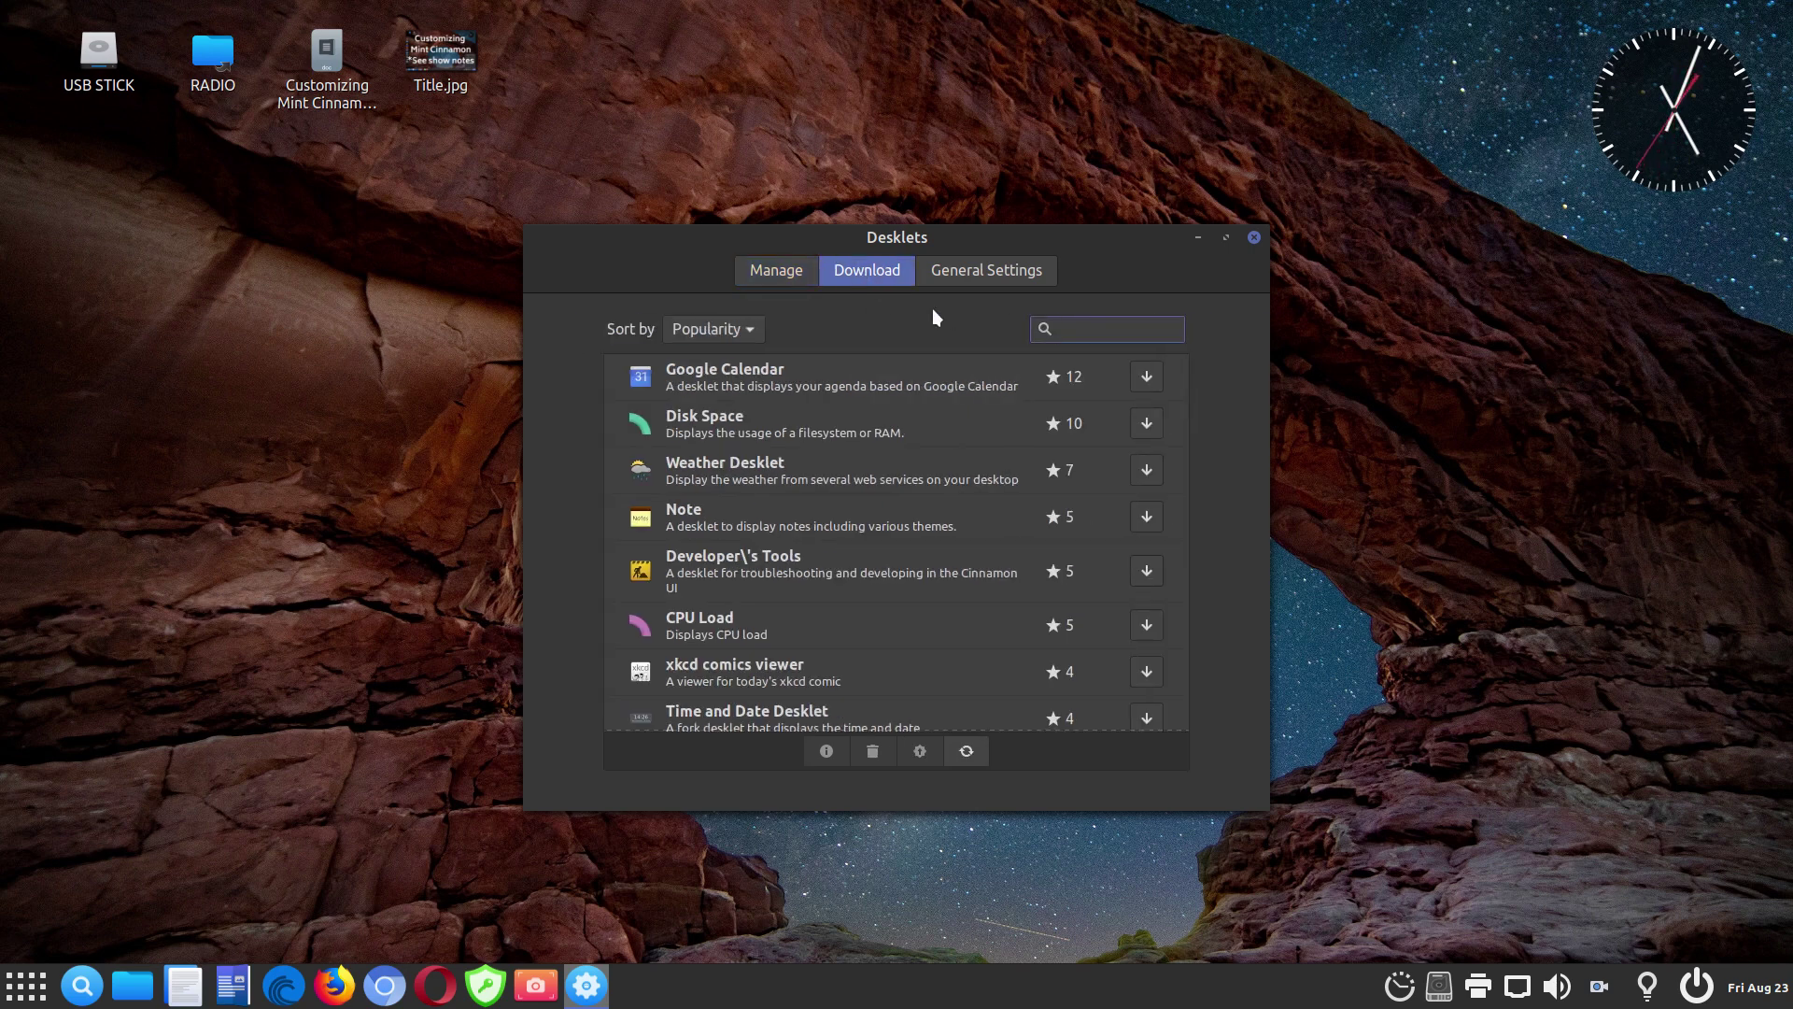
Filter the downloadable desklets by 'clock', then clear the search text.
text(clock)
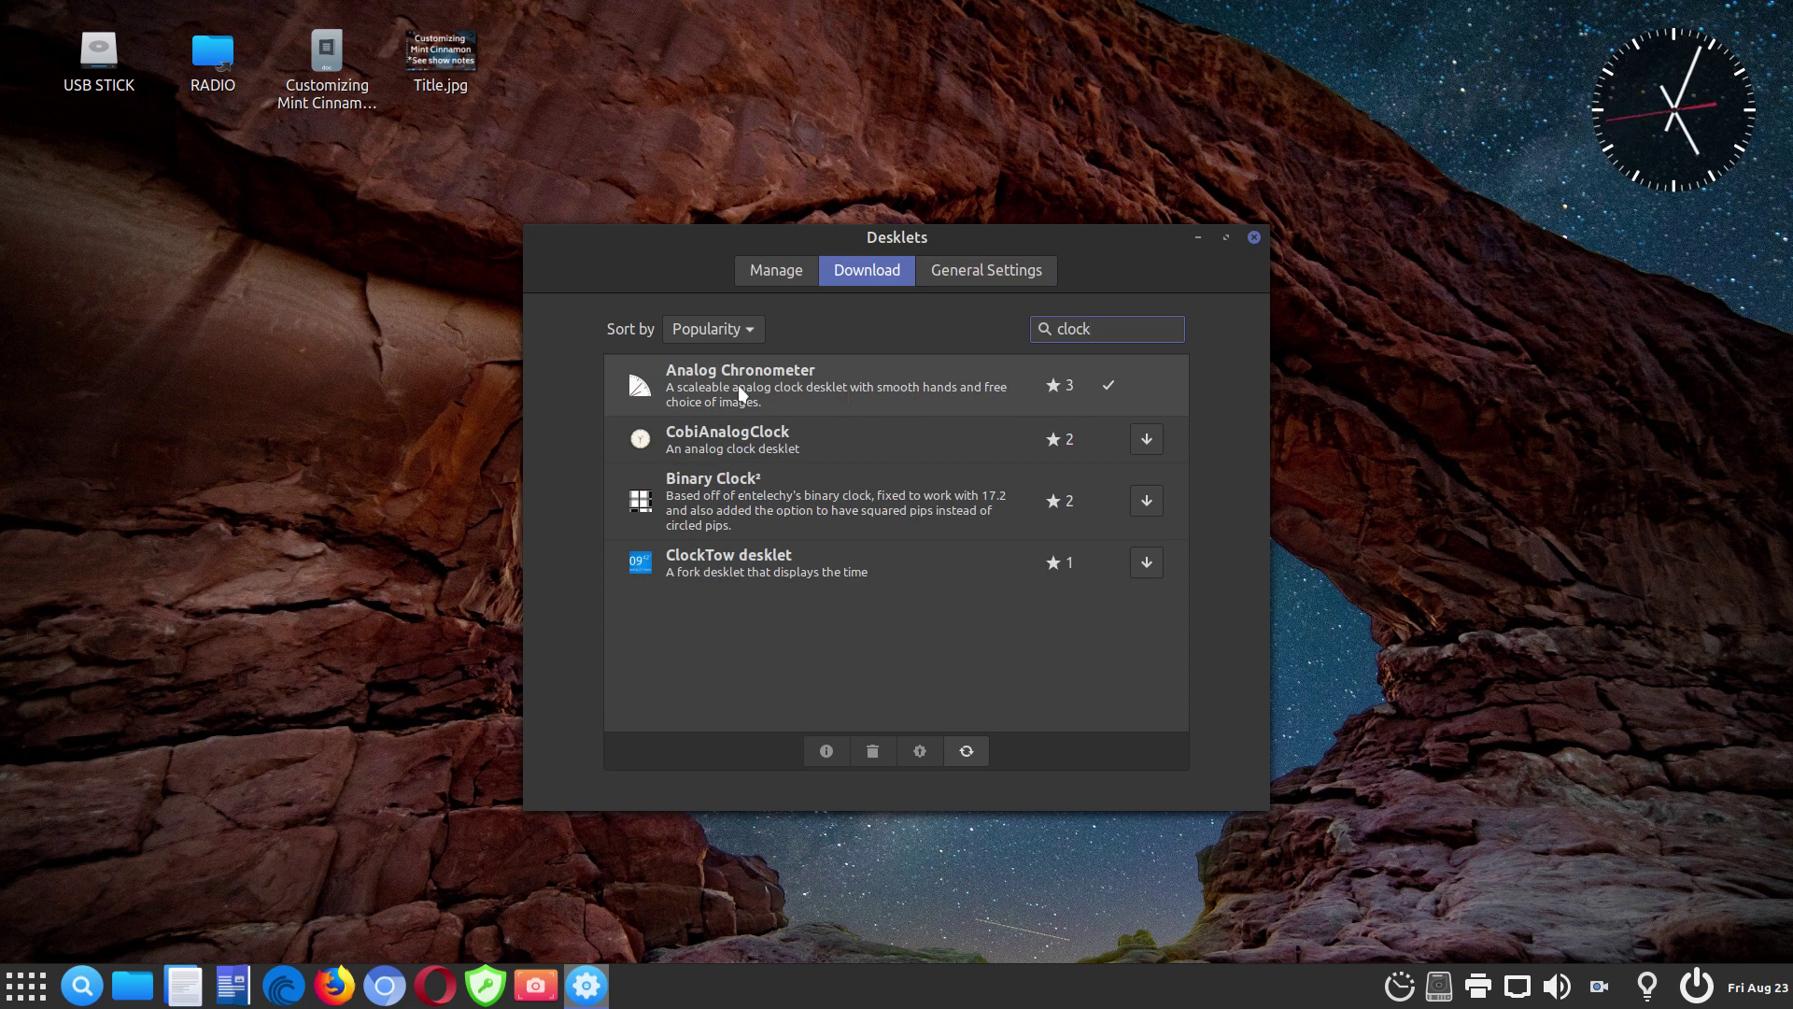
key(BackSpace)
key(BackSpace)
key(BackSpace)
key(BackSpace)
key(BackSpace)
Check the installed desklets on the Manage tab, then close Desklets settings.
click(781, 280)
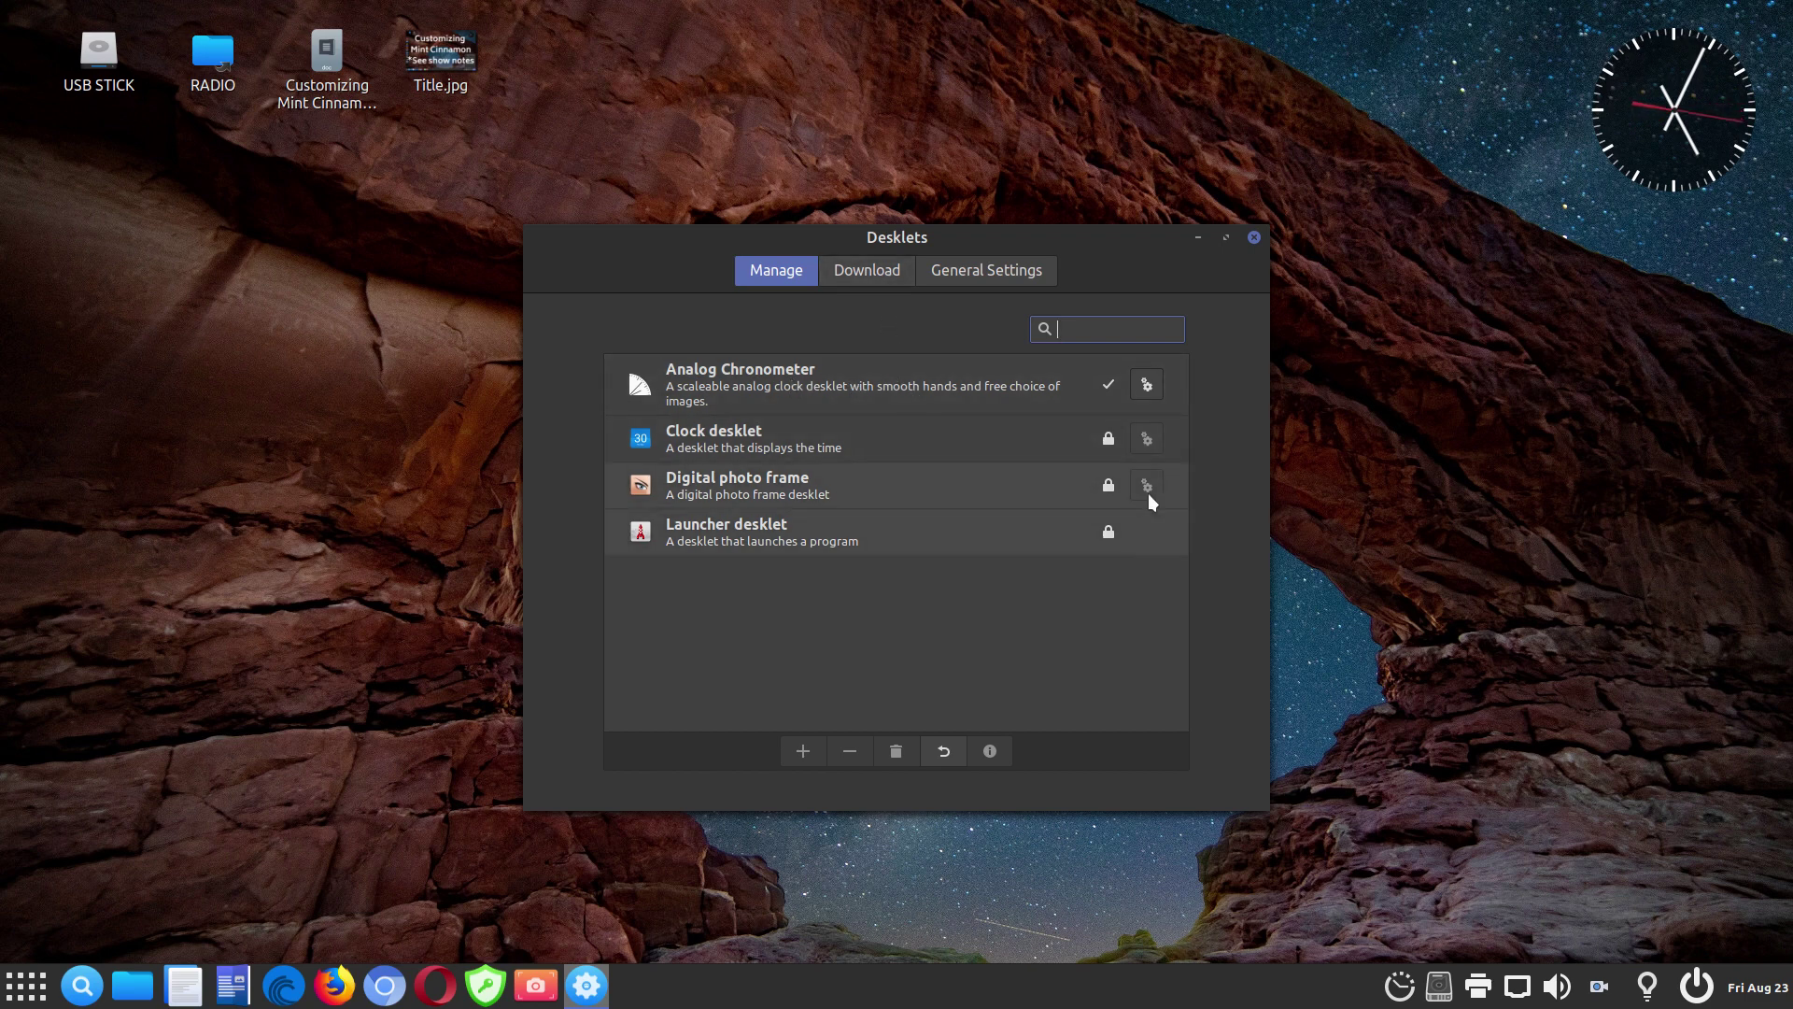
click(1254, 238)
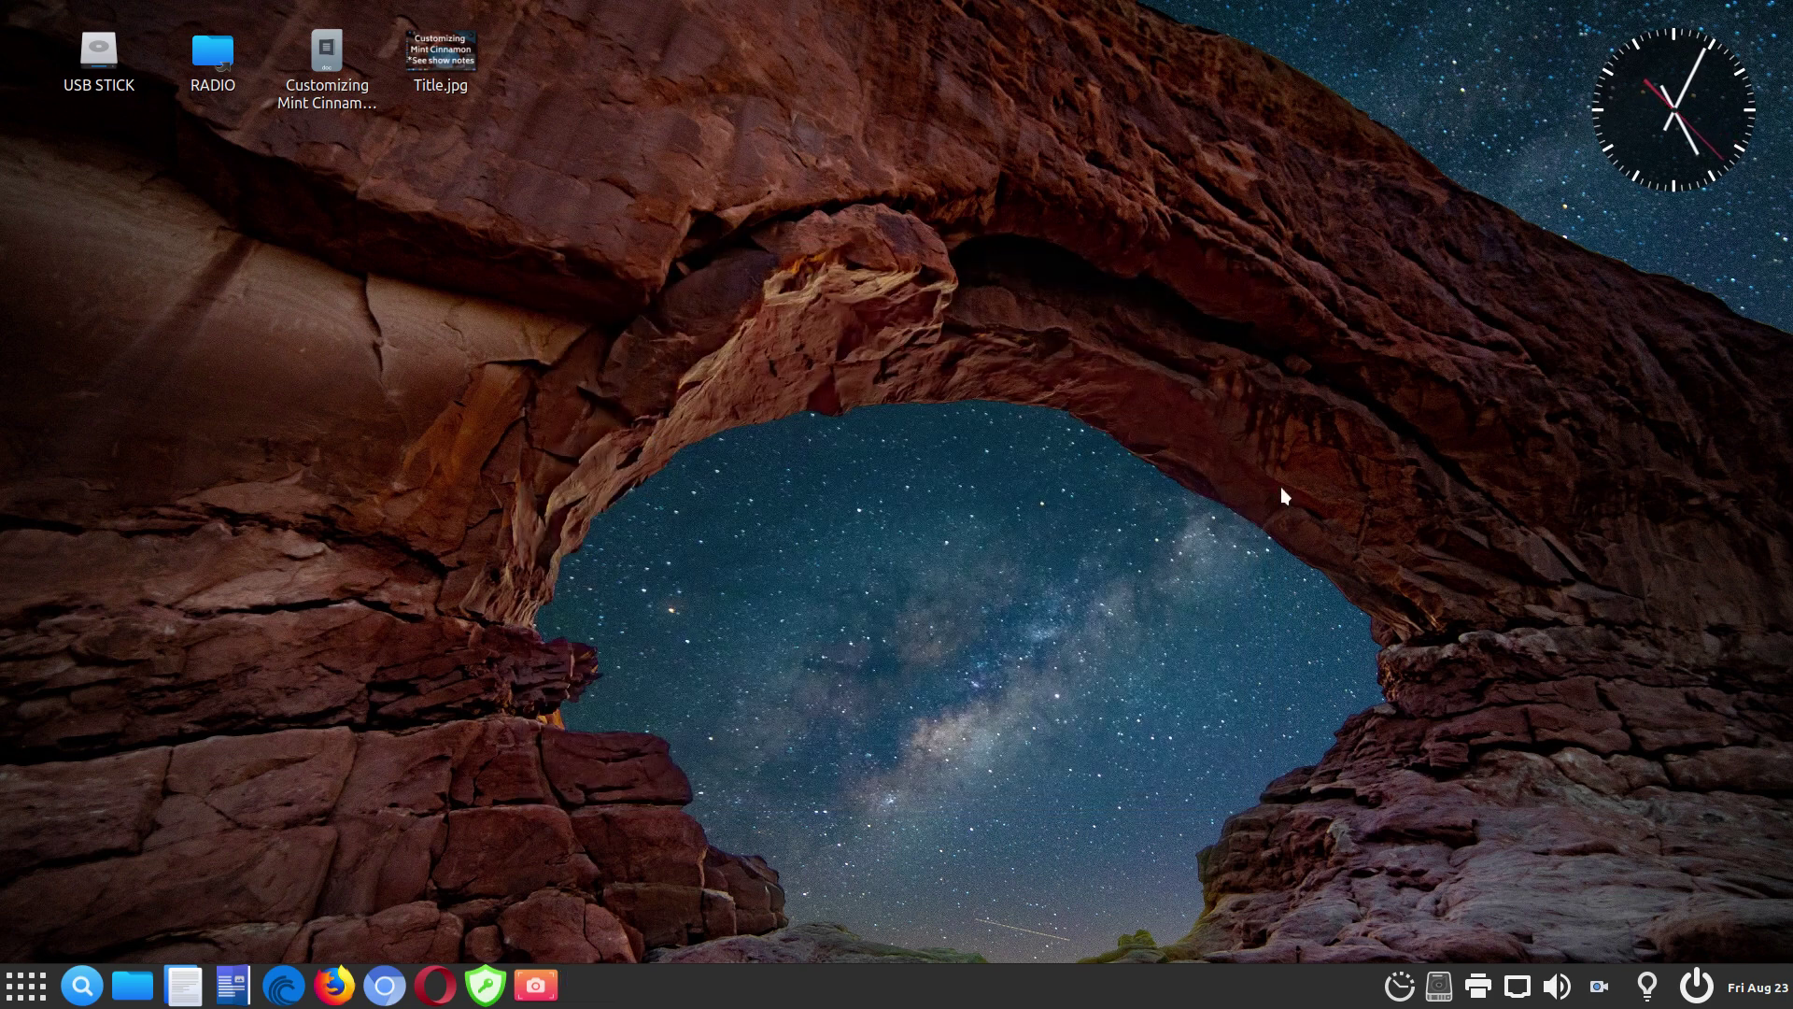
View the August 2019 month calendar from the panel date applet, then show its options menu.
click(1764, 992)
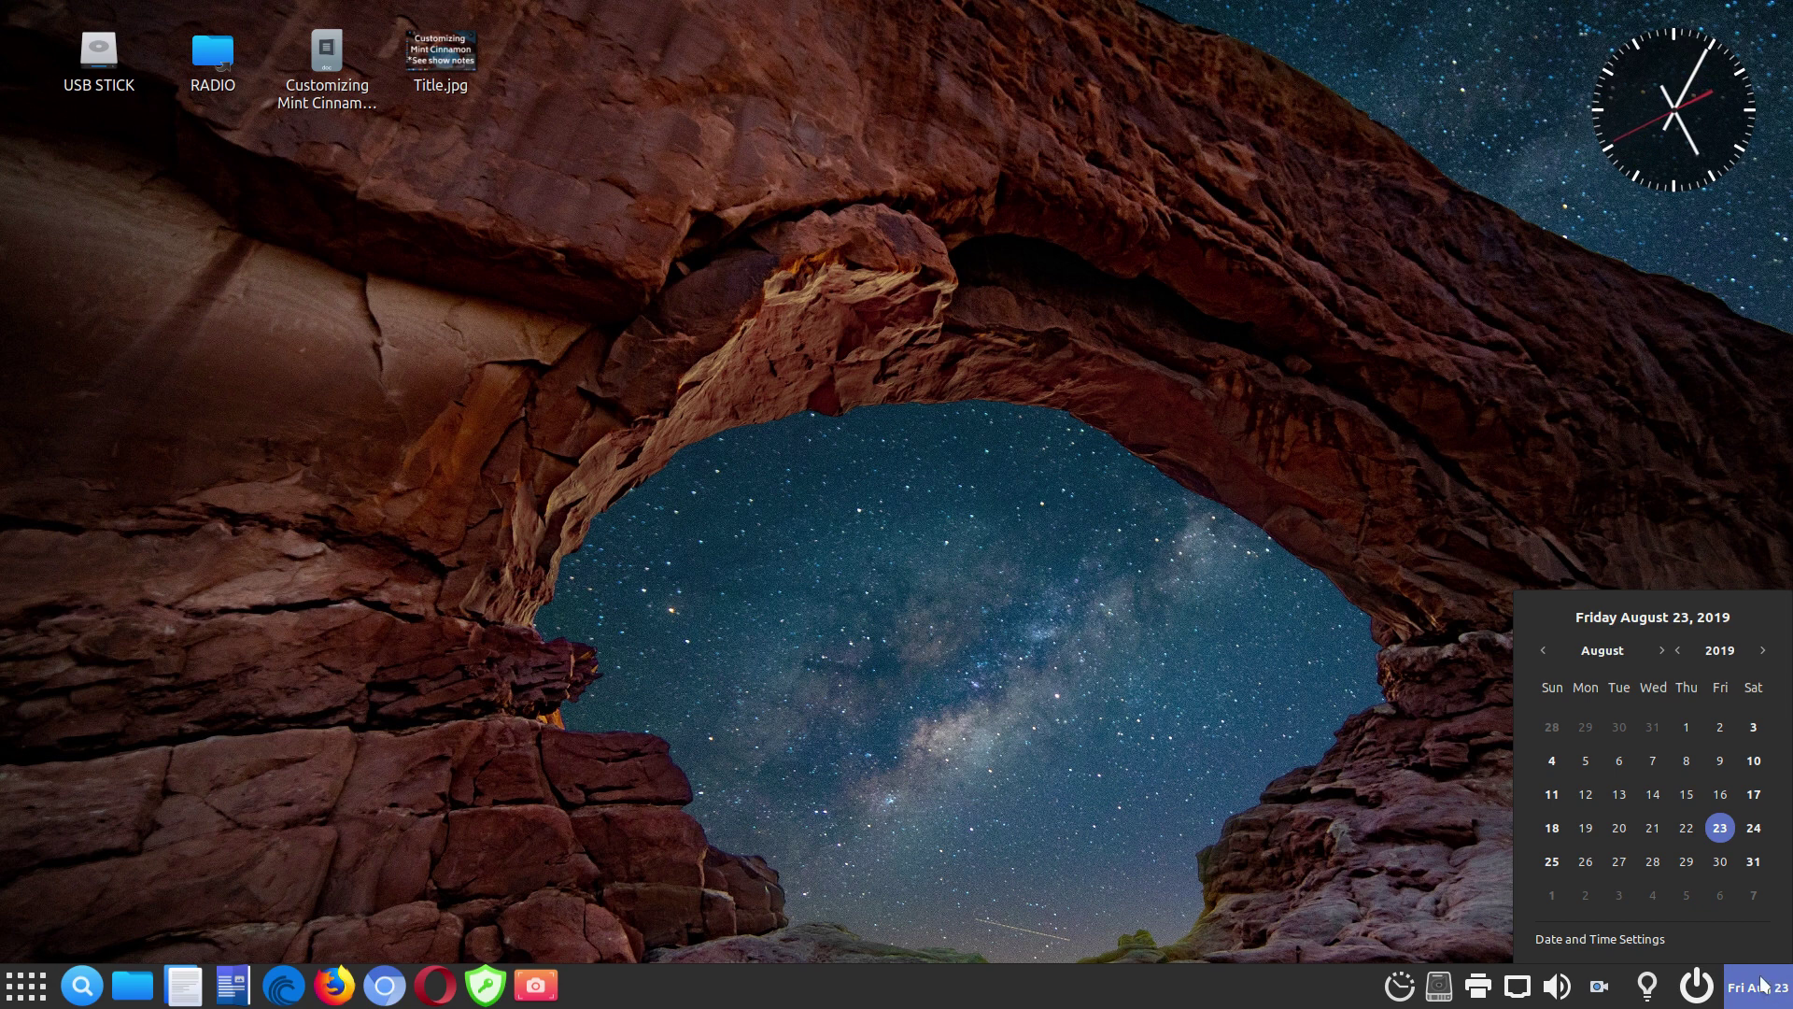
click(1761, 984)
right_click(1761, 983)
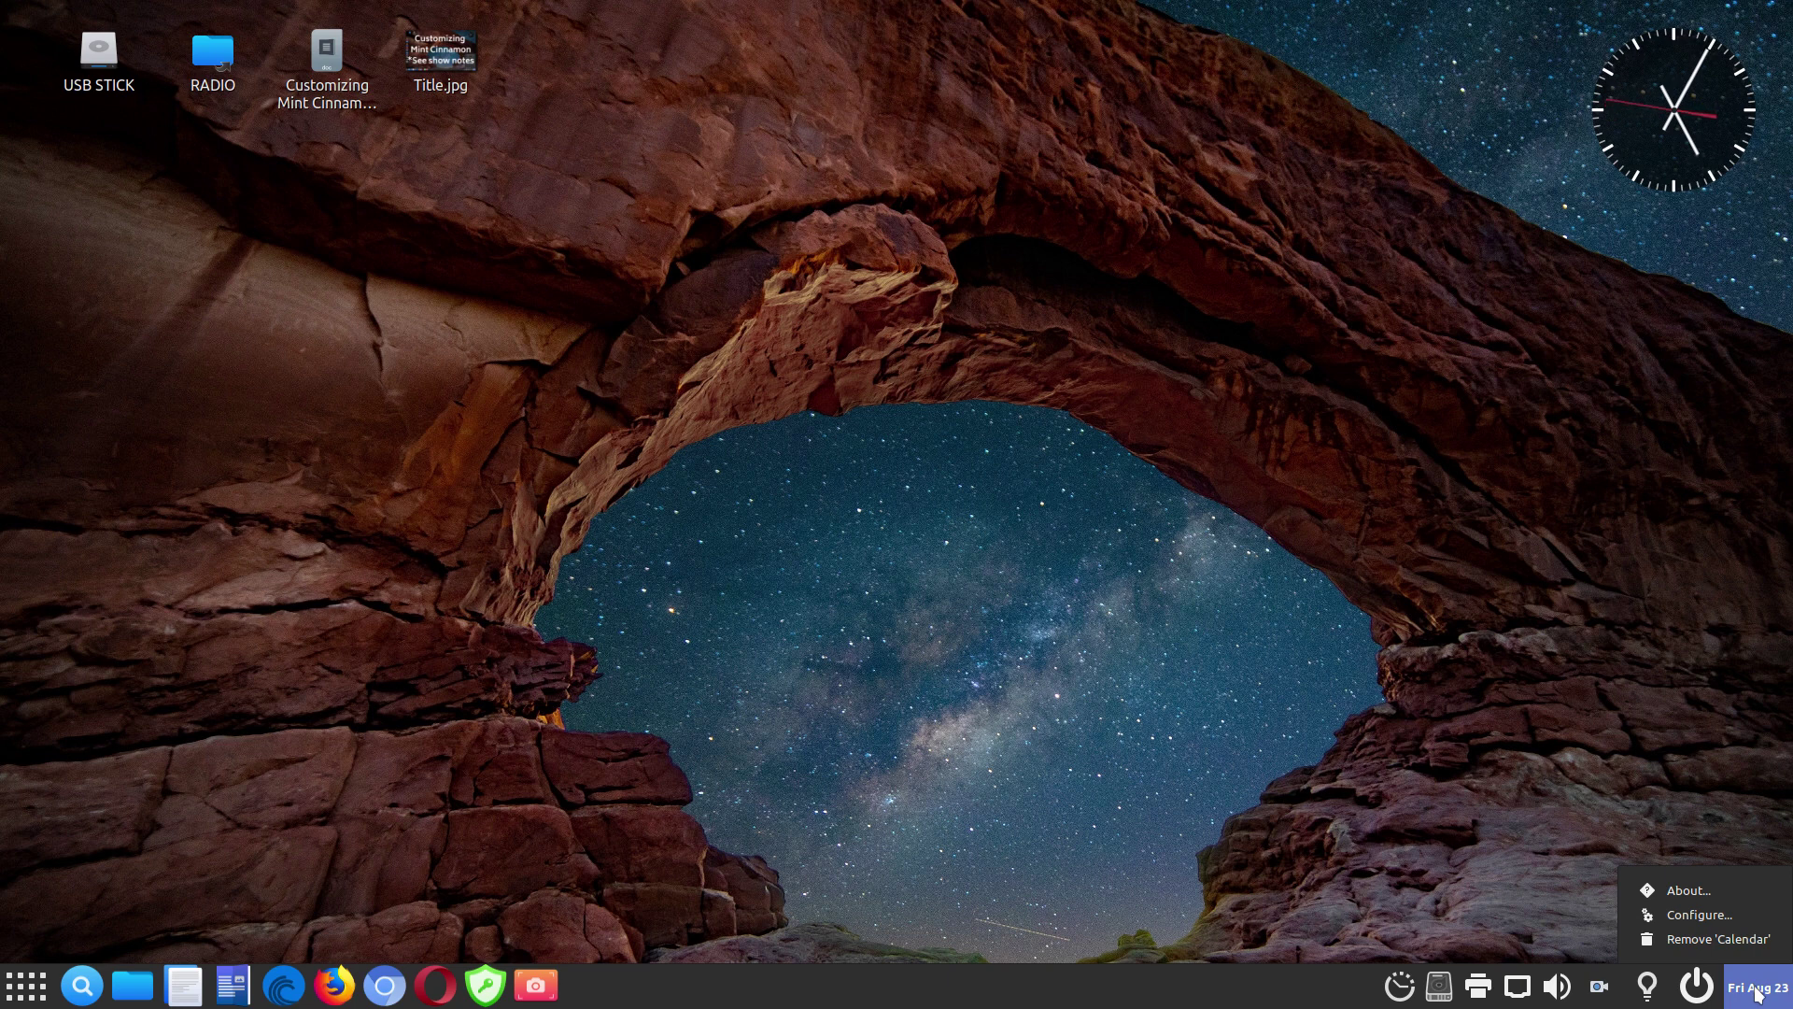
click(1705, 920)
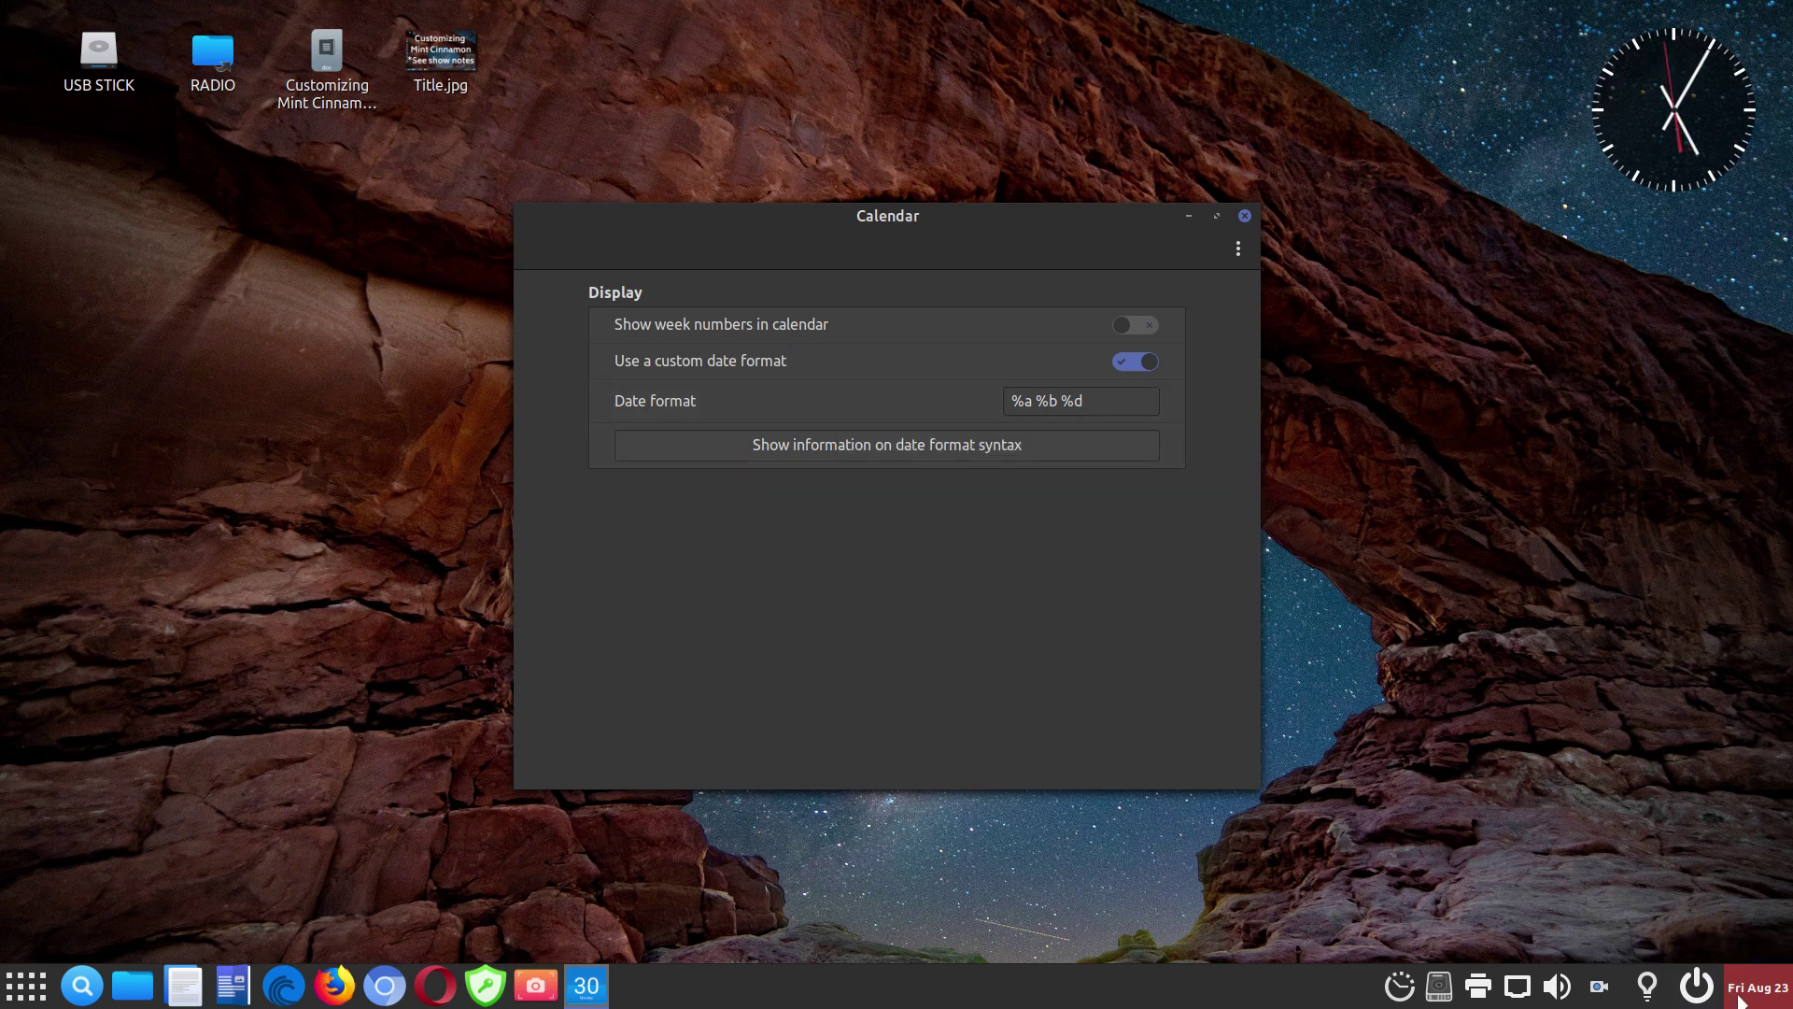
mouse_move(1760, 1001)
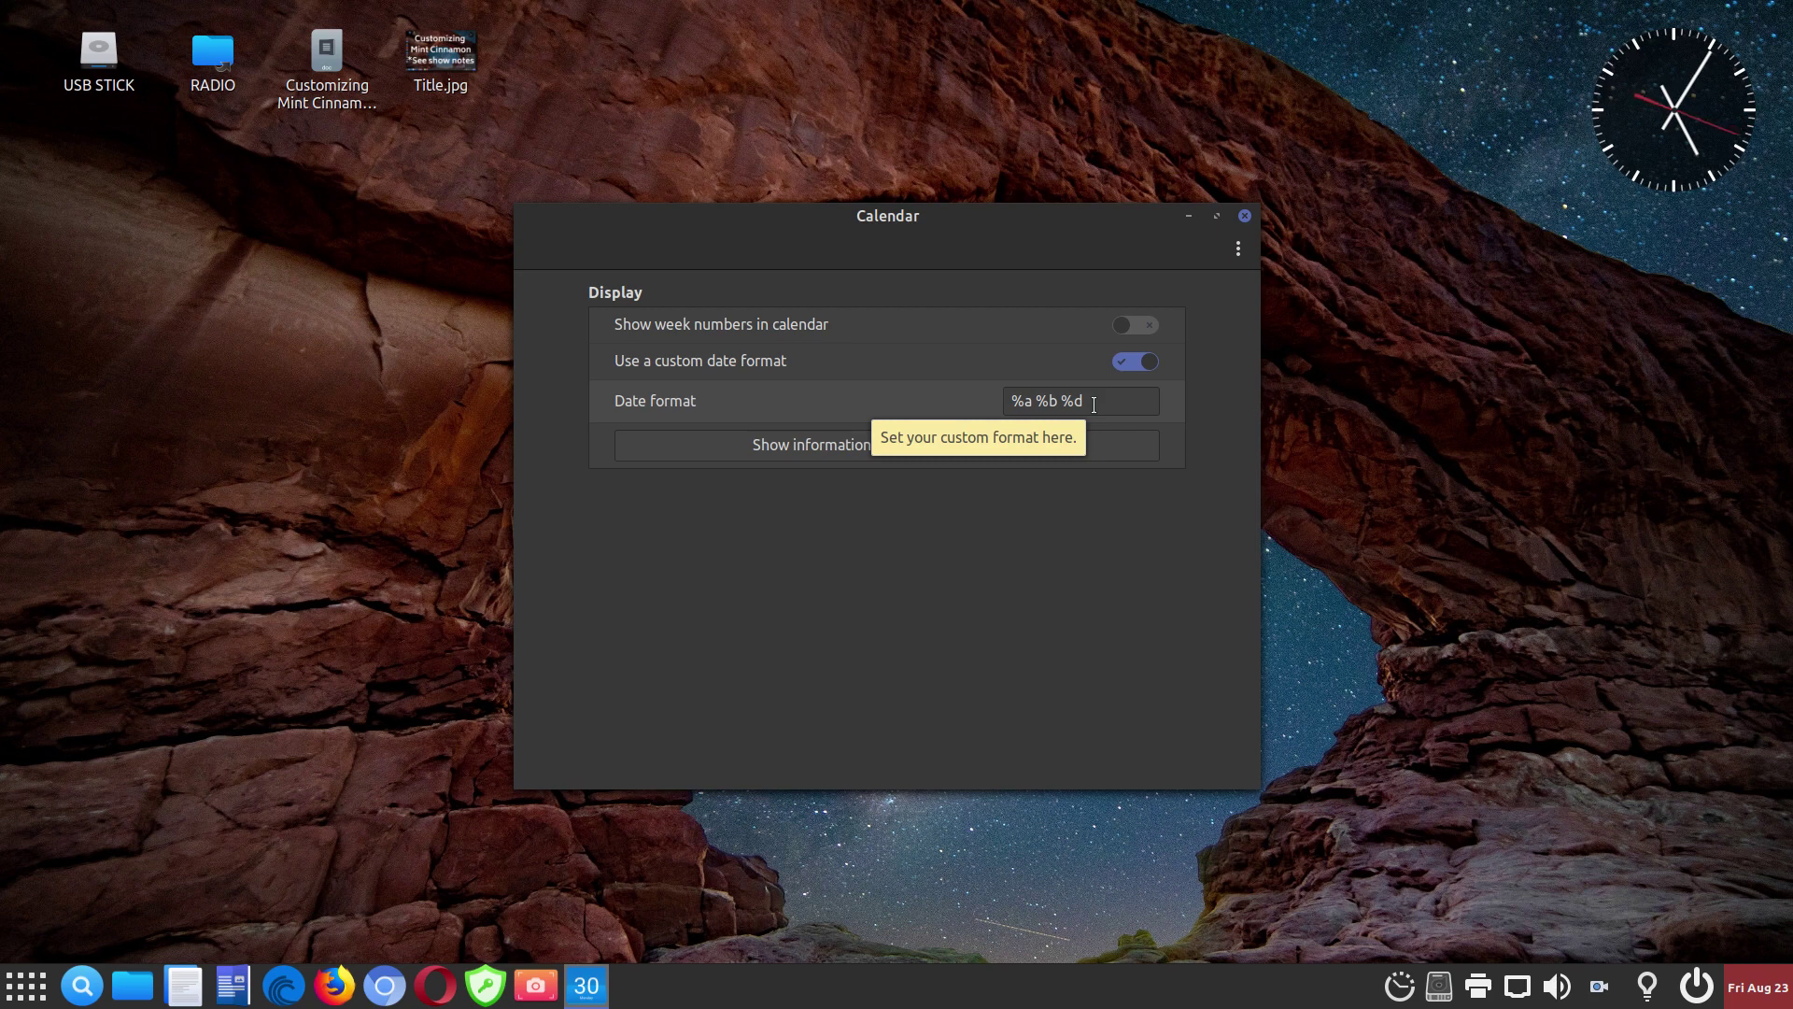
click(1245, 216)
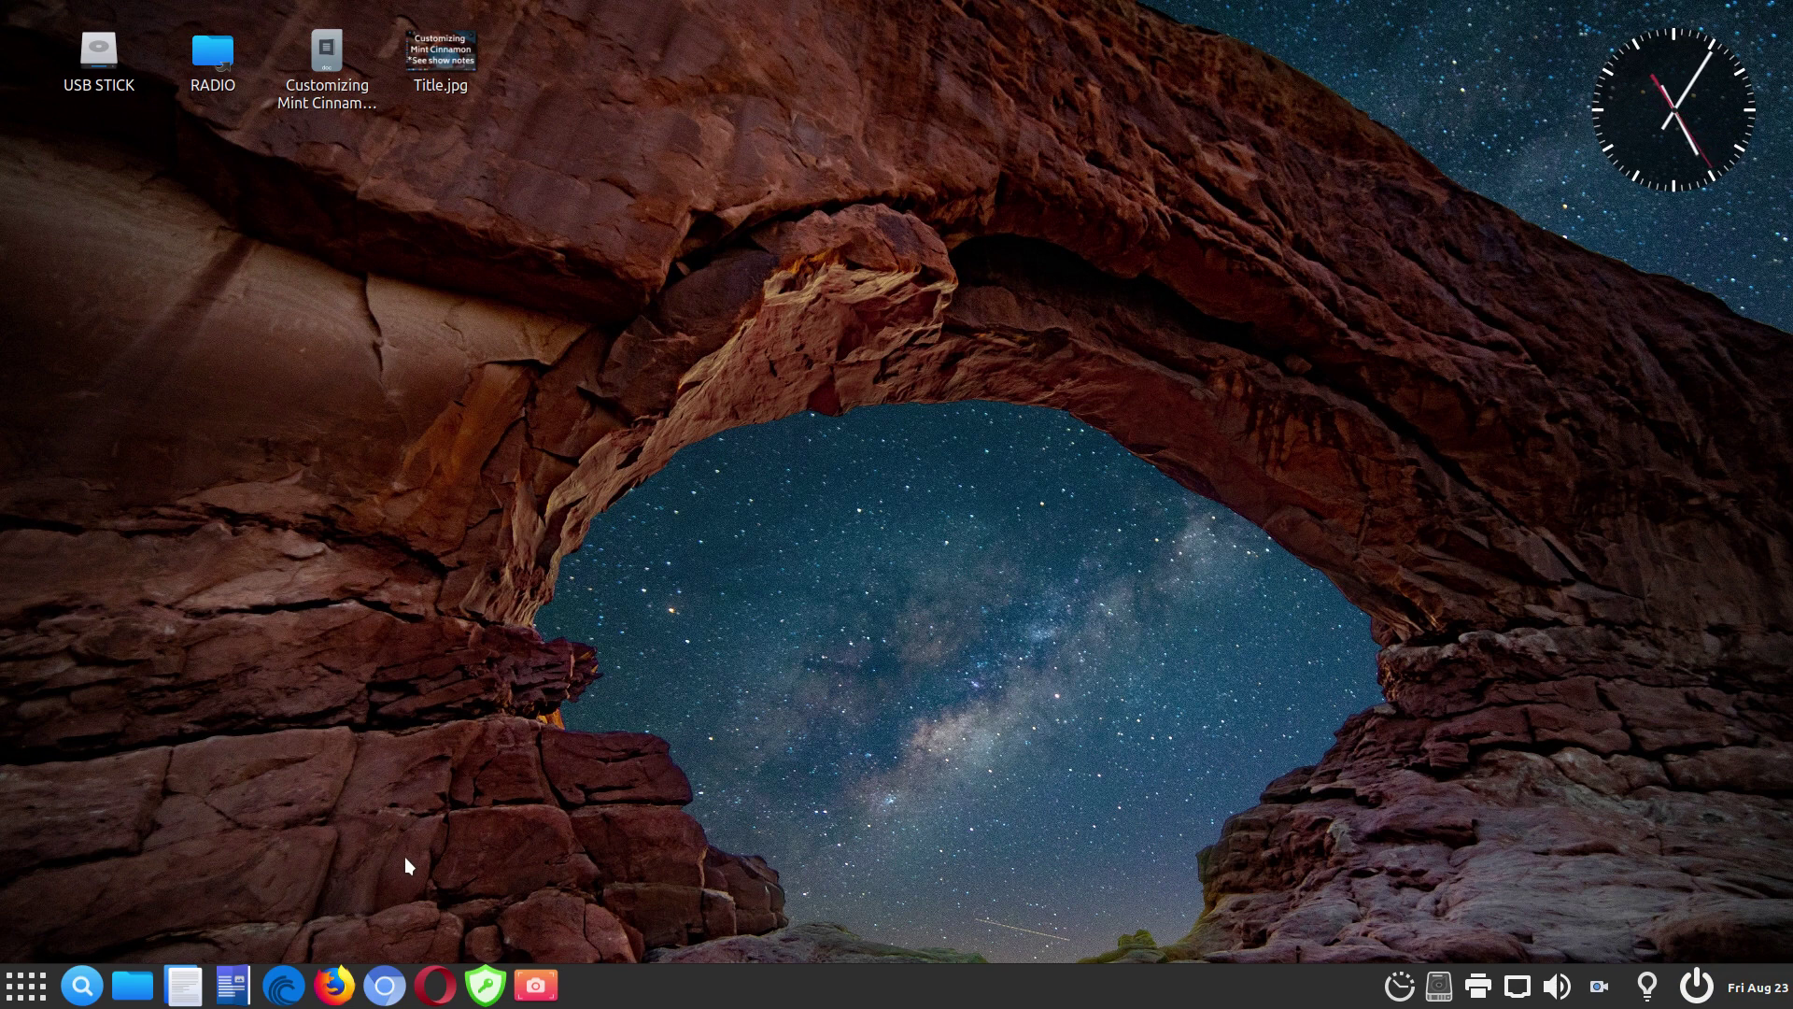
Switch to Workspace 2 and scroll the Writer show notes down to the applets and desklet.
key(ctrl+alt+Right)
key(ctrl+alt+Left)
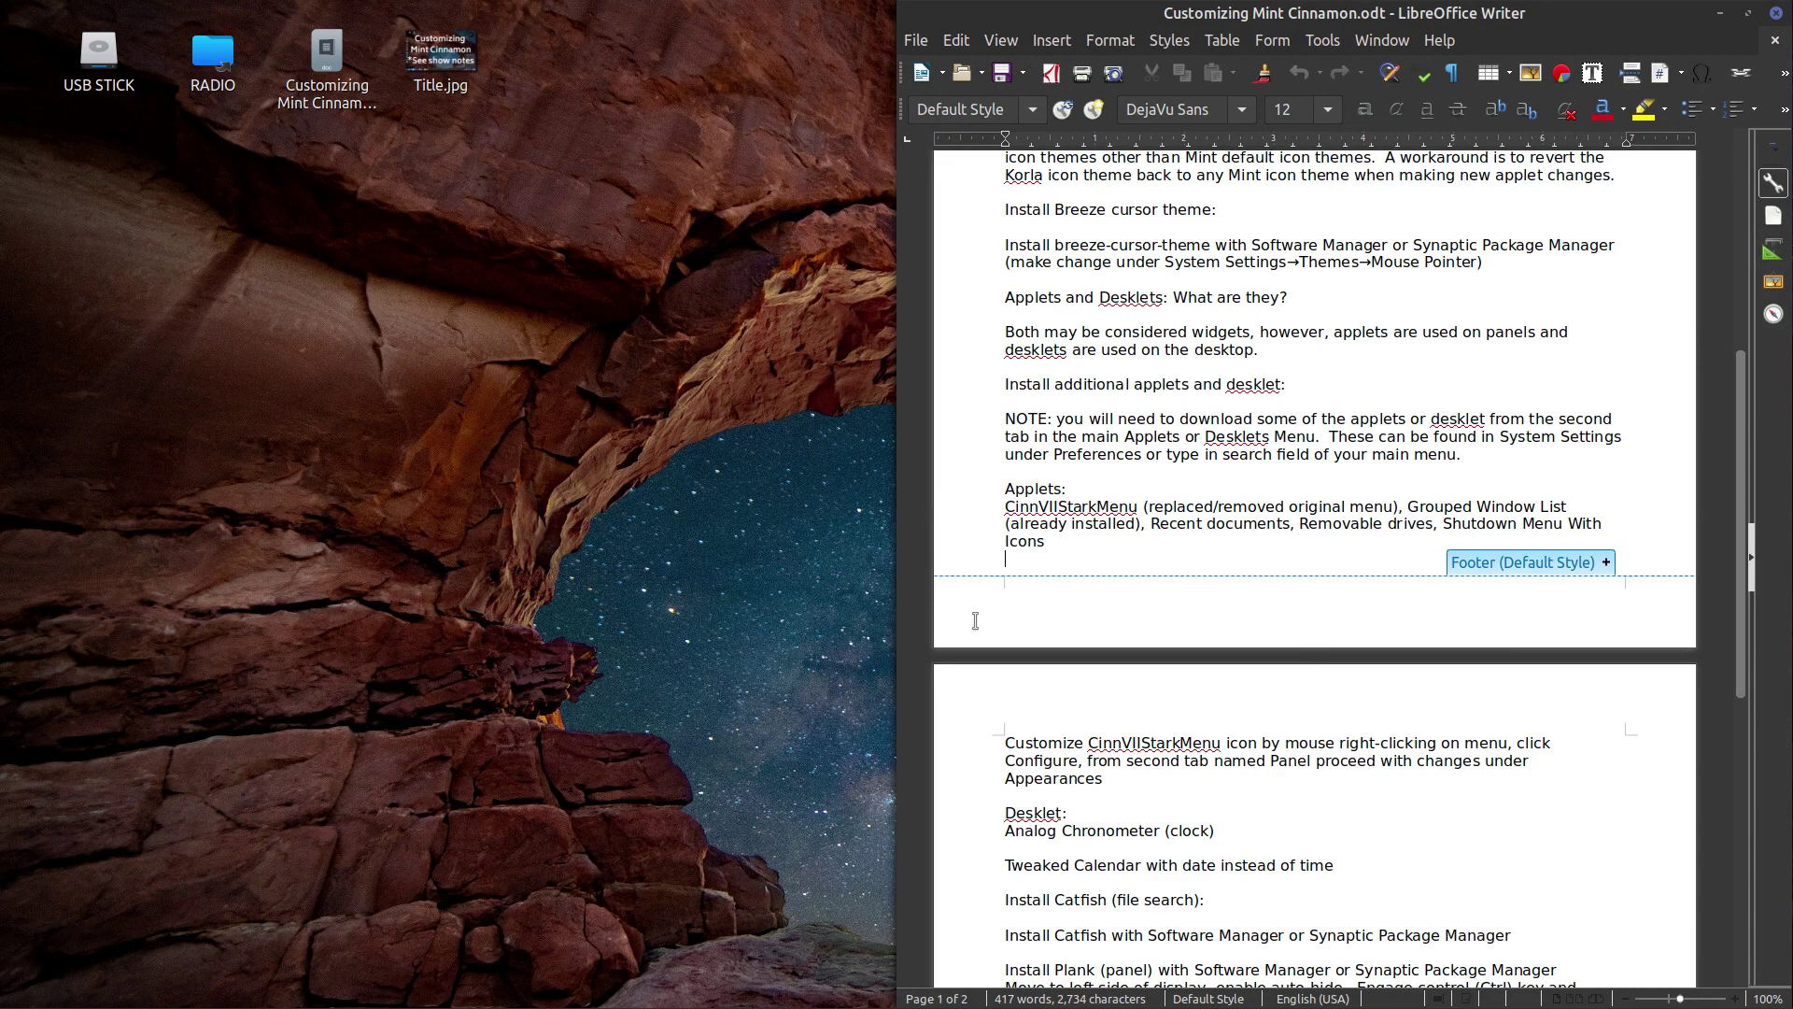
scroll(1098, 677, down, 3)
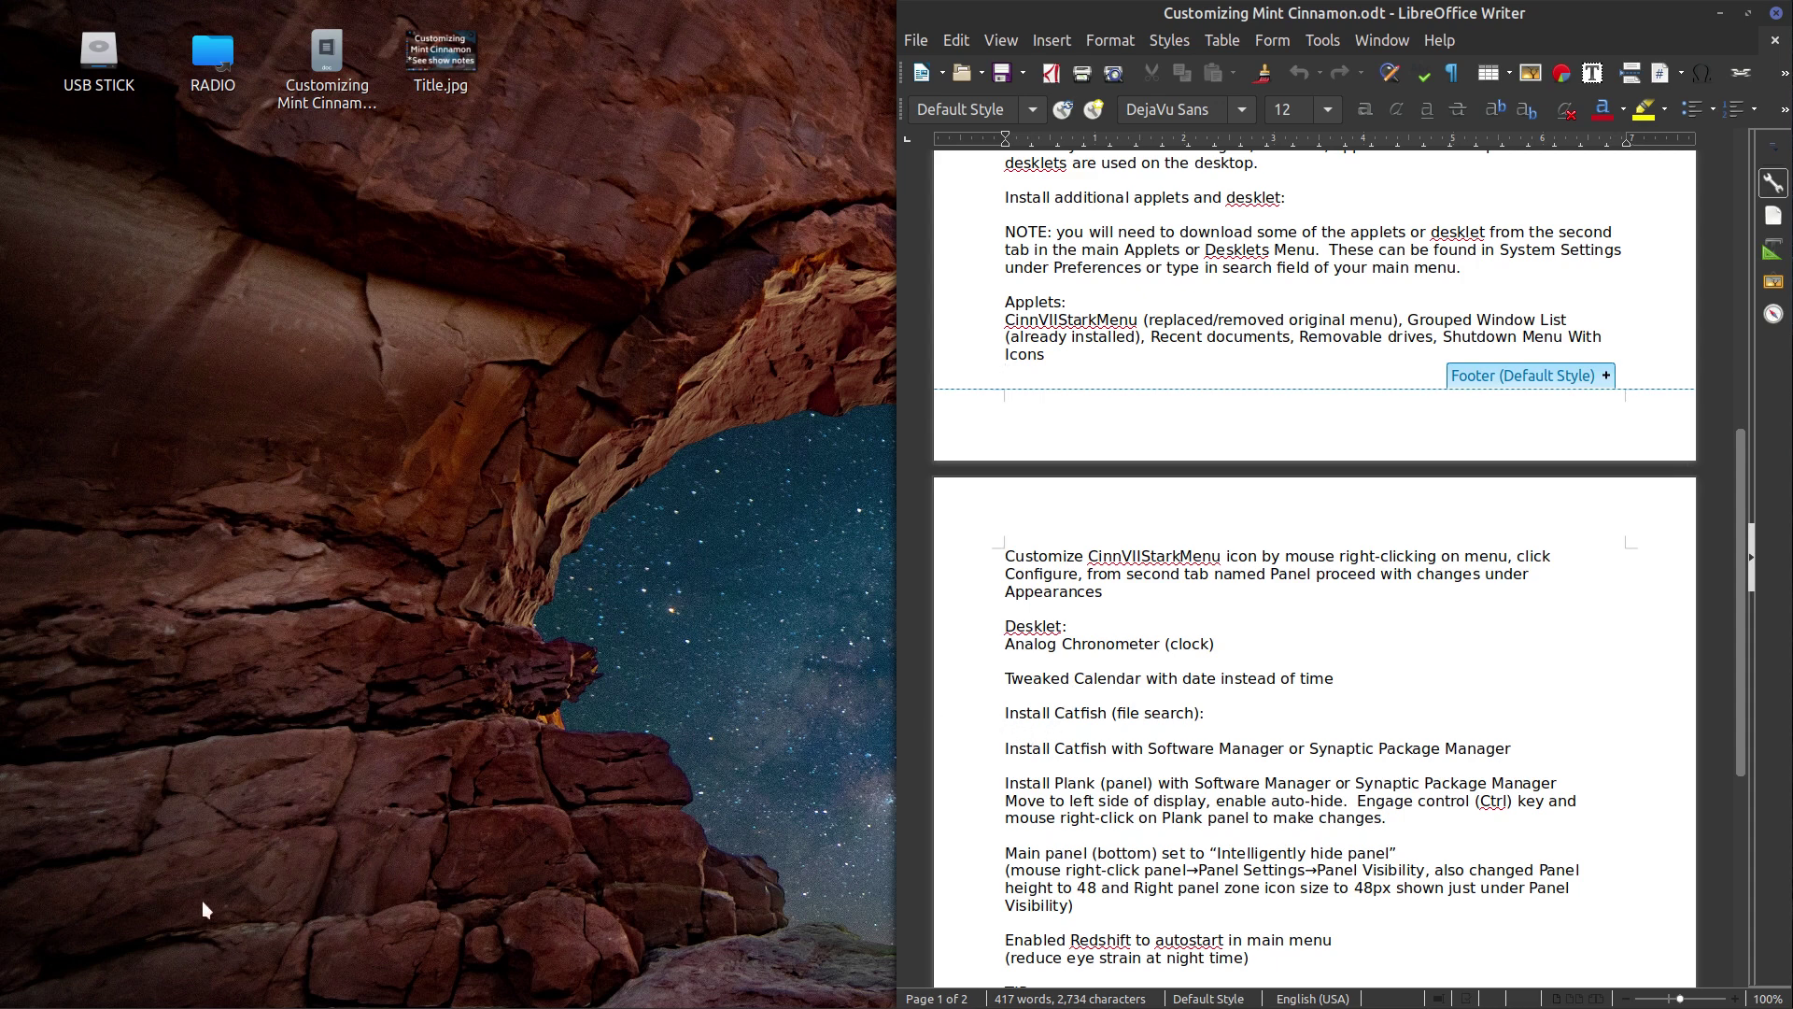
Open Catfish File Search from the panel's search icon, then close it.
mouse_move(82, 992)
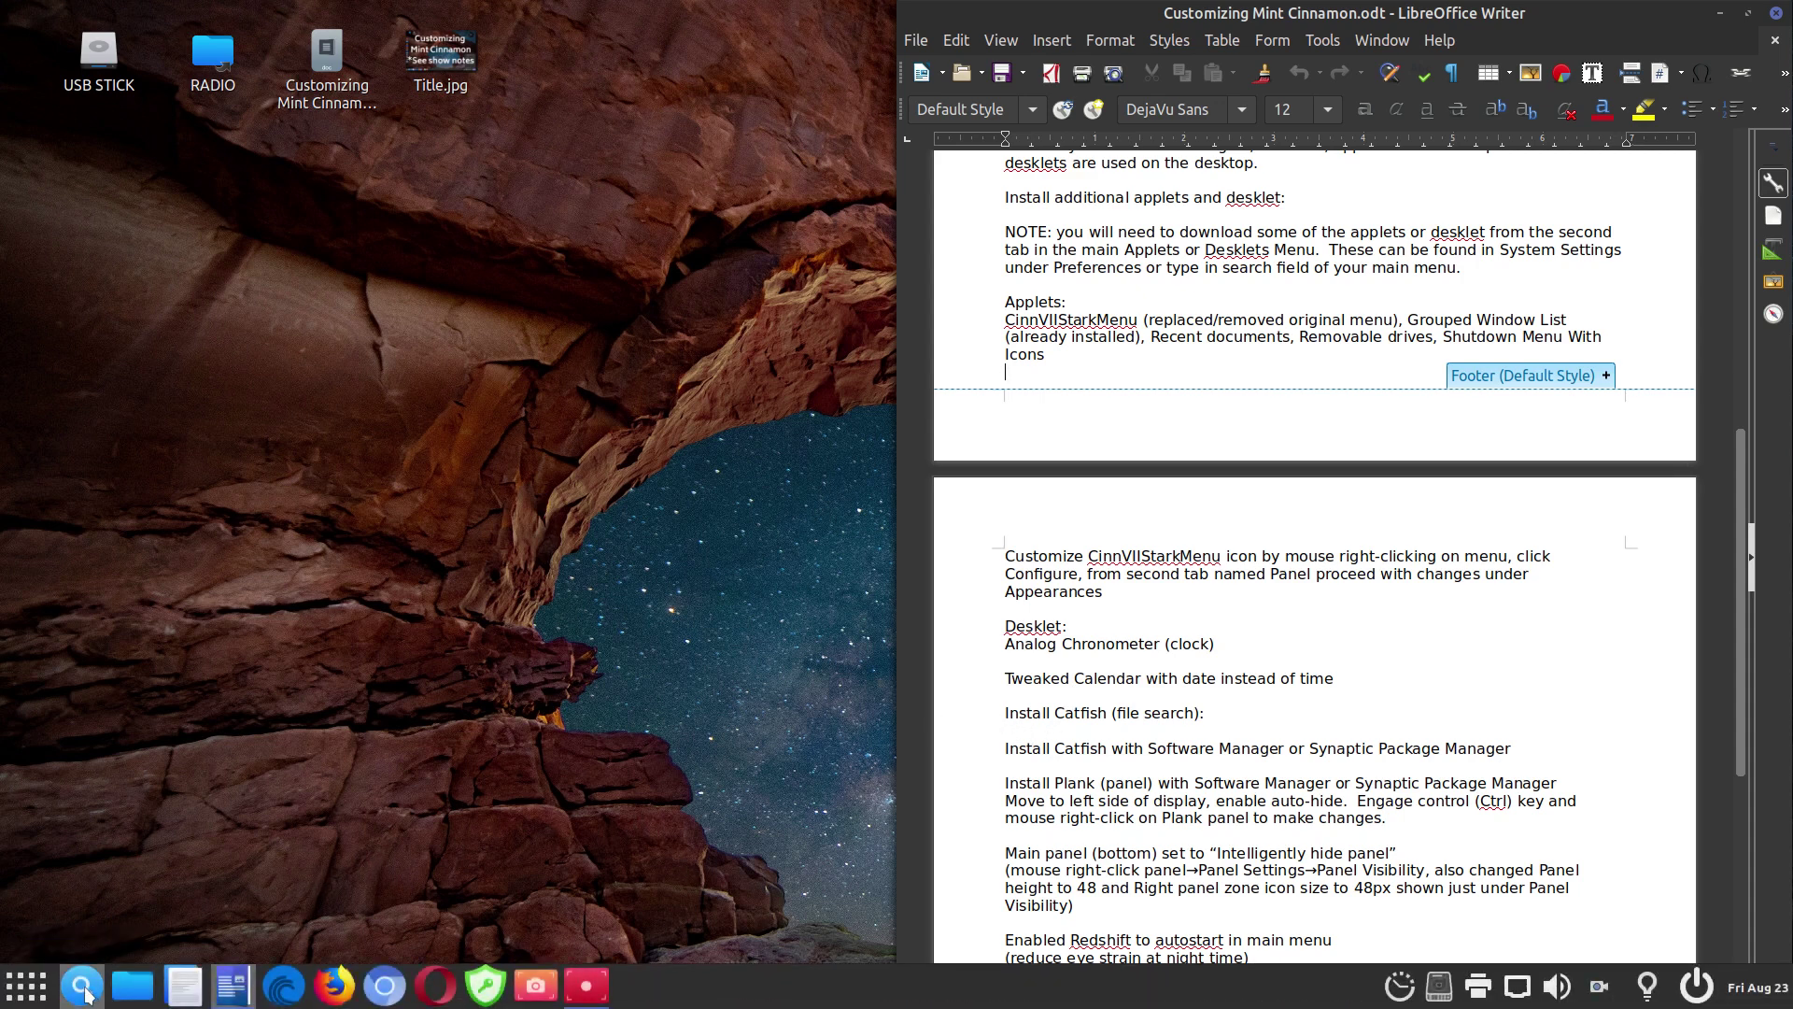
click(82, 992)
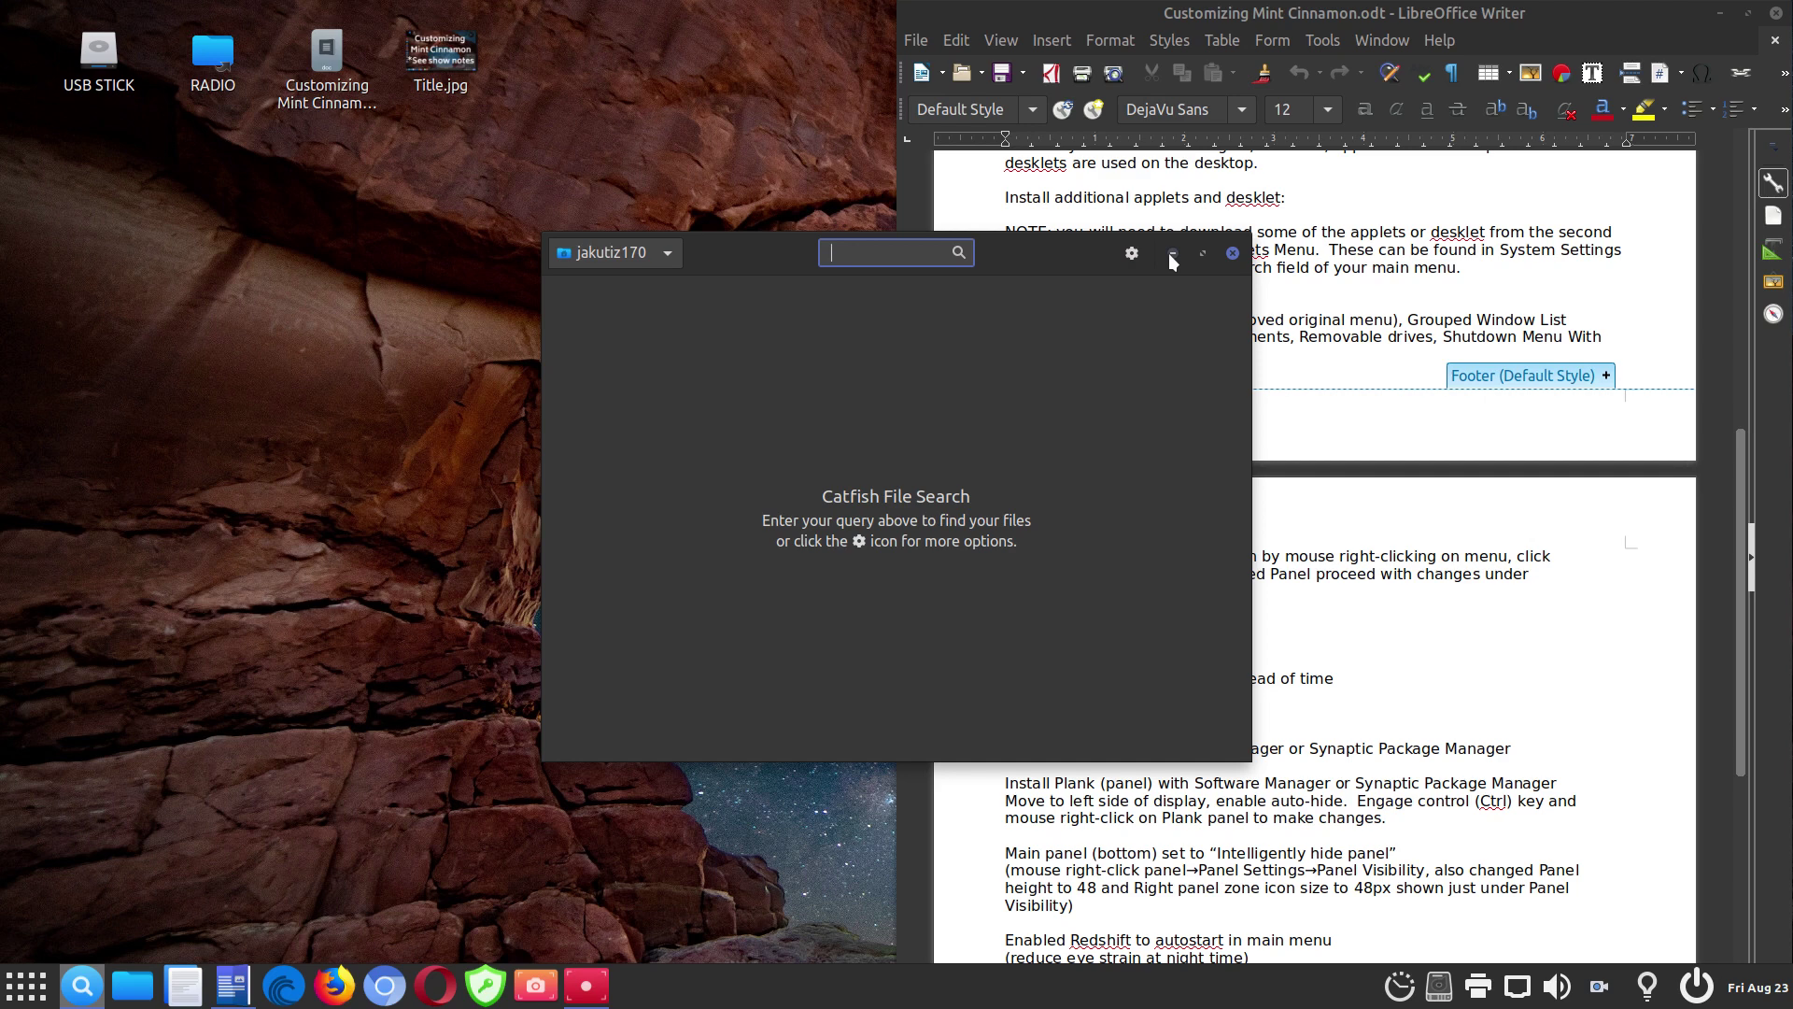
click(1233, 253)
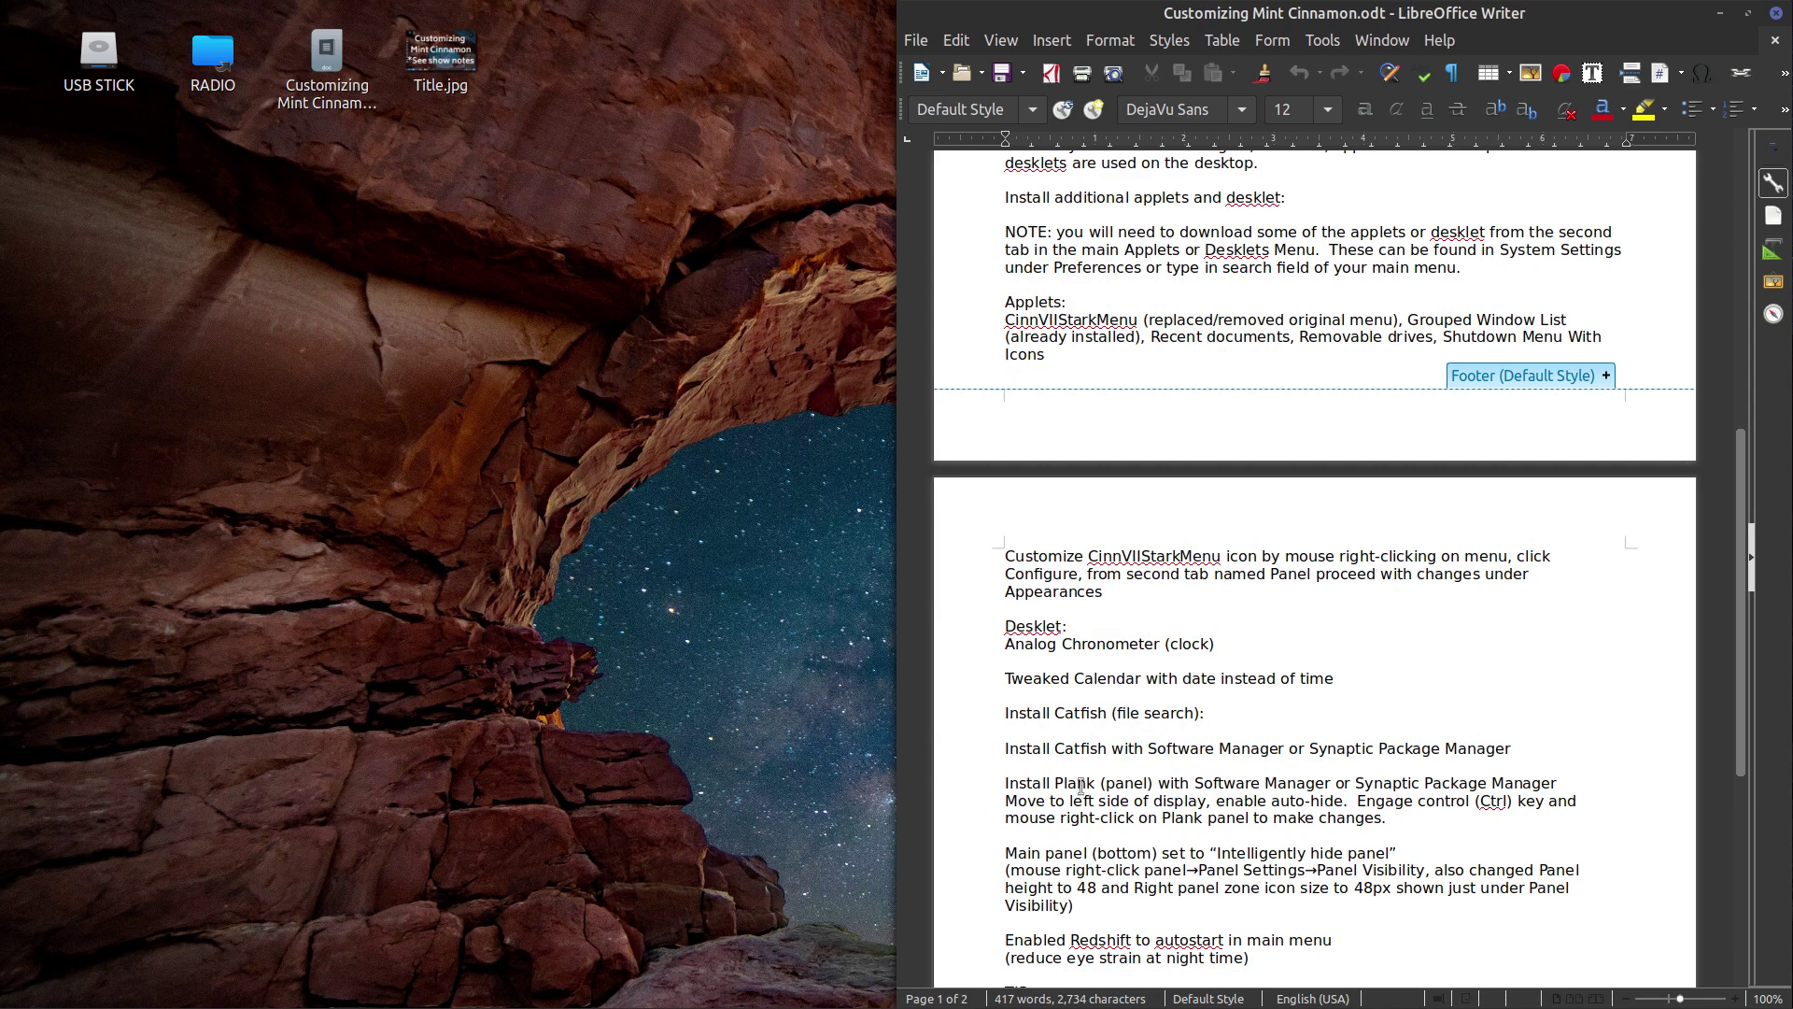
Empty the Trash from the left-edge Plank dock and confirm the prompt.
mouse_move(4, 542)
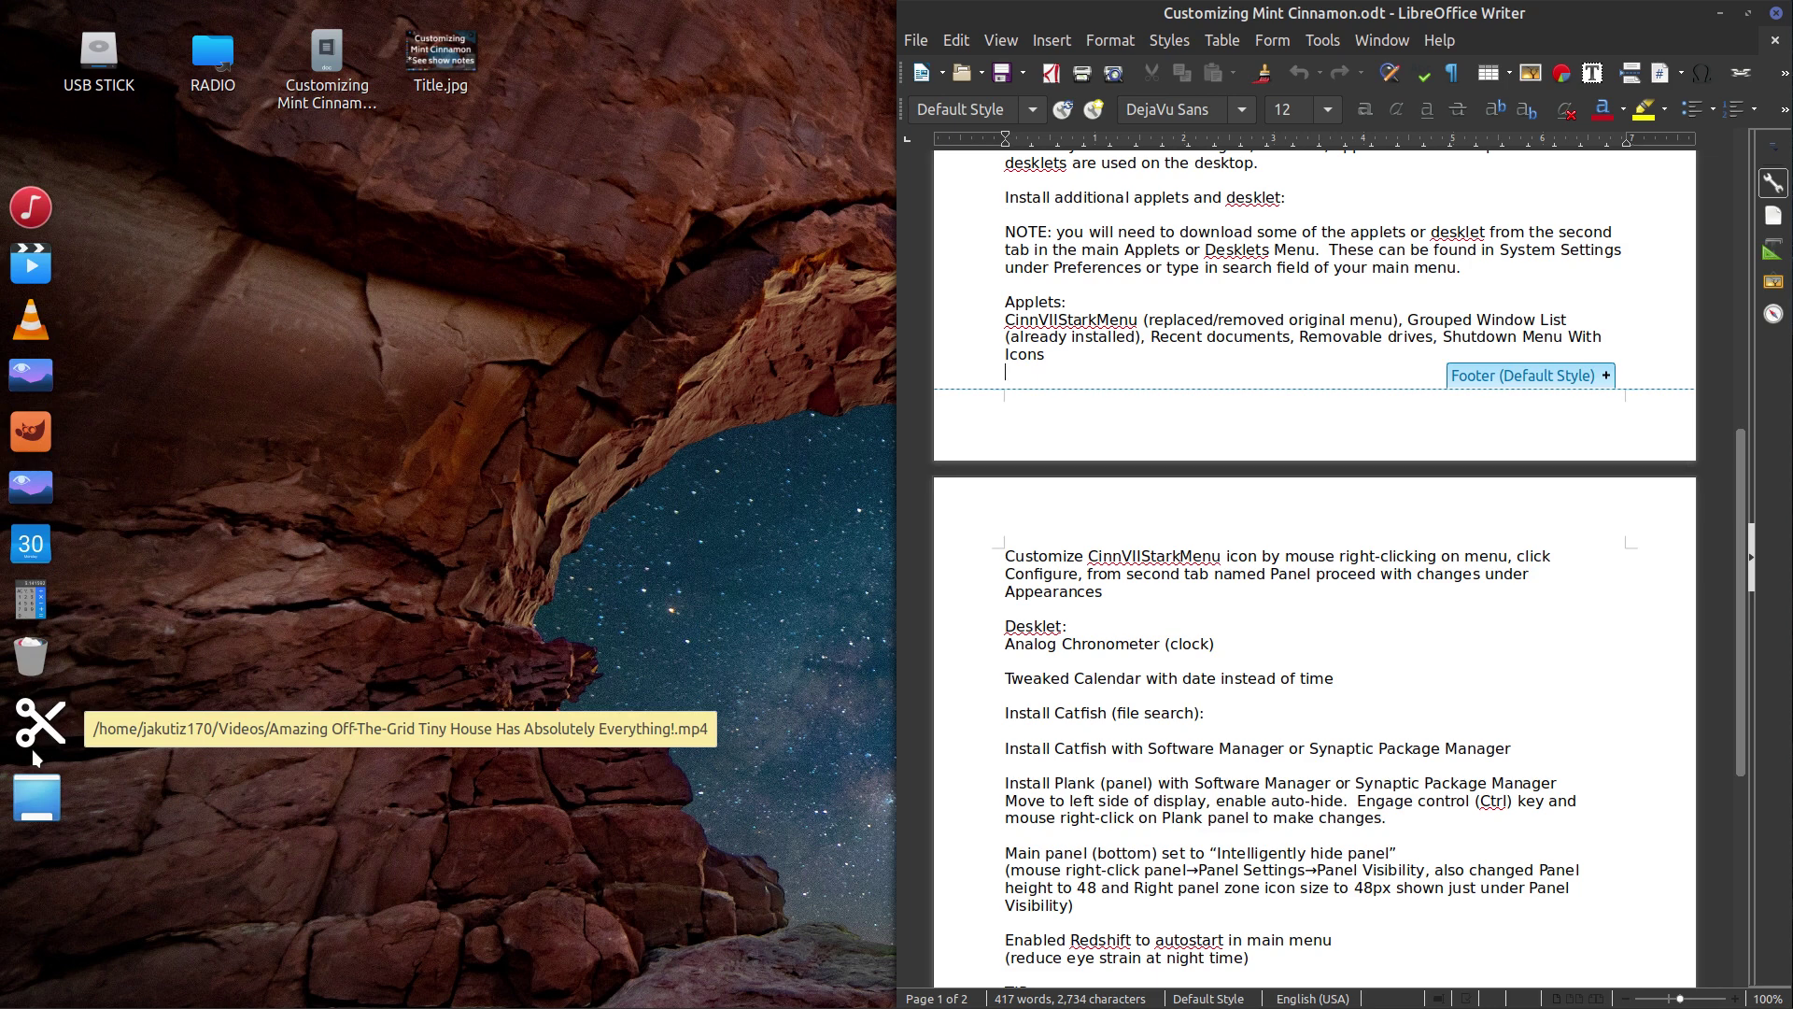
right_click(35, 673)
click(108, 712)
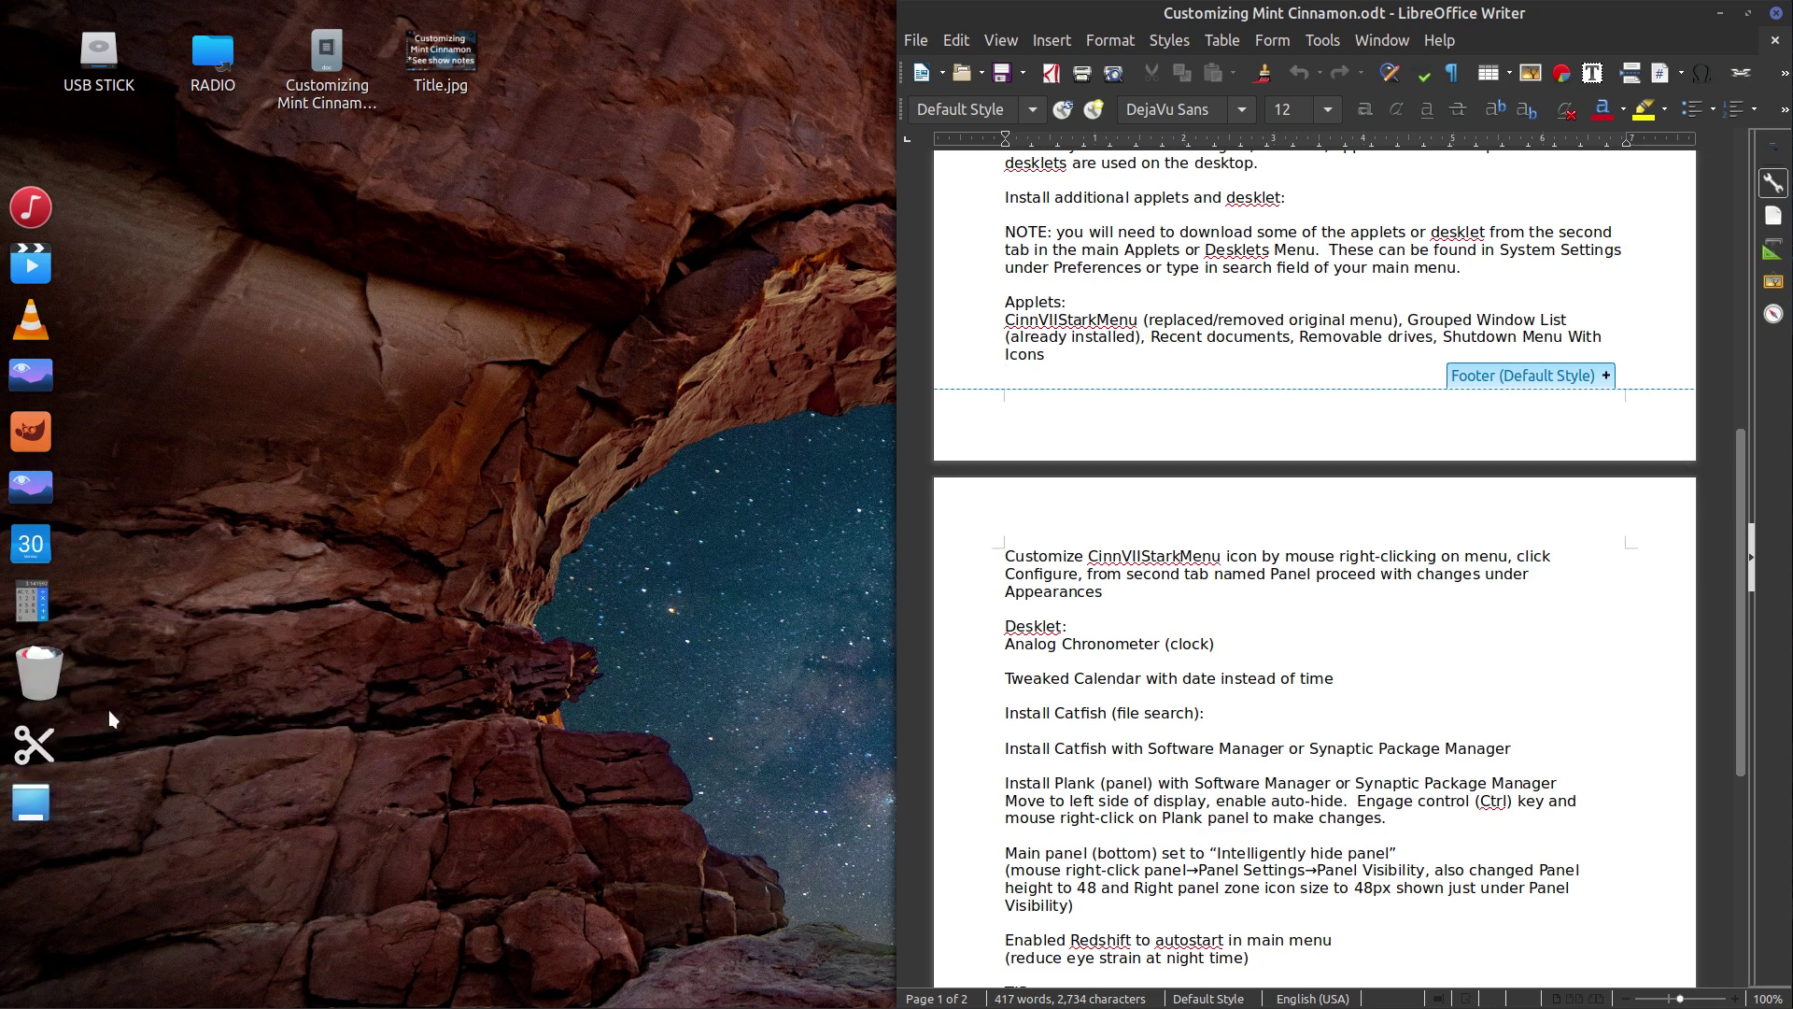
click(956, 558)
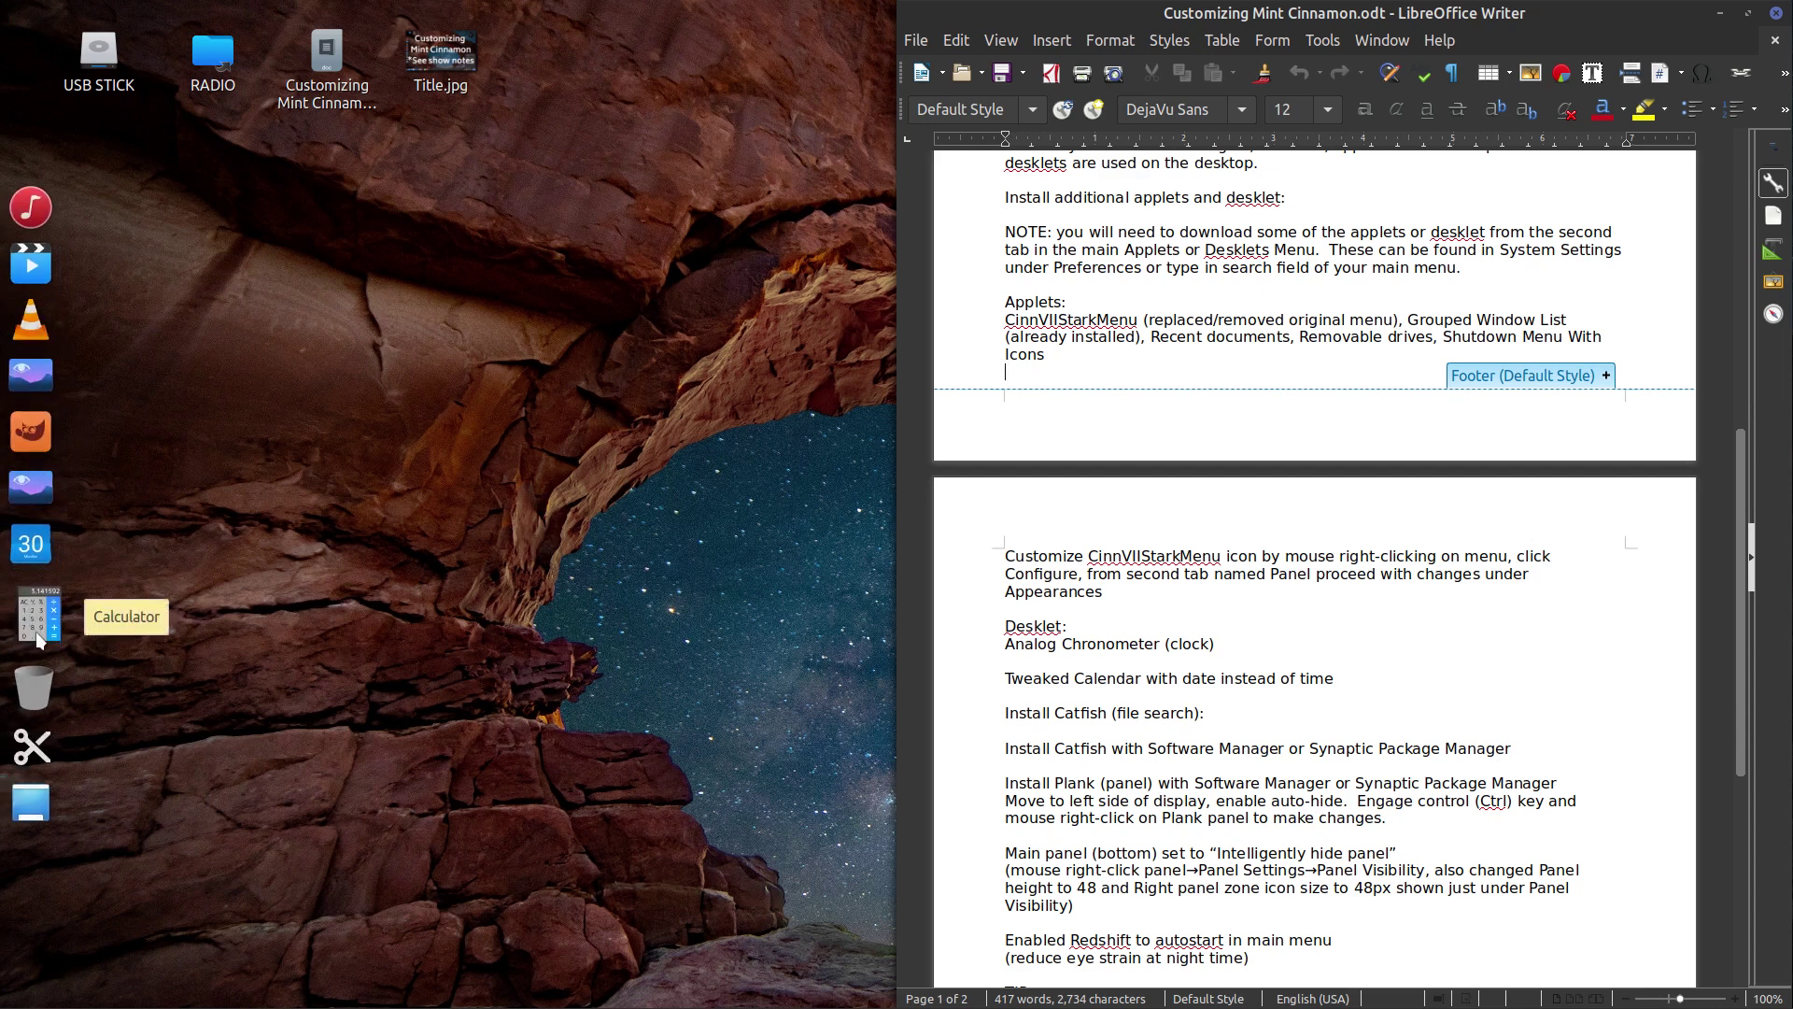
mouse_move(187, 1004)
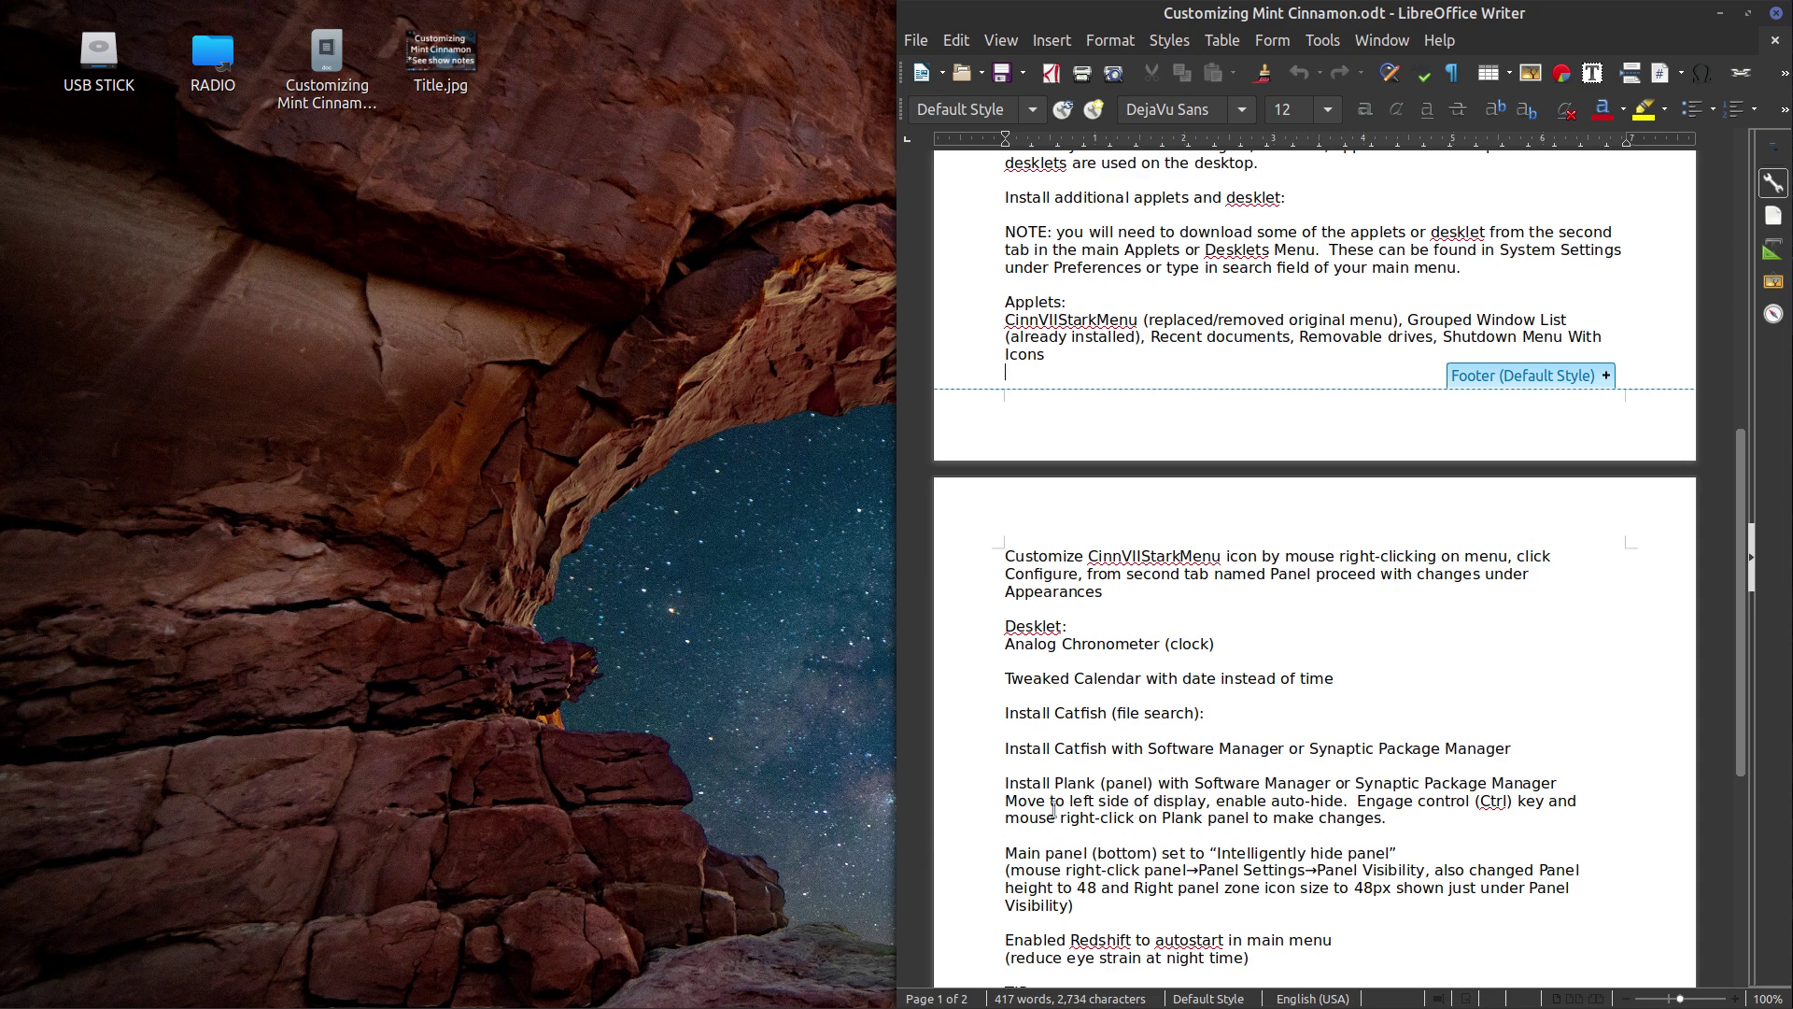
mouse_move(3, 661)
mouse_move(818, 997)
mouse_move(740, 1002)
mouse_move(1516, 990)
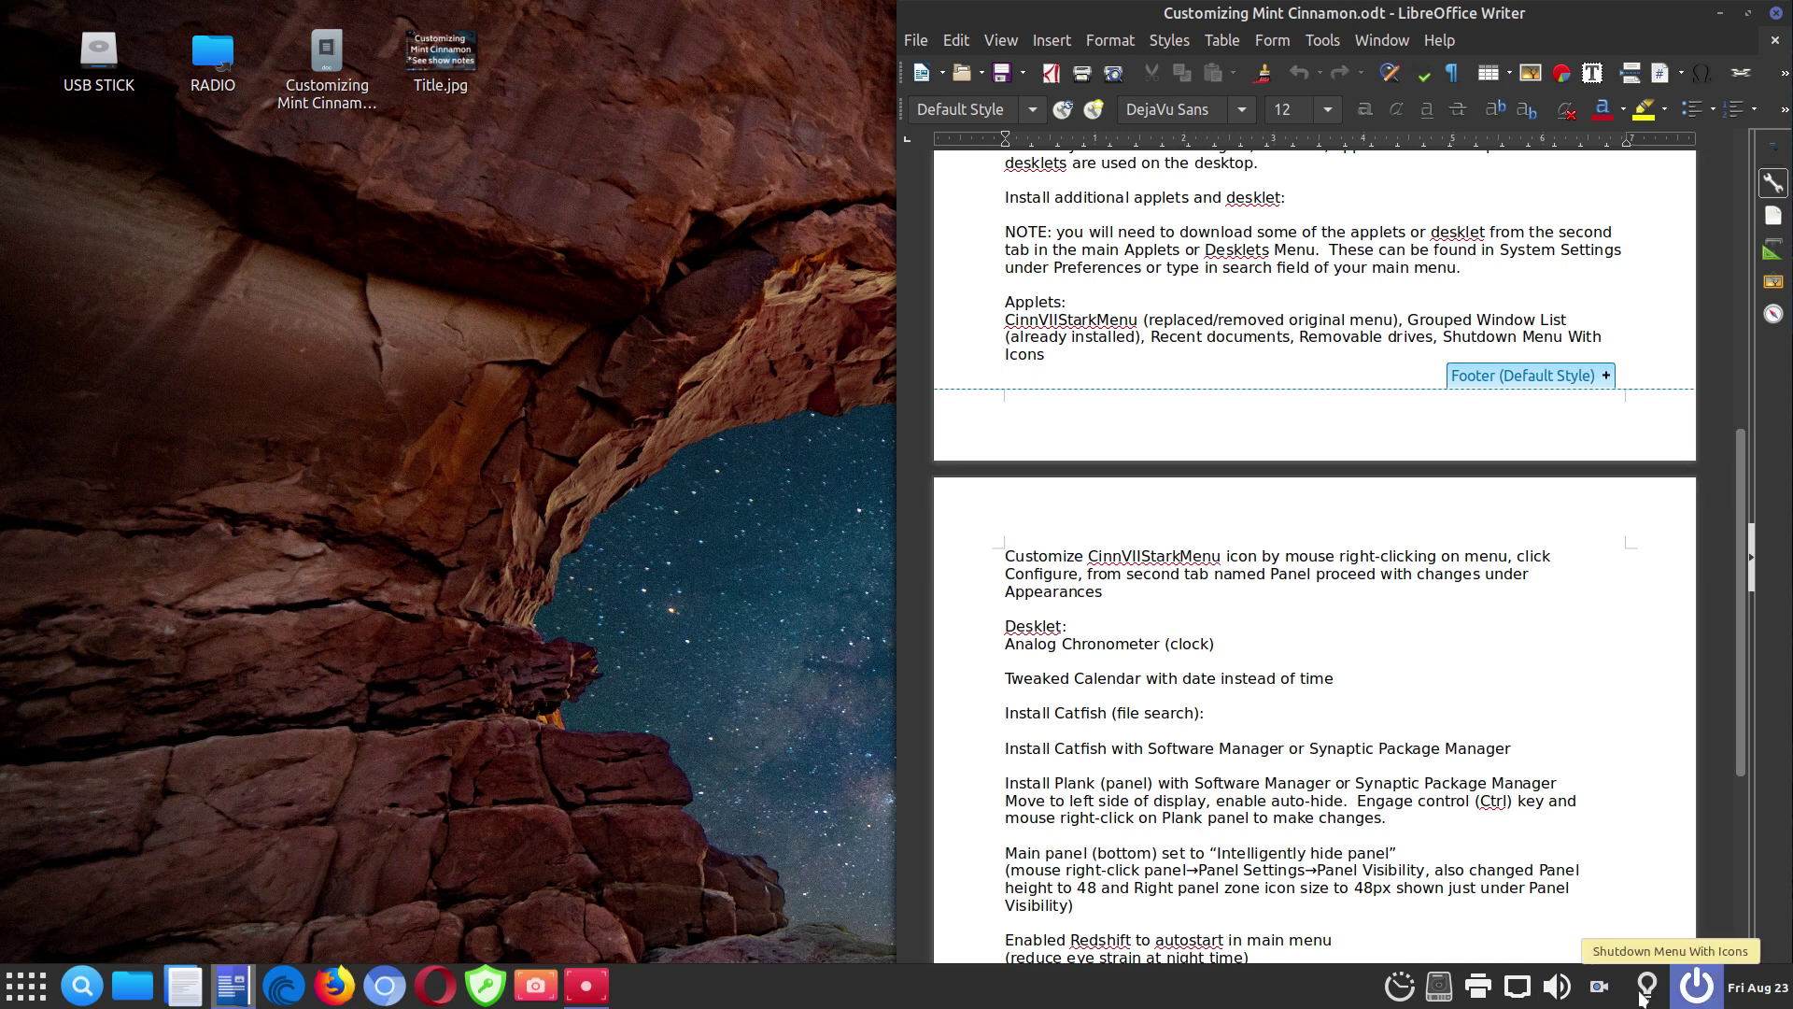
scroll(1606, 935, down, 3)
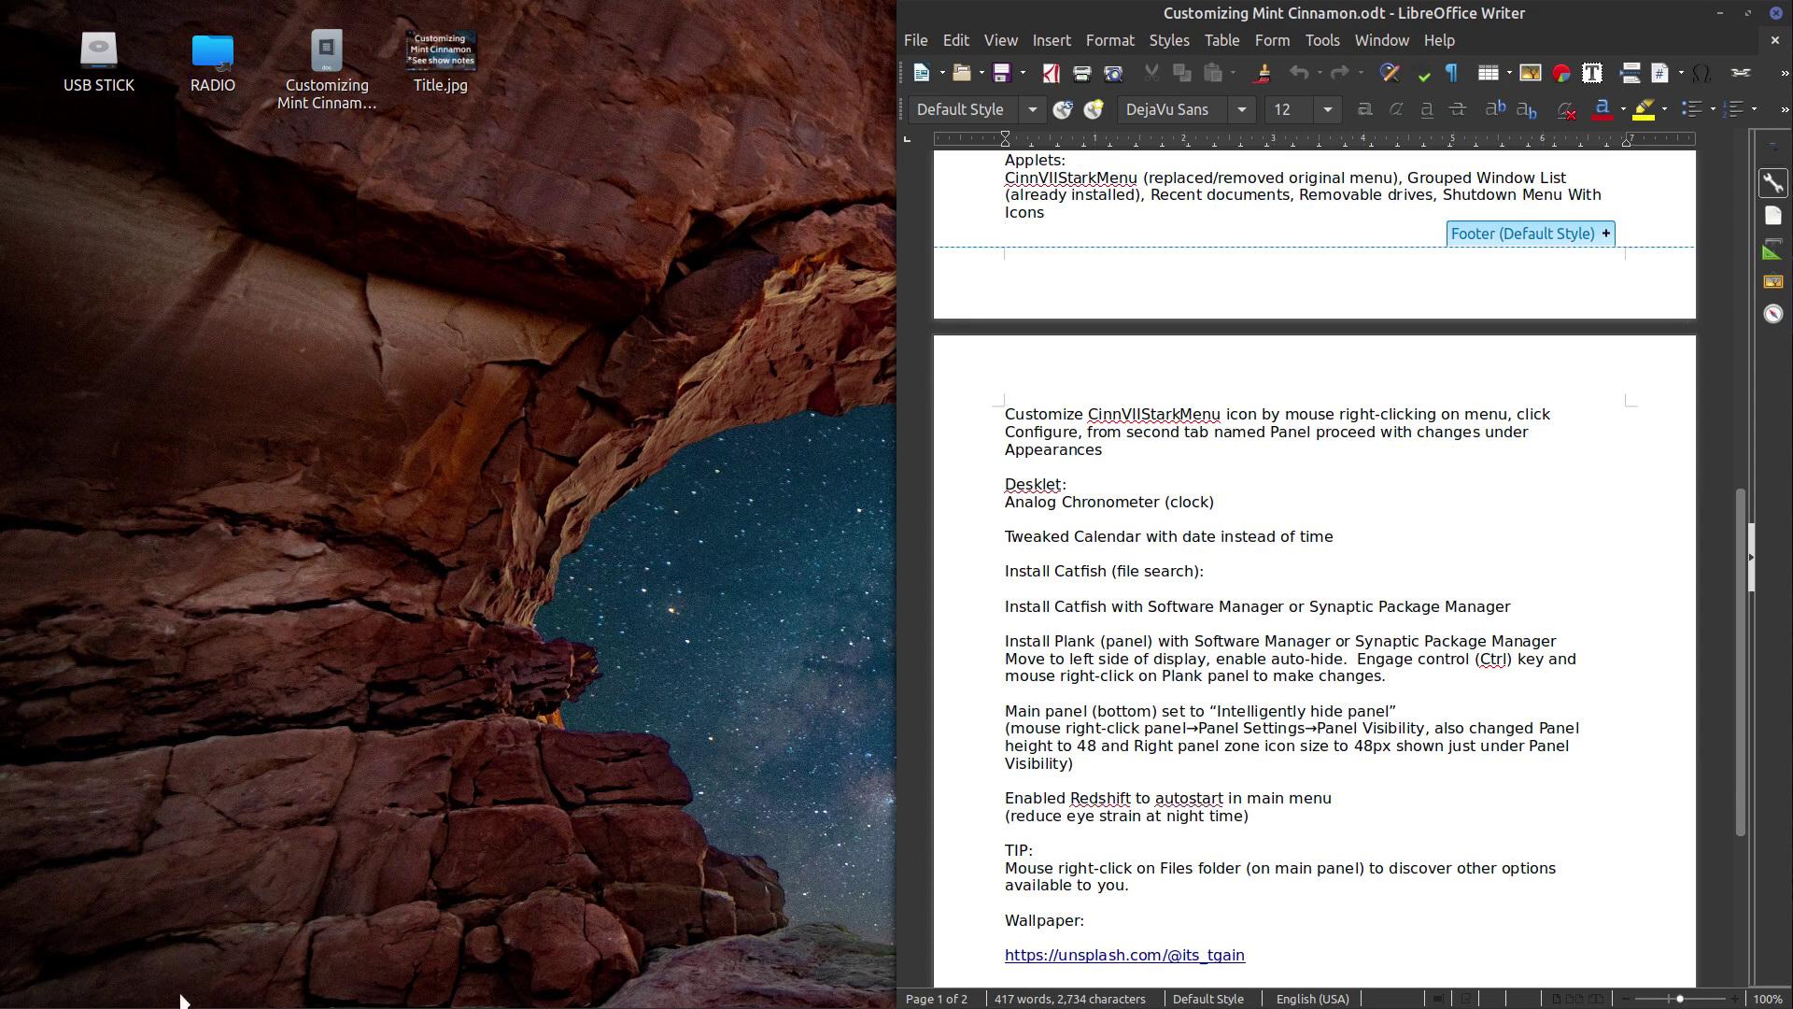
mouse_move(182, 1000)
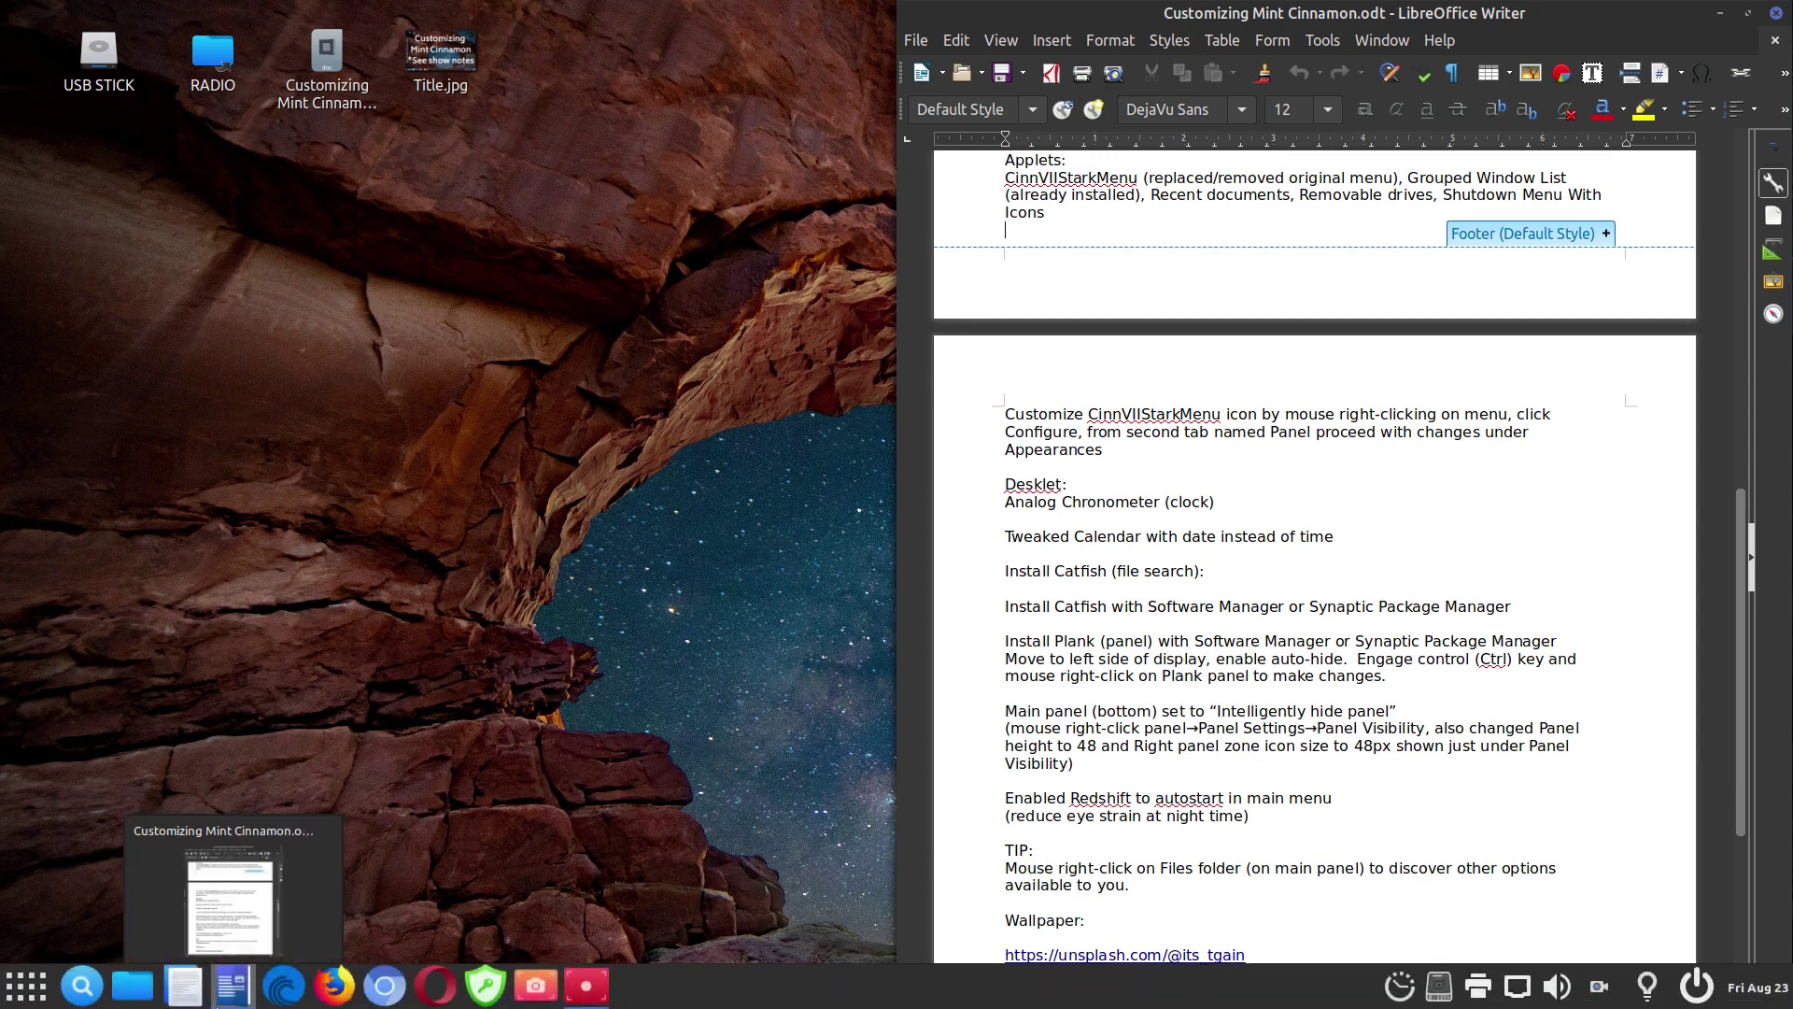
right_click(132, 991)
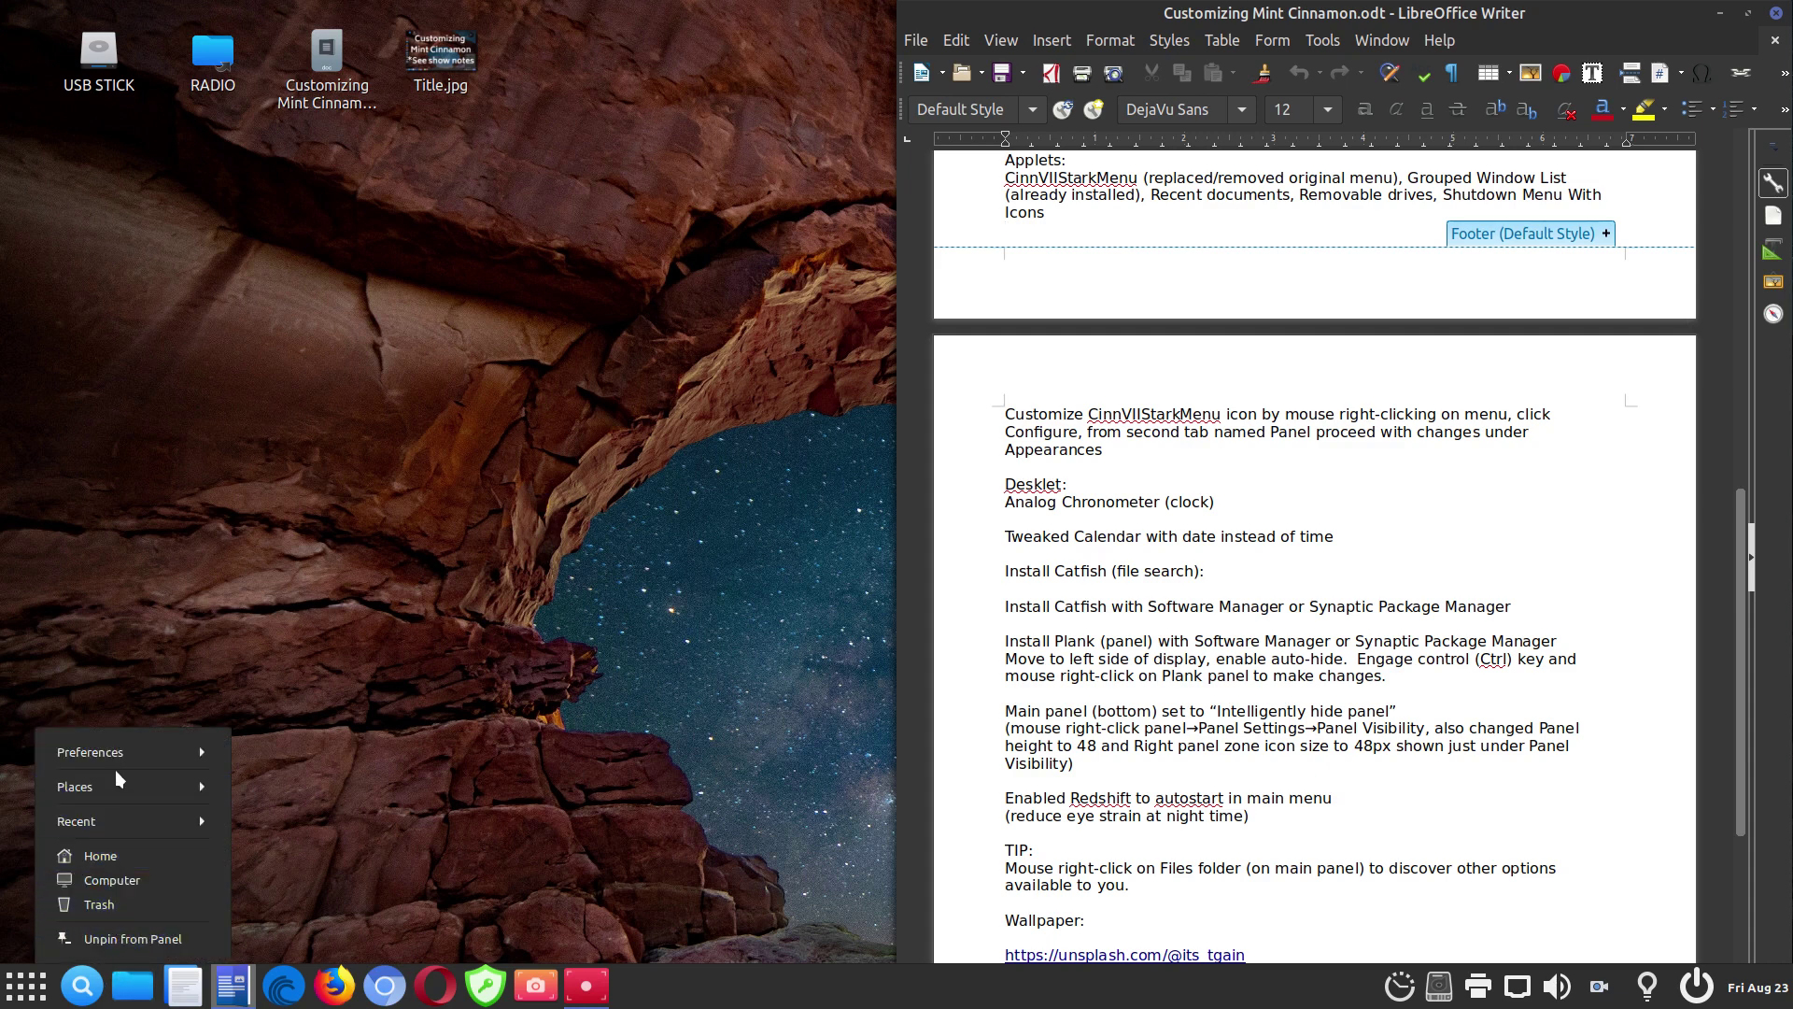
click(189, 753)
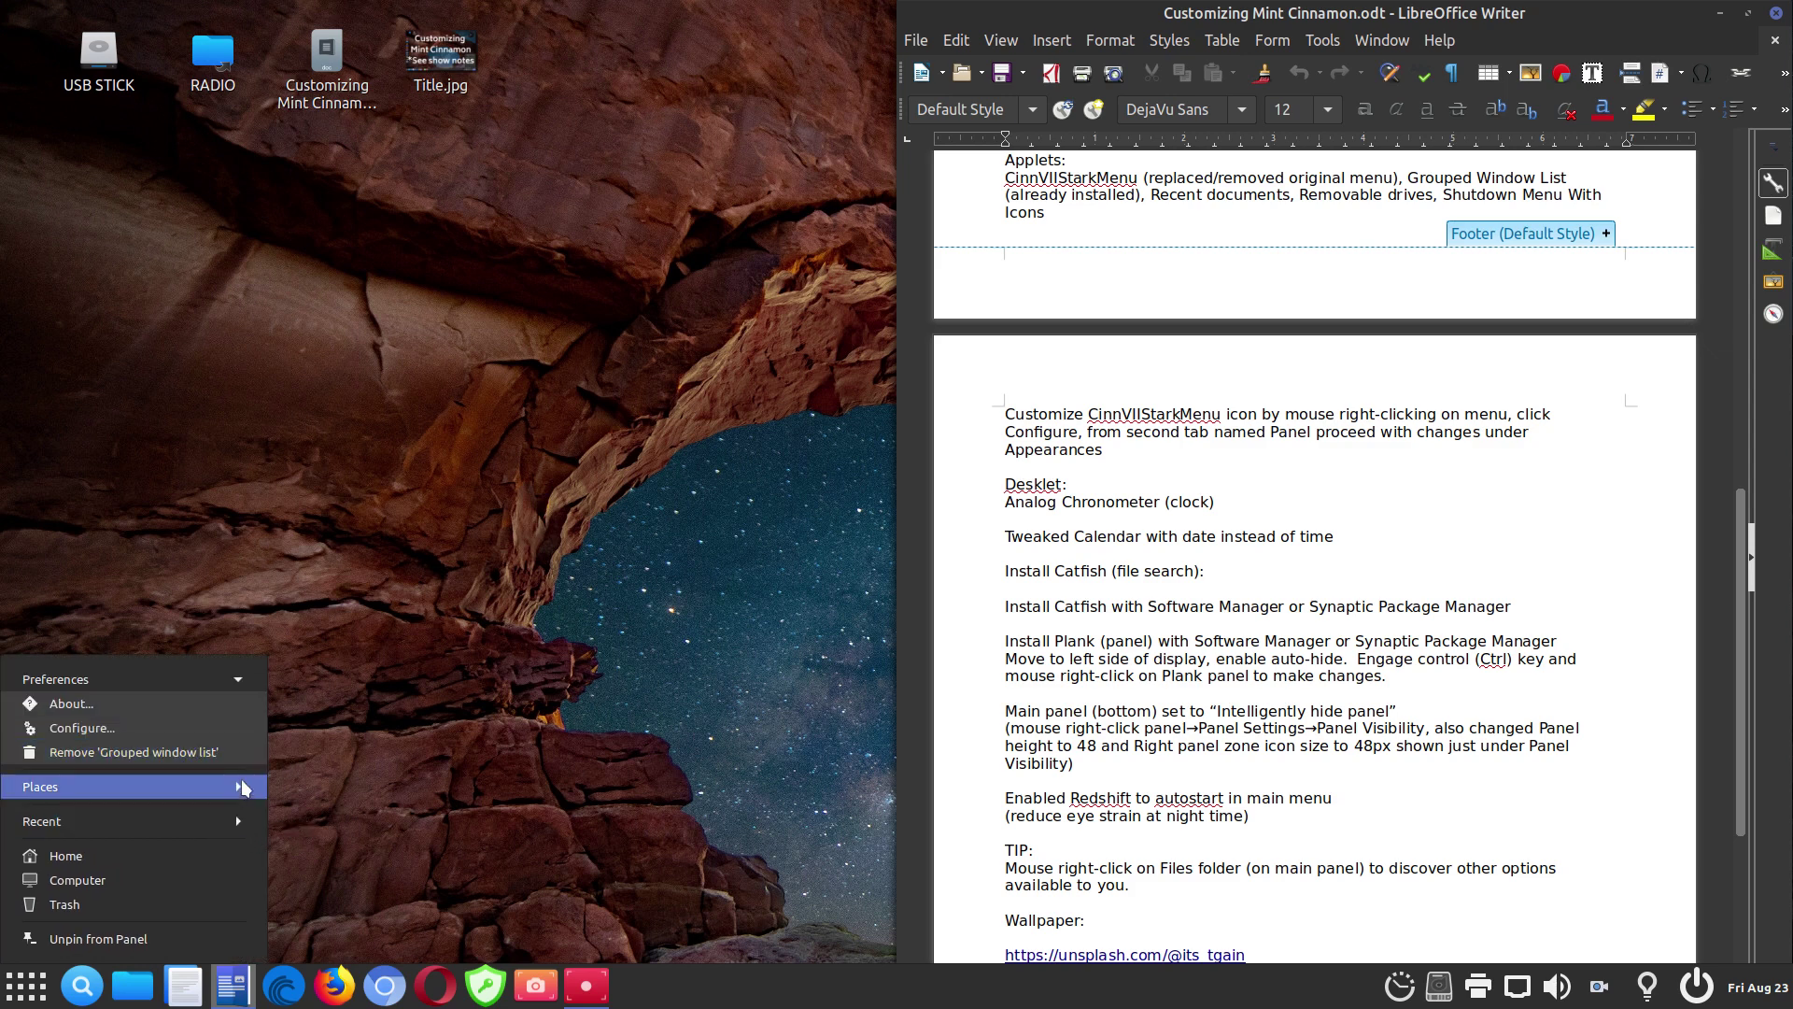
click(241, 786)
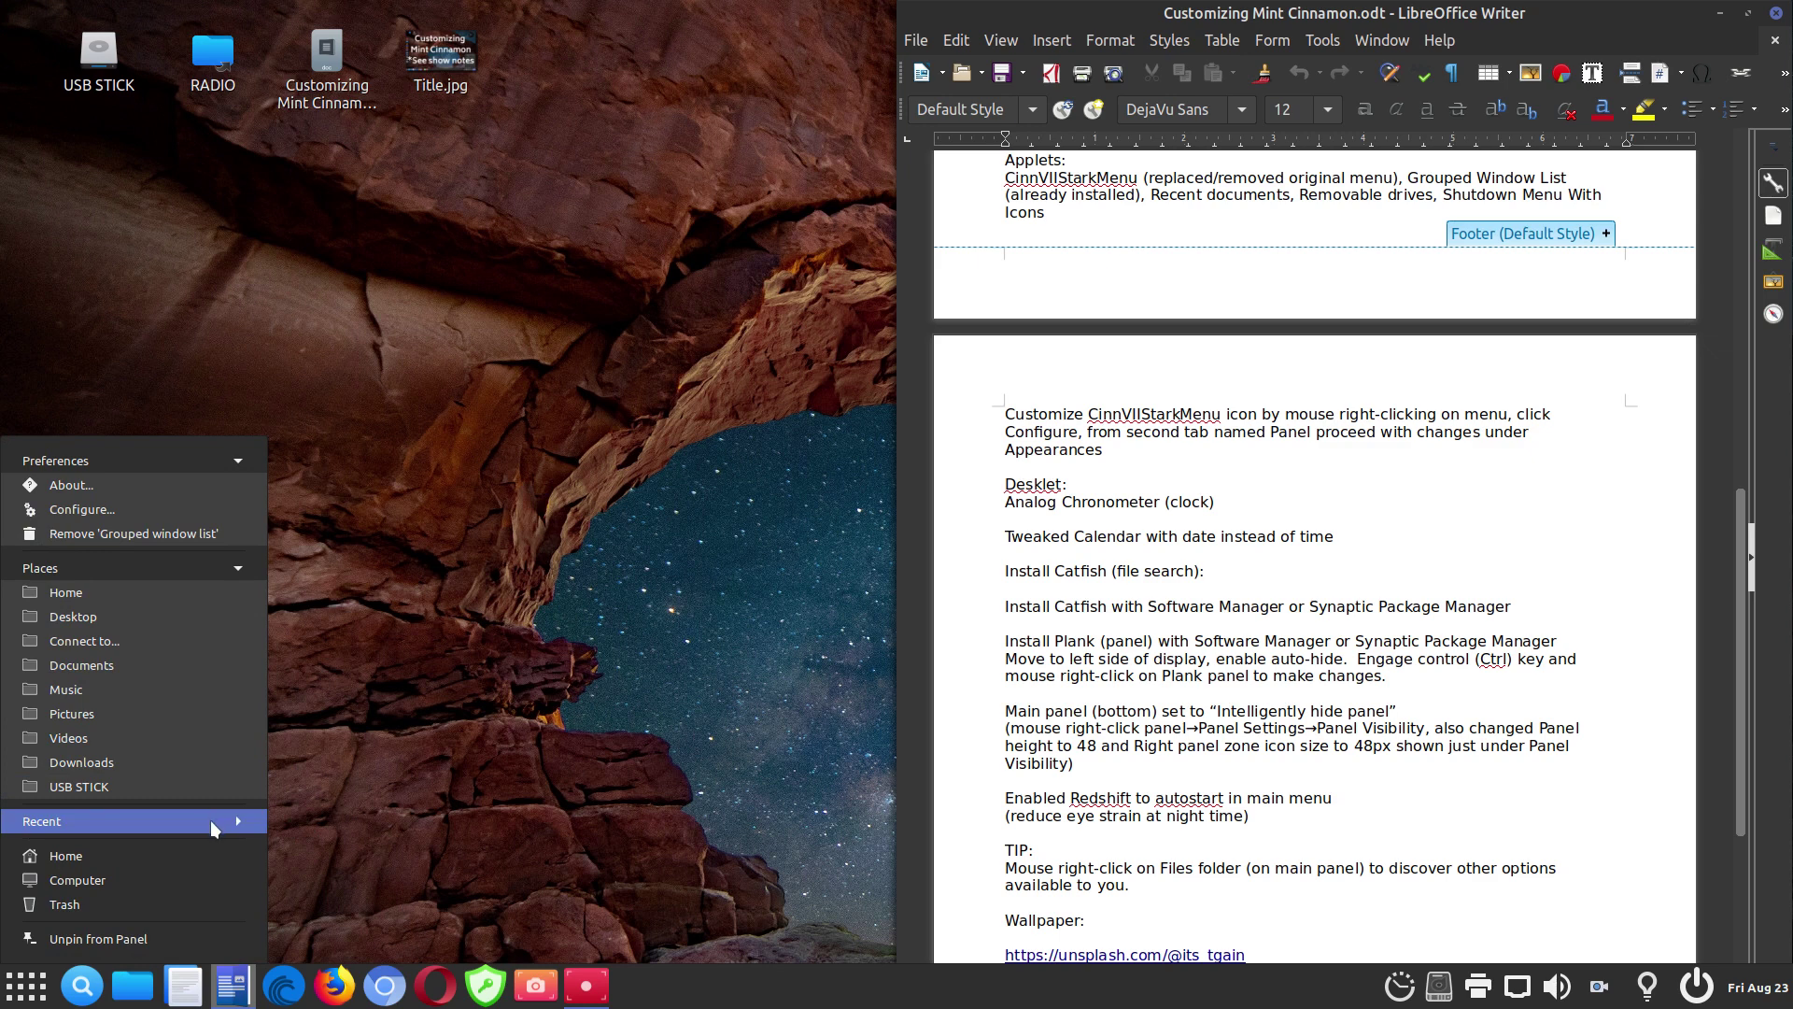
click(211, 818)
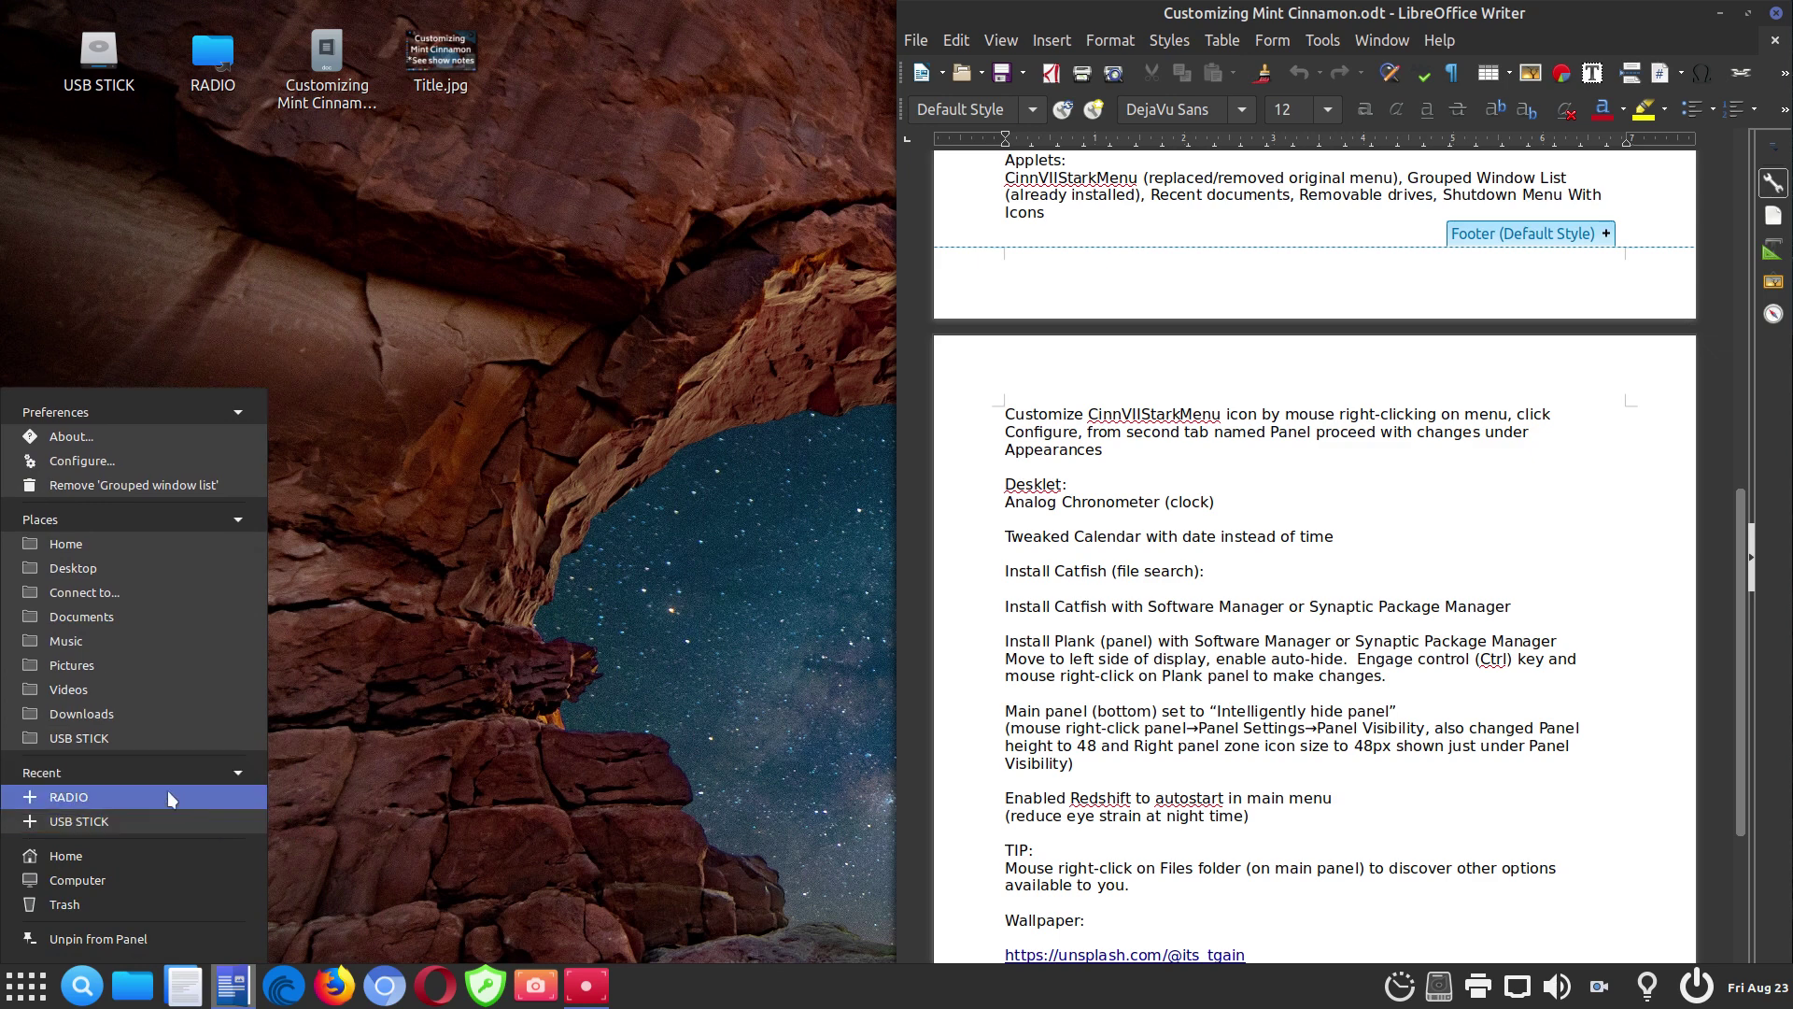
click(238, 772)
click(140, 996)
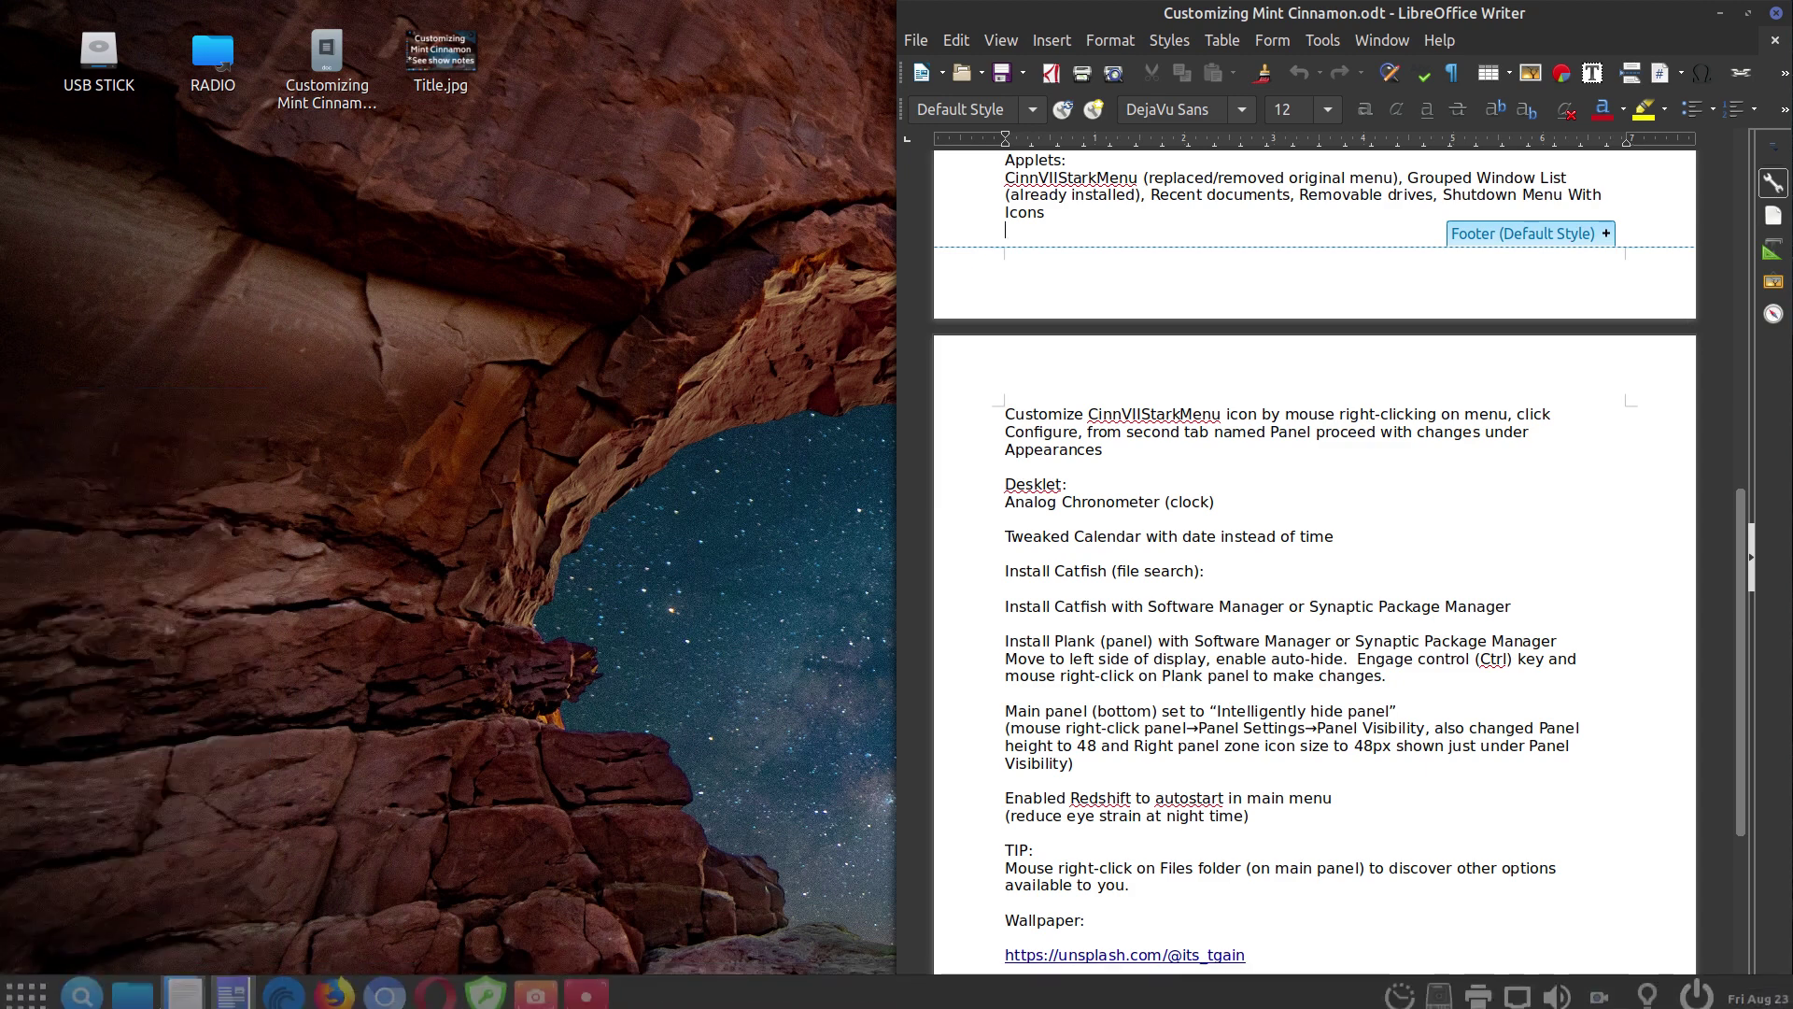
right_click(142, 996)
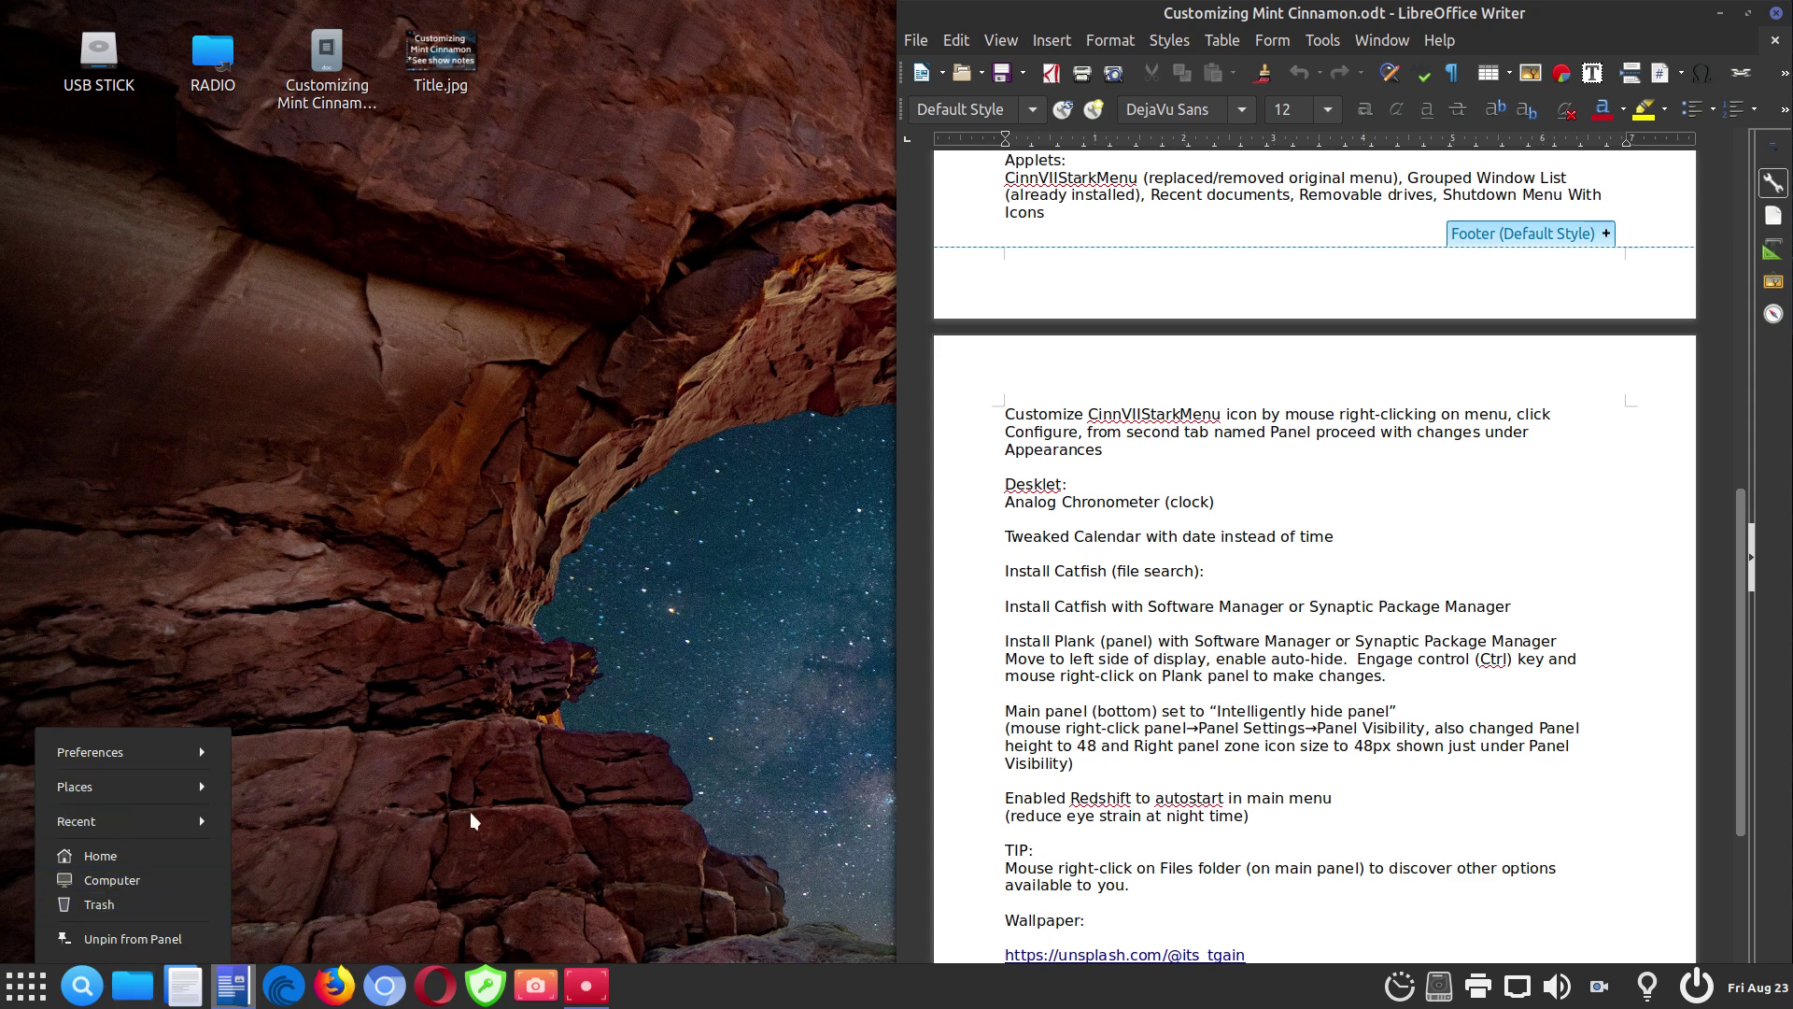
click(512, 809)
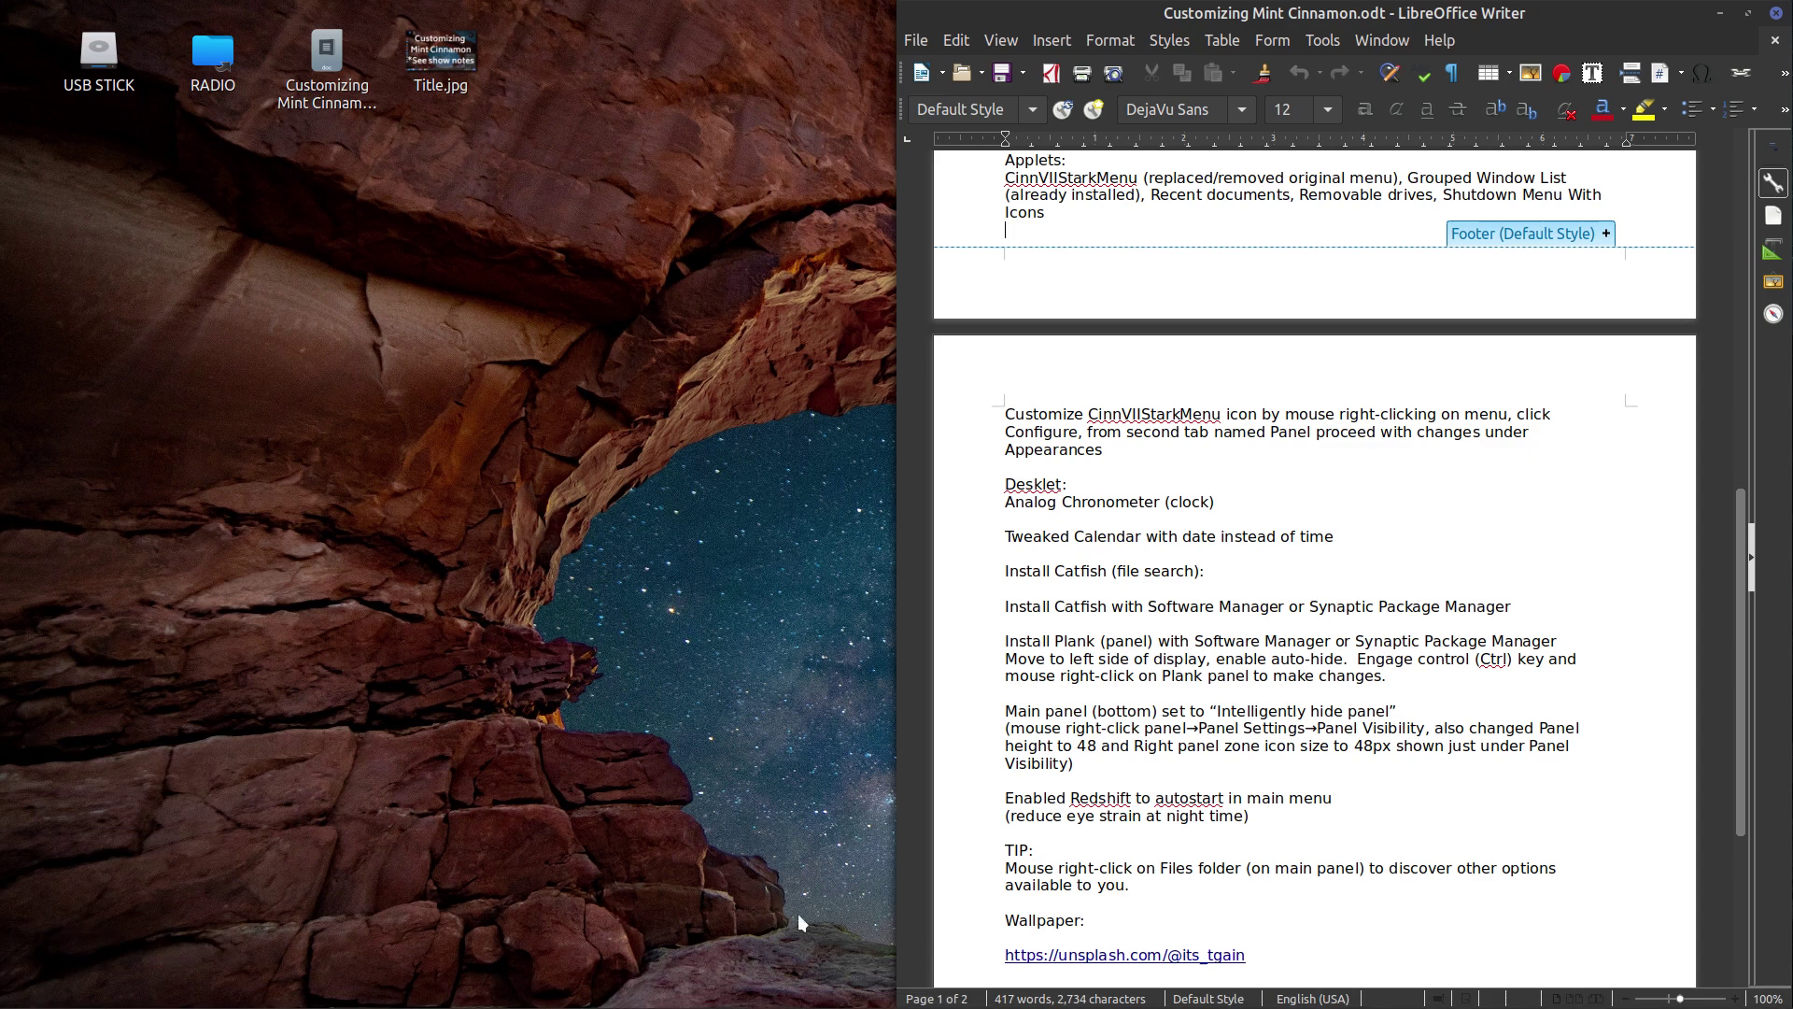
Scroll to the THANKS FOR WATCHING! line, then return to the CUSTOMIZING LINUX MINT heading.
scroll(1058, 939, down, 2)
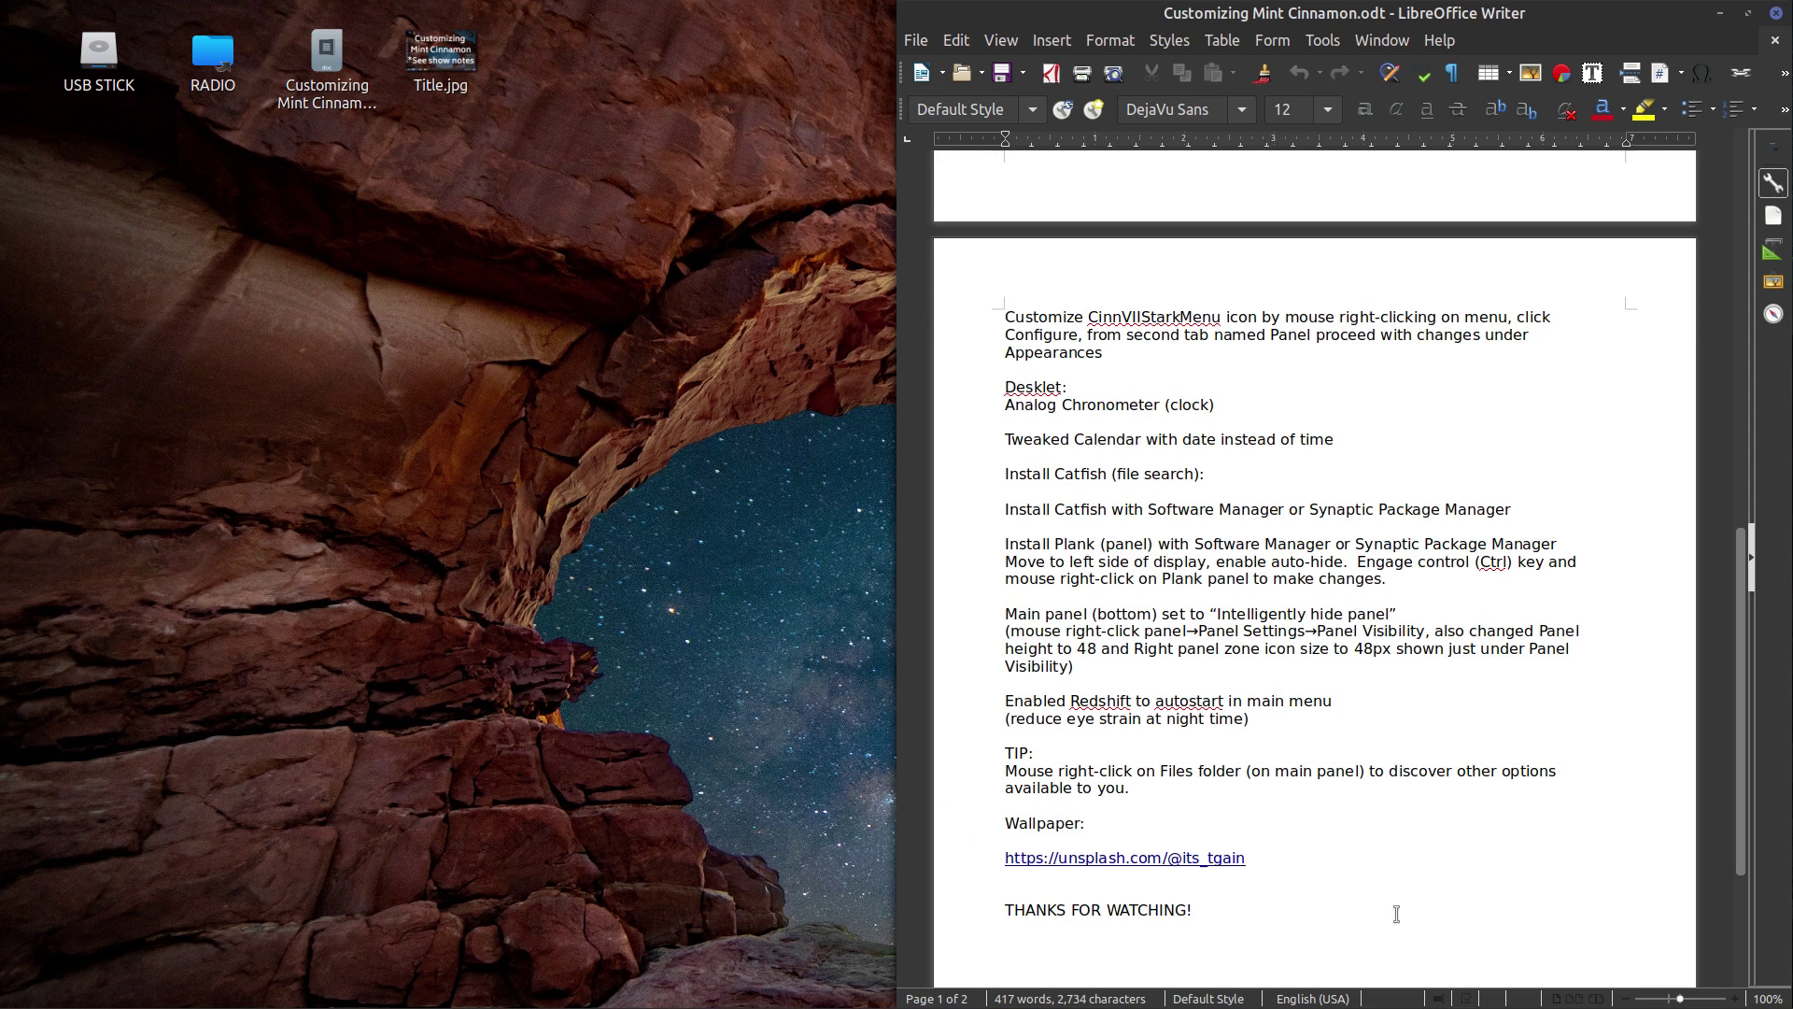
drag(1735, 749, 1735, 756)
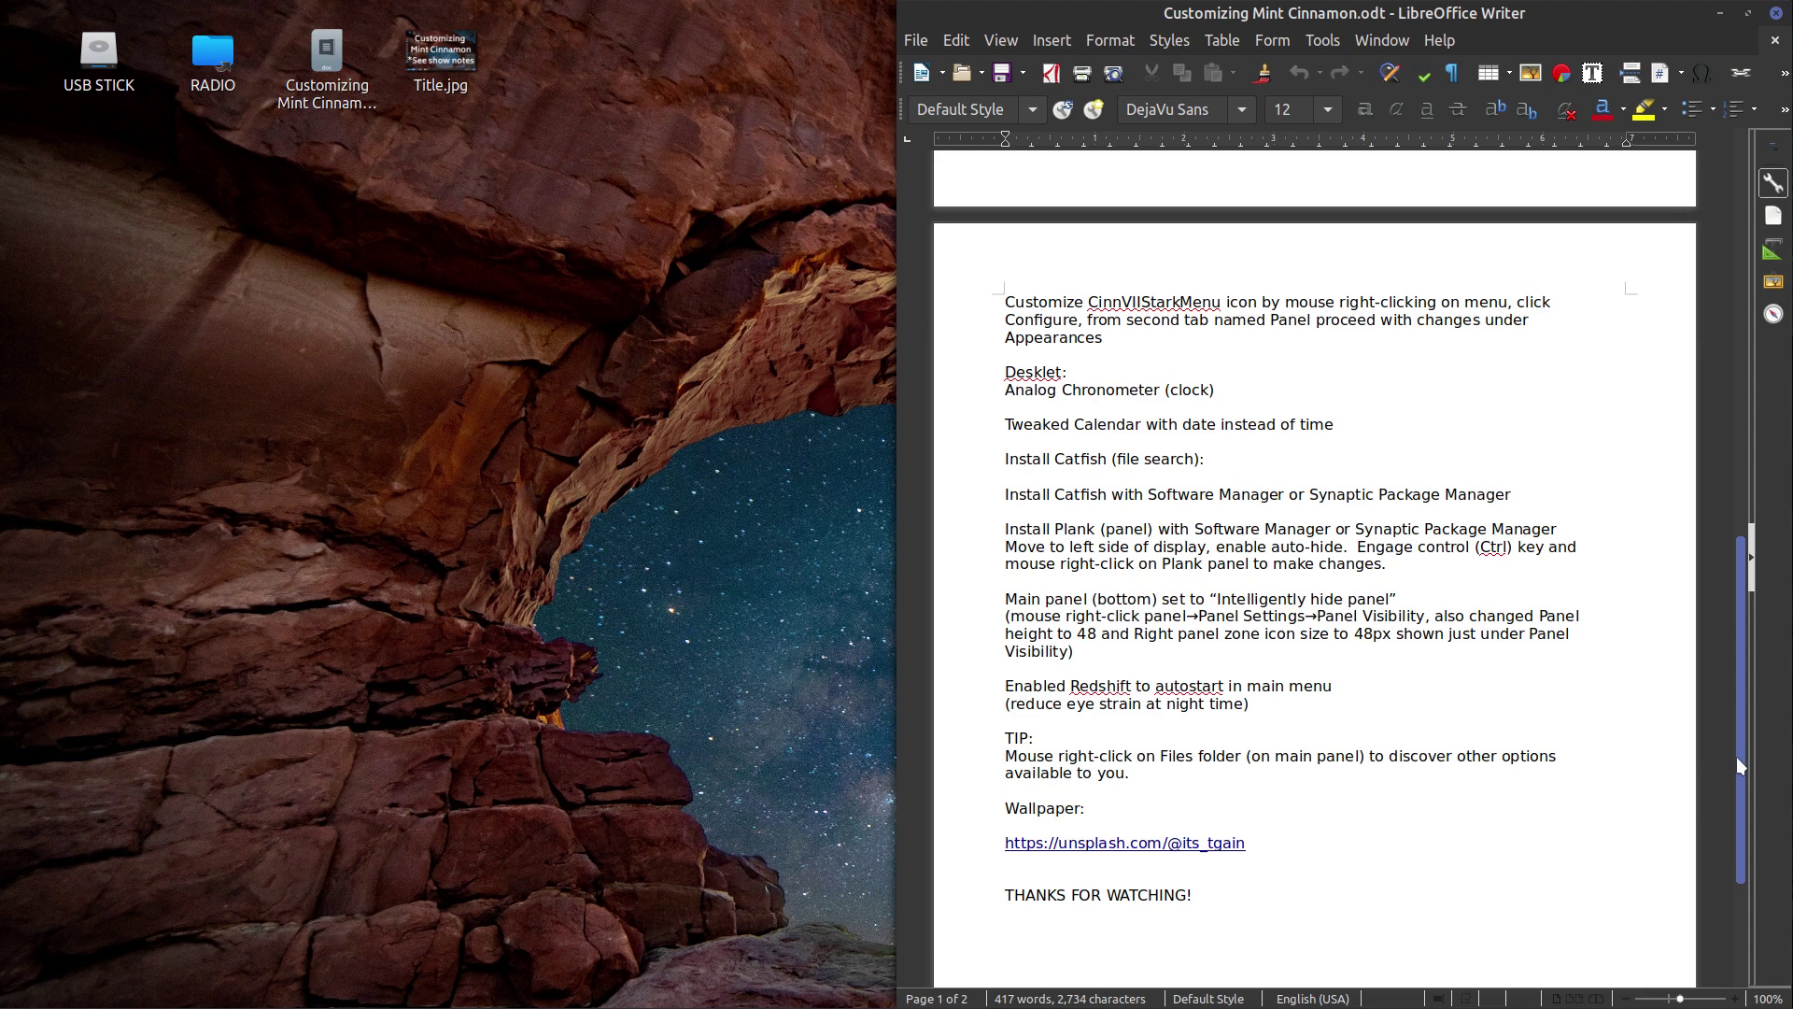
drag(1735, 757, 1710, 306)
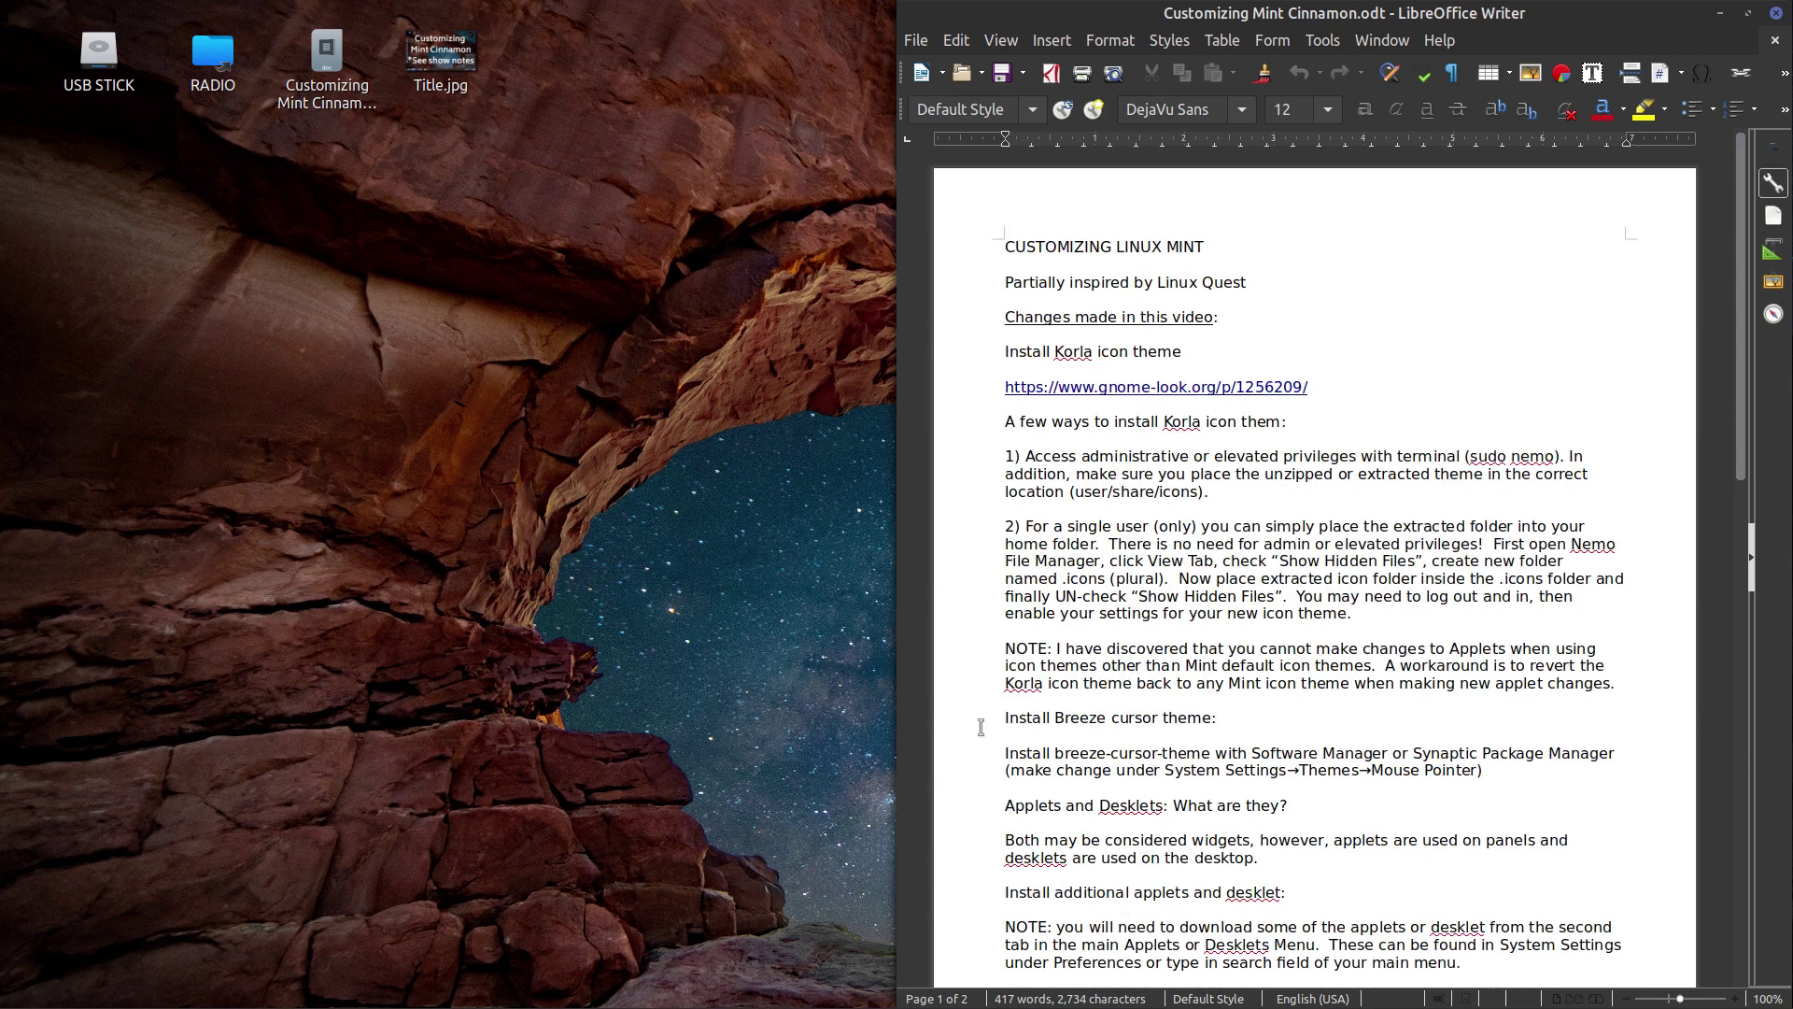